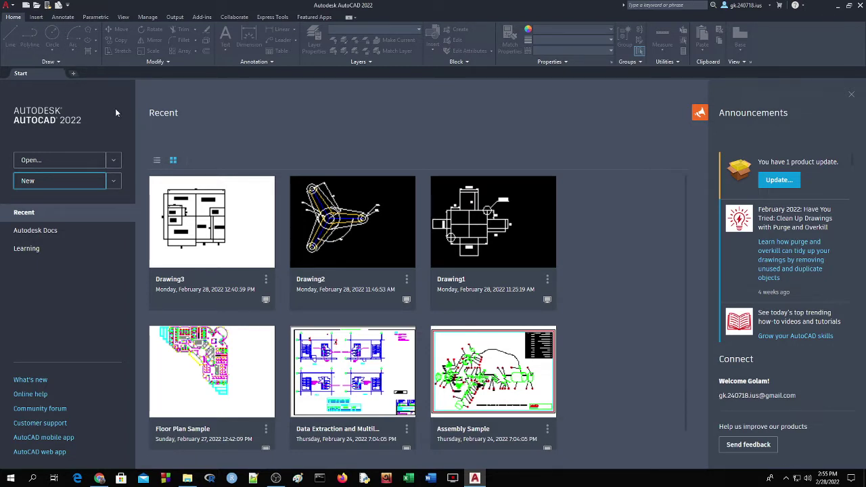
Step: Open a new blank drawing, Drawing2, from the Start tab
left_click(61, 190)
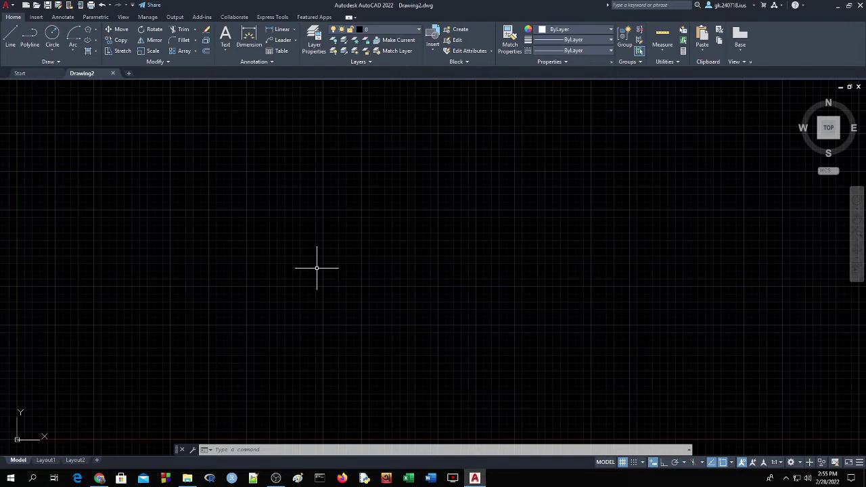
Step: Turn on Ortho mode from the status bar to keep lines horizontal or vertical
type("ln")
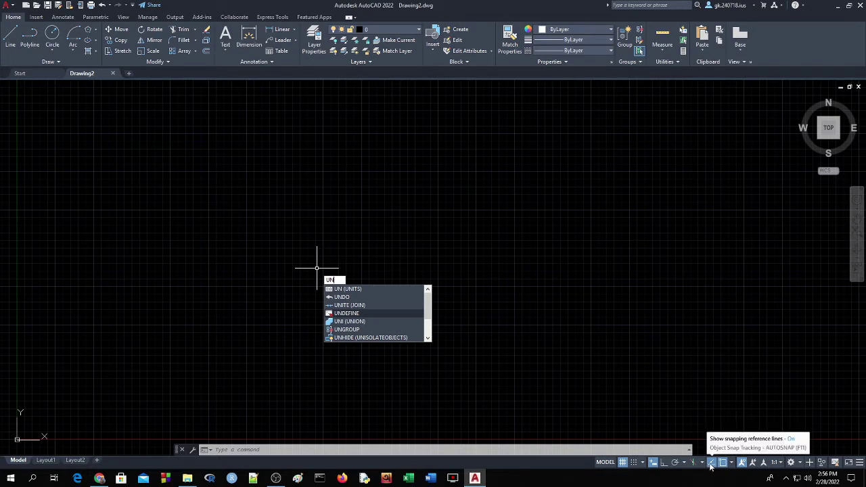
left_click(664, 464)
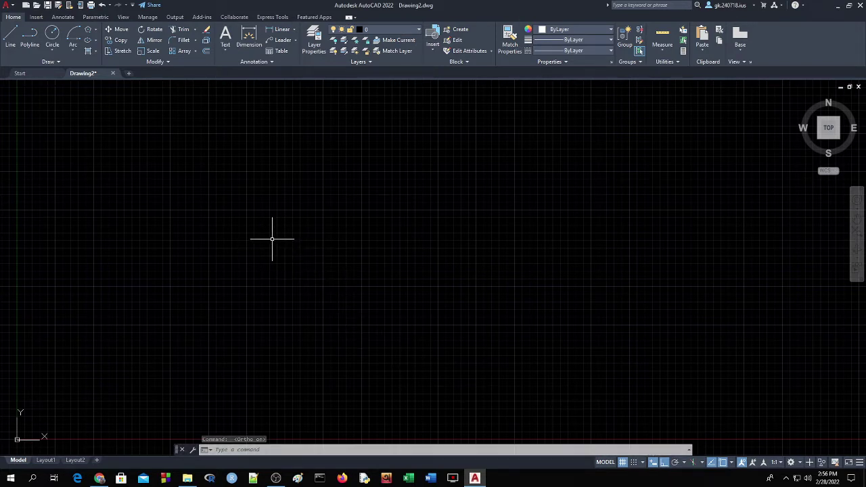
type("un")
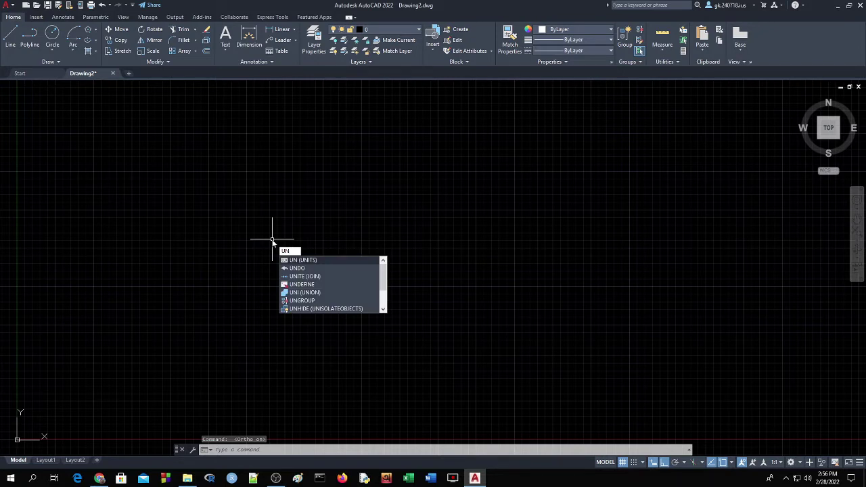
Step: Set the drawing units to 0.00 length precision with Millimeters insertion scale
key("Return")
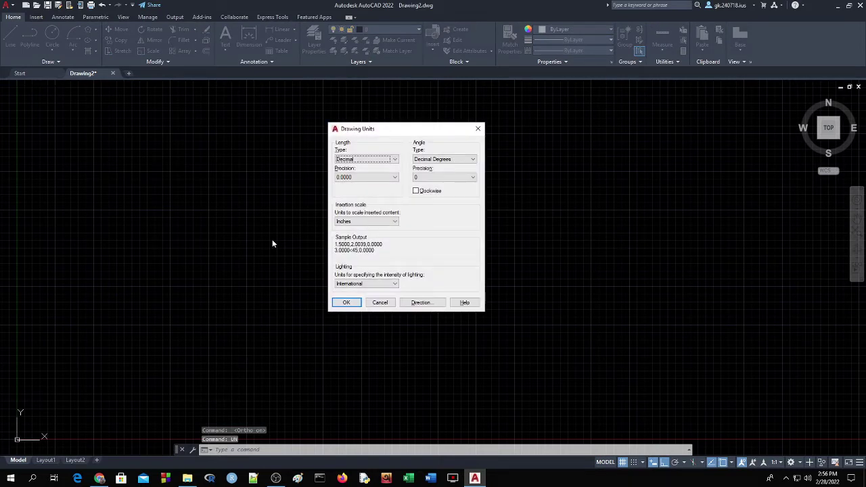
left_click(349, 178)
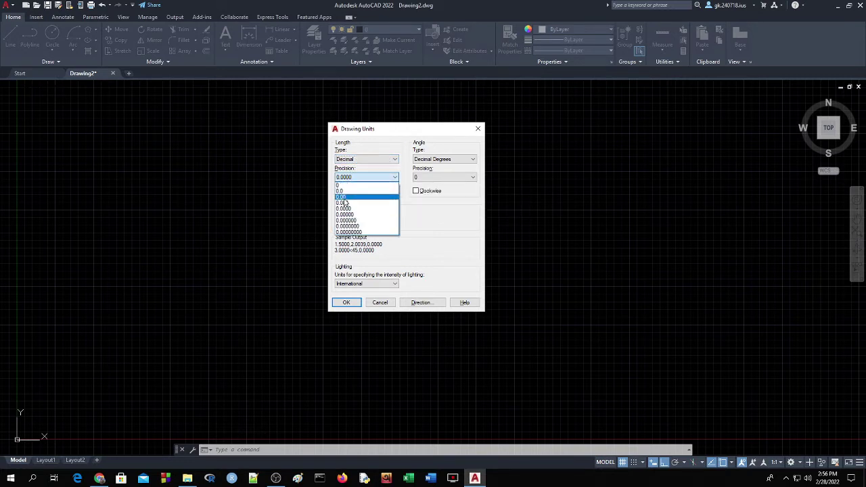
left_click(346, 197)
left_click(358, 222)
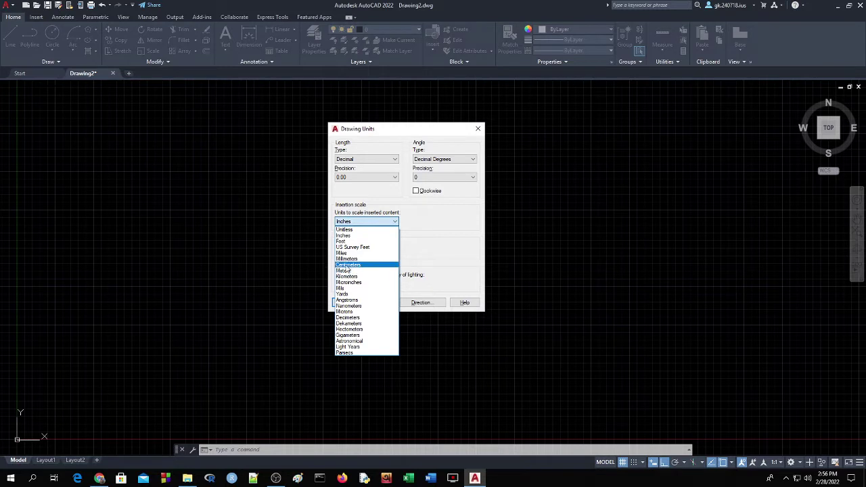
left_click(346, 258)
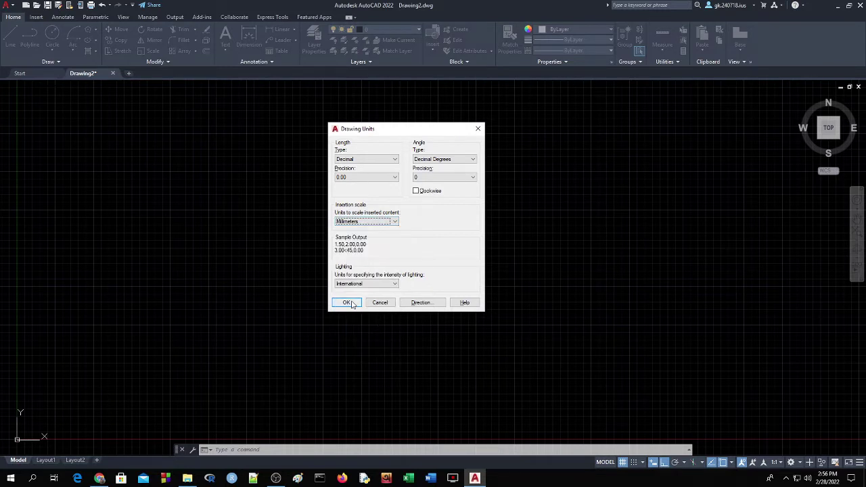
left_click(346, 302)
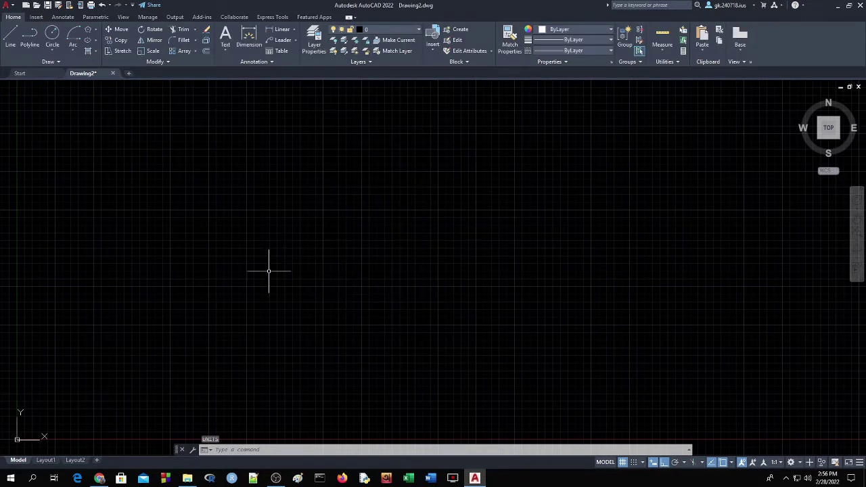
Step: Set the drawing limits with lower-left 0,0 and upper-right 100,100
type("lim")
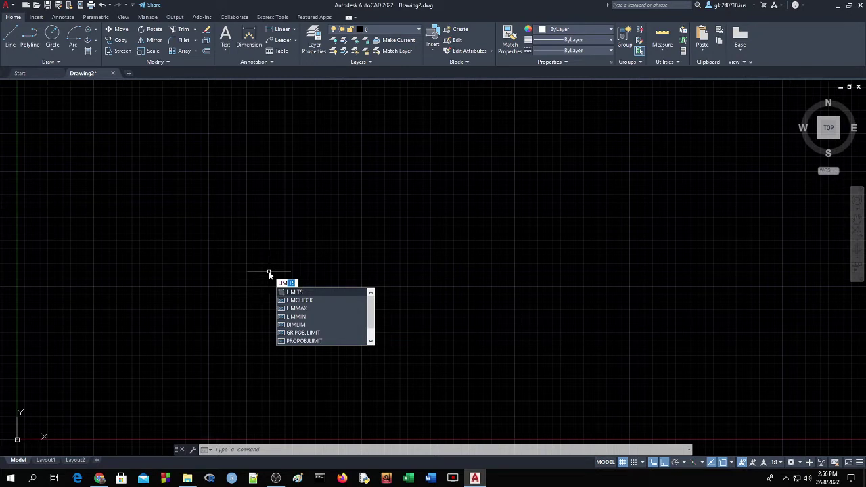
key("Return")
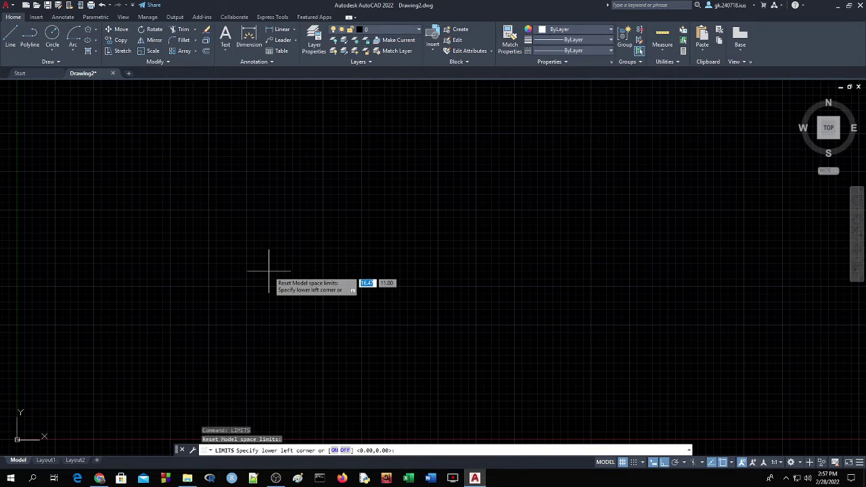
type("0,0")
key("Return")
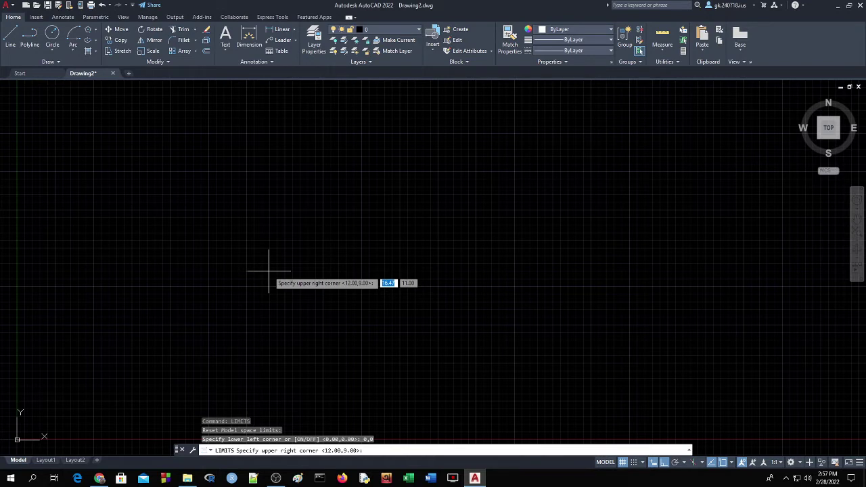
type("10")
type("0,1")
type("00")
key("Return")
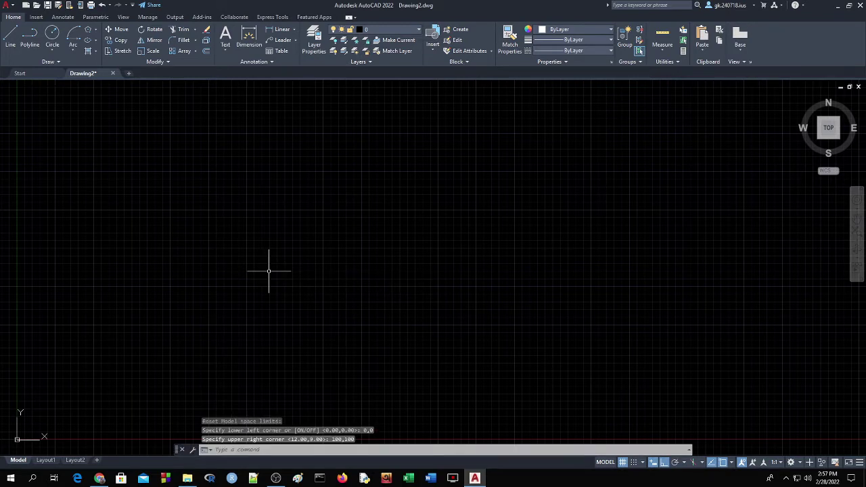
left_click(16, 44)
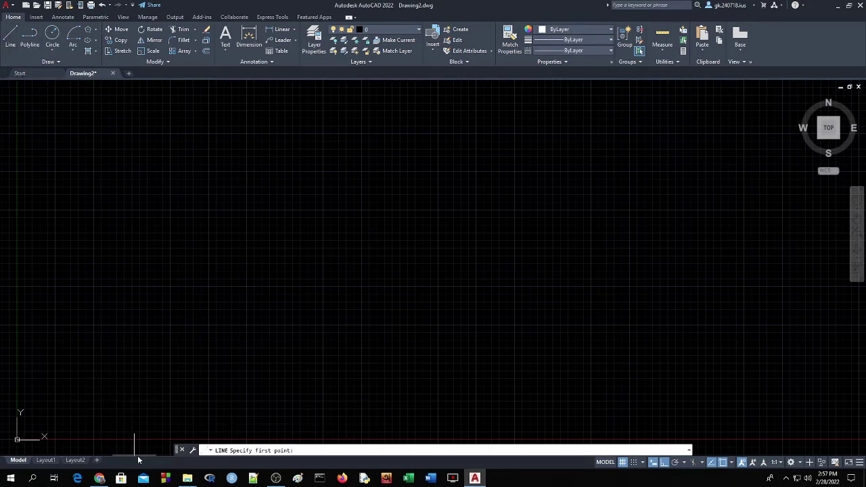
left_click(133, 454)
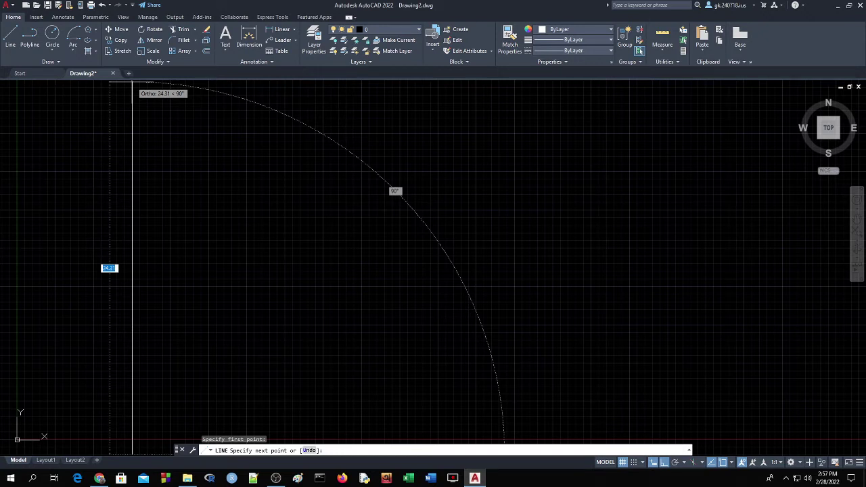
scroll(163, 271, "down", 2)
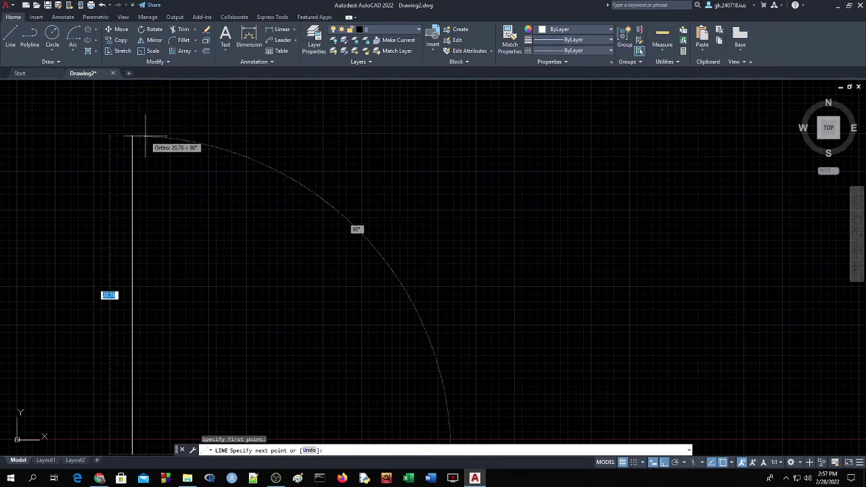
left_click(224, 203)
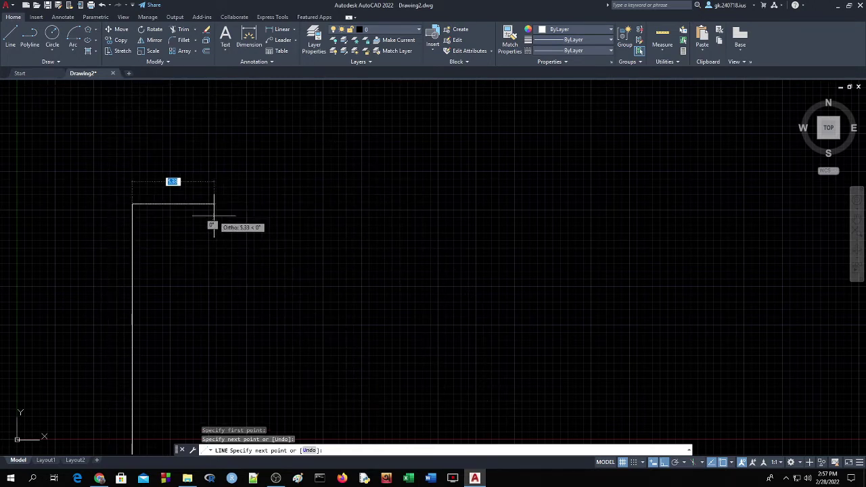
key("Return")
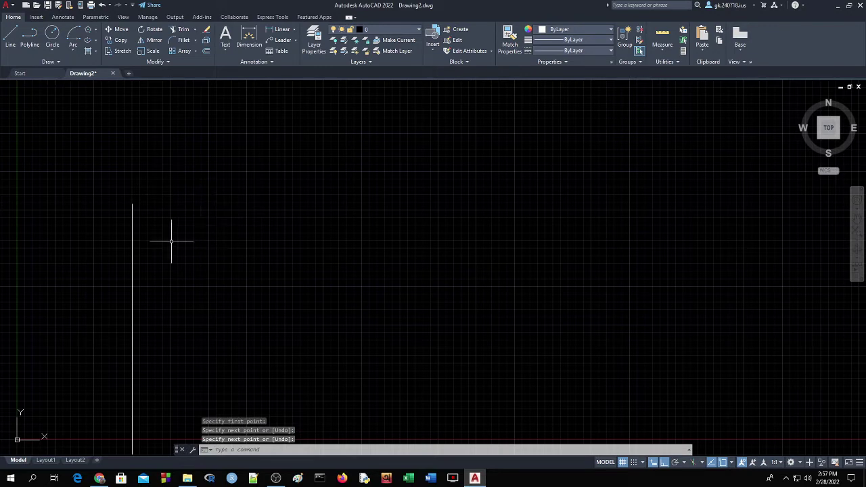
left_click(133, 230)
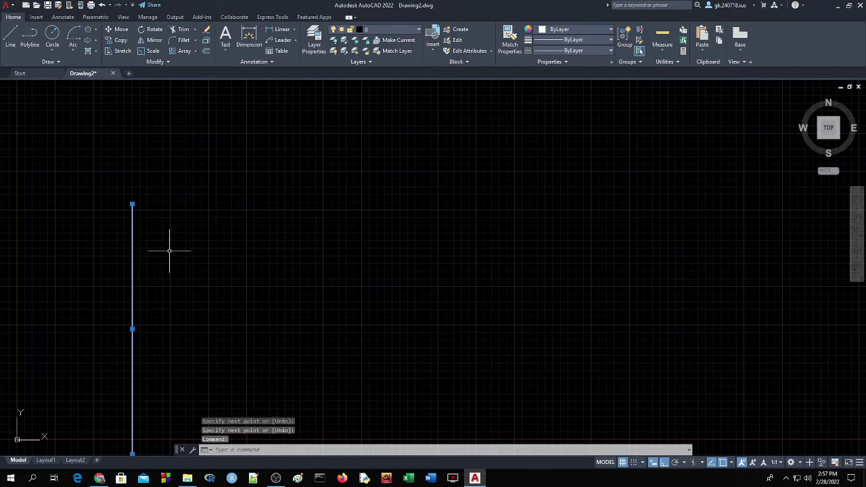
key("Delete")
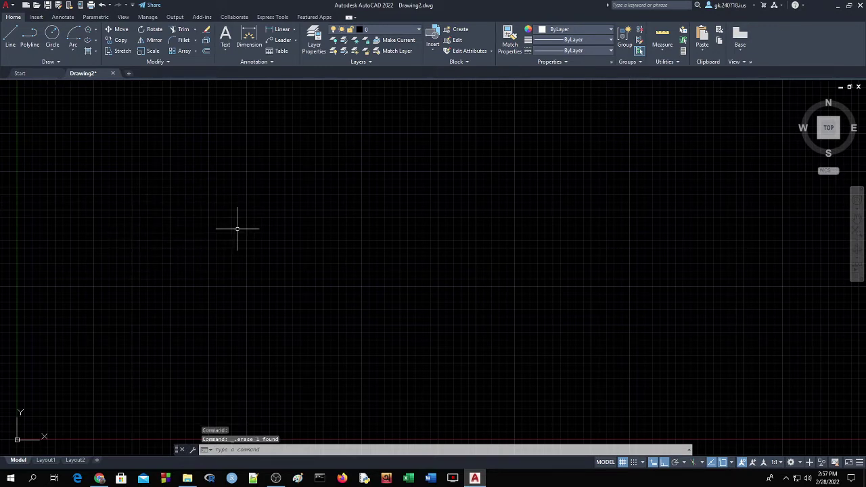
Step: Zoom All to fit the 0,0–100,100 limits, then fine-tune the zoom level
type("z")
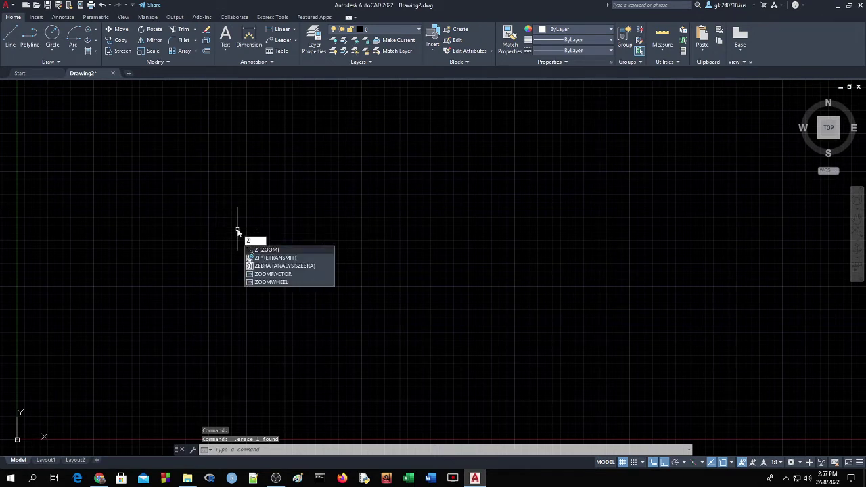
key("Return")
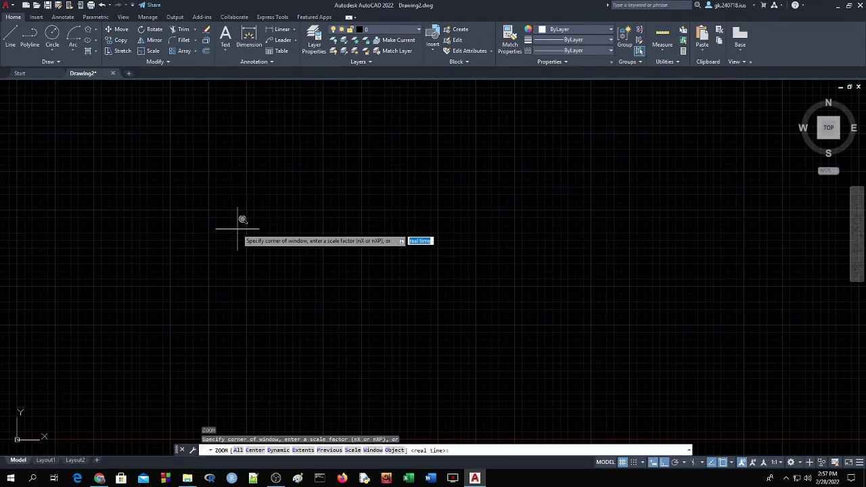
type("a")
key("Return")
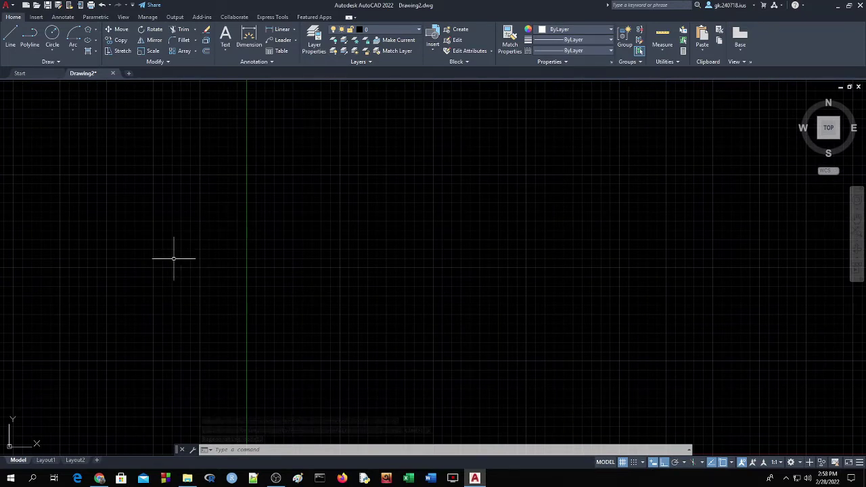
scroll(174, 259, "down", 2)
scroll(174, 258, "down", 2)
scroll(174, 258, "down", 2)
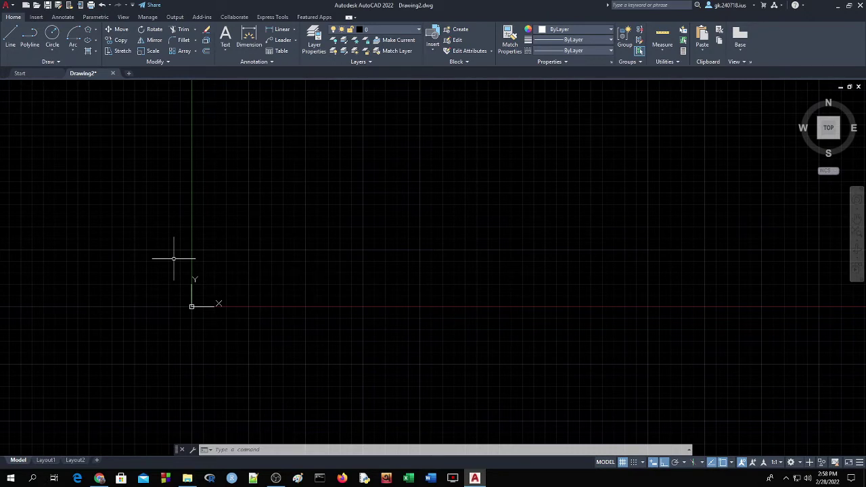
scroll(174, 259, "down", 2)
scroll(174, 258, "down", 2)
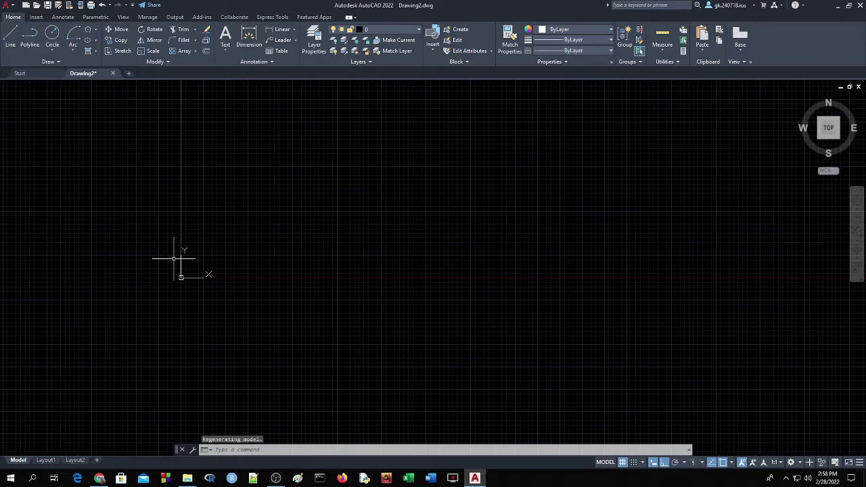
scroll(174, 258, "up", 3)
scroll(174, 259, "up", 3)
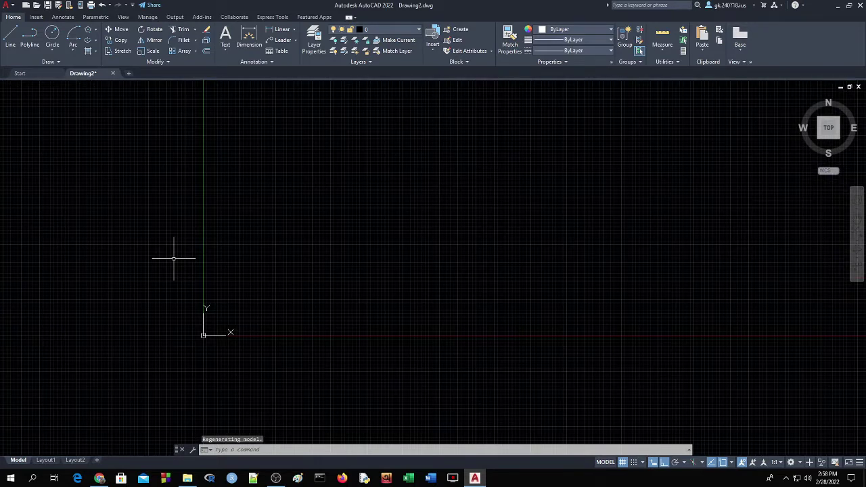
scroll(174, 259, "down", 3)
scroll(174, 258, "down", 1)
scroll(174, 258, "down", 3)
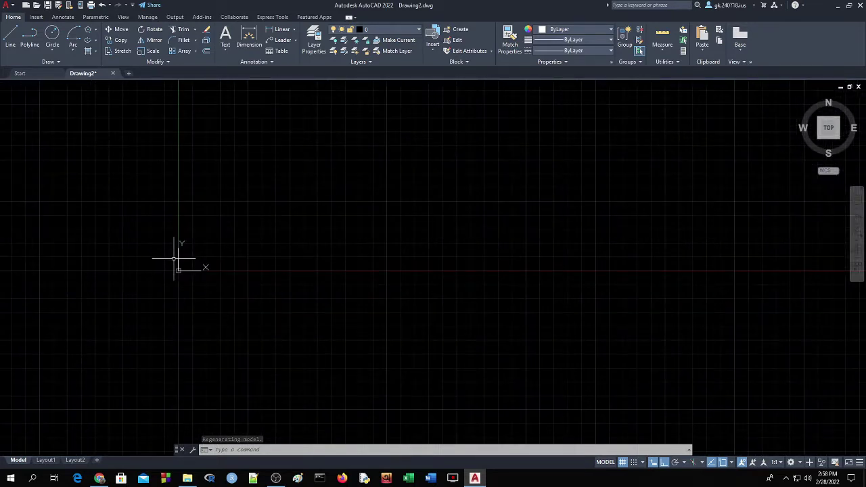
scroll(174, 259, "up", 5)
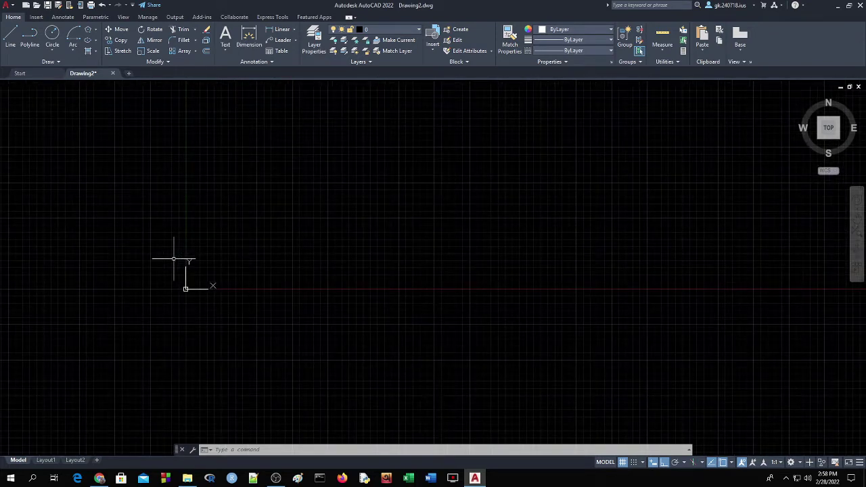
Step: Shift the UCS origin left and pan the view to reposition the drawing area
left_click(186, 290)
left_click(185, 290)
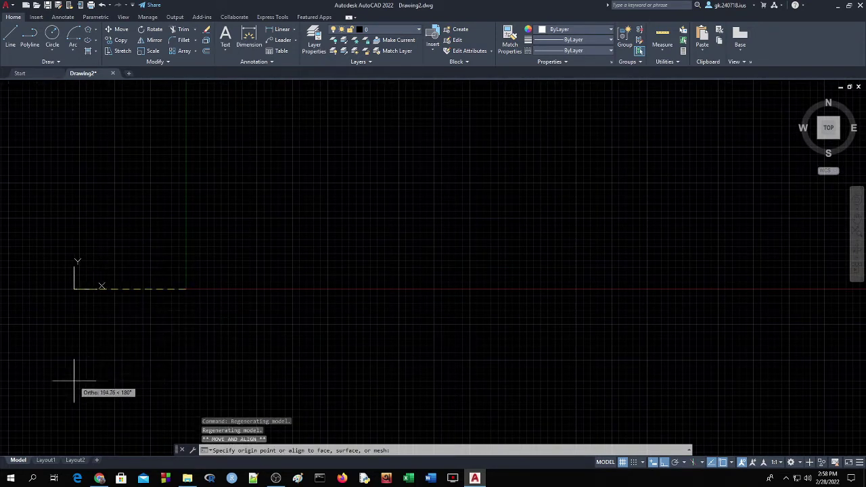
left_click(45, 310)
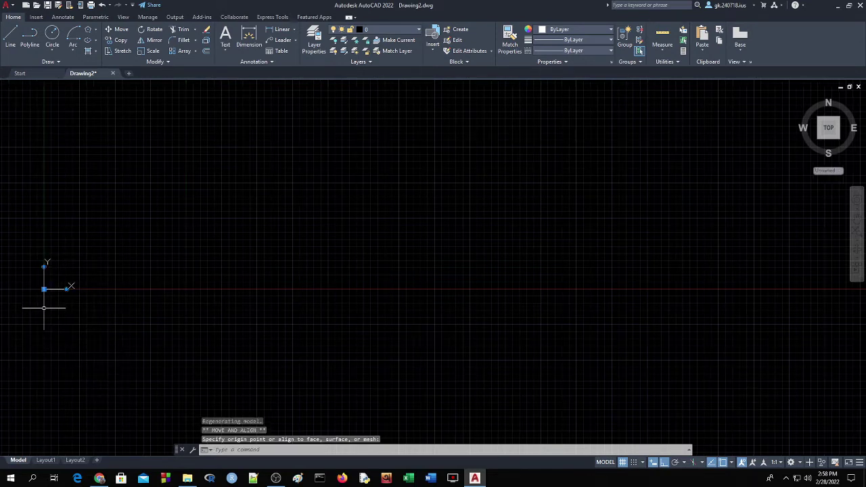
left_click(857, 220)
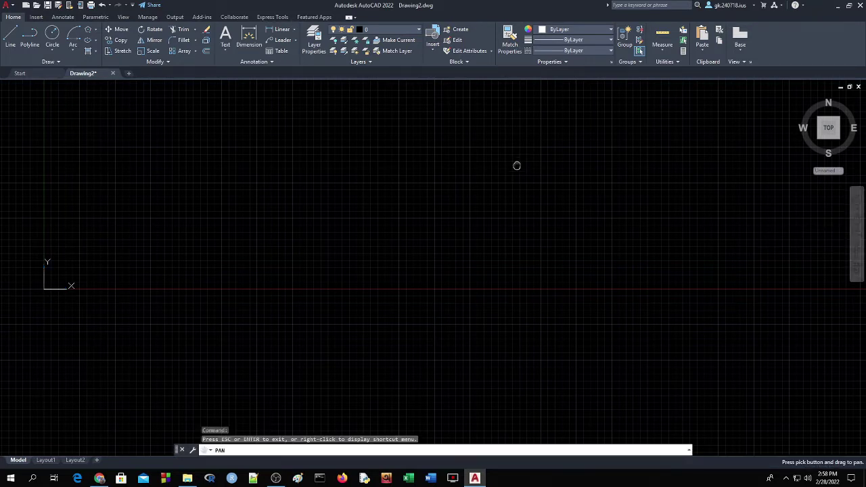
mouse_move(516, 164)
left_mouse_down()
mouse_move(483, 271)
mouse_move(497, 139)
mouse_move(473, 265)
left_mouse_up()
mouse_move(467, 199)
left_mouse_down()
mouse_move(487, 141)
mouse_move(497, 187)
mouse_move(499, 178)
left_mouse_up()
mouse_move(664, 209)
left_mouse_down()
mouse_move(344, 195)
mouse_move(377, 172)
mouse_move(400, 360)
mouse_move(436, 122)
mouse_move(446, 106)
mouse_move(396, 205)
left_mouse_up()
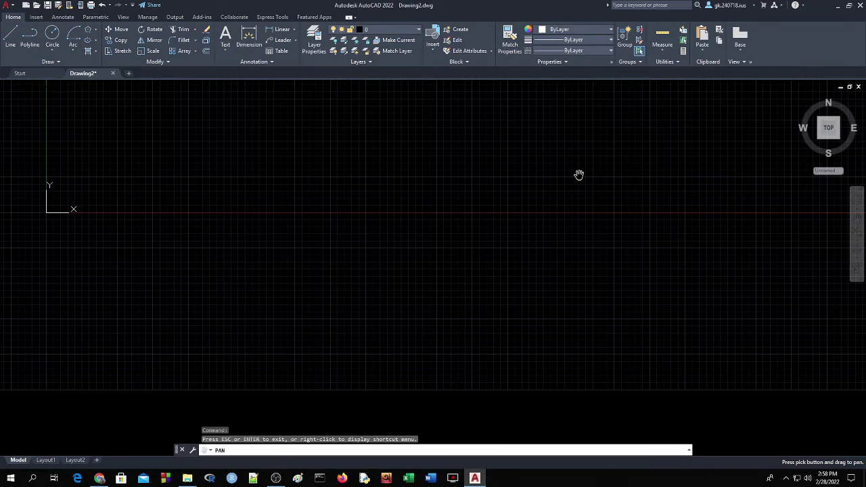
key("Escape")
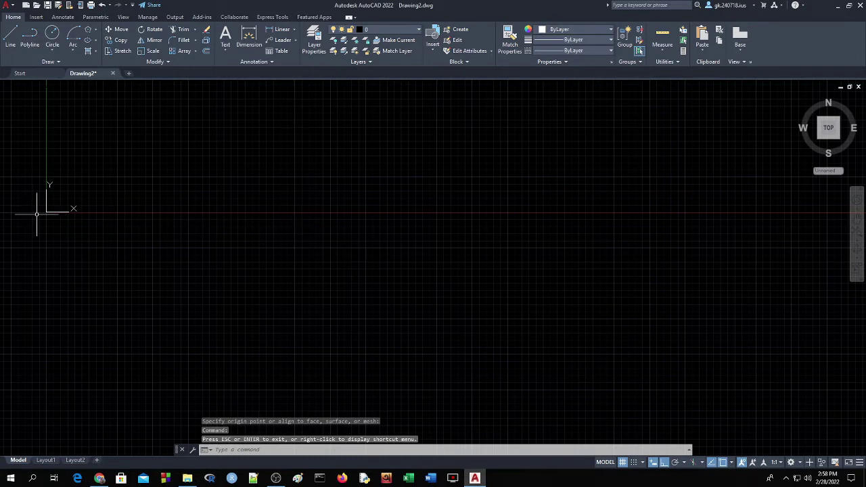
Step: Move the UCS origin down to the lower-left corner of the canvas
left_click(46, 214)
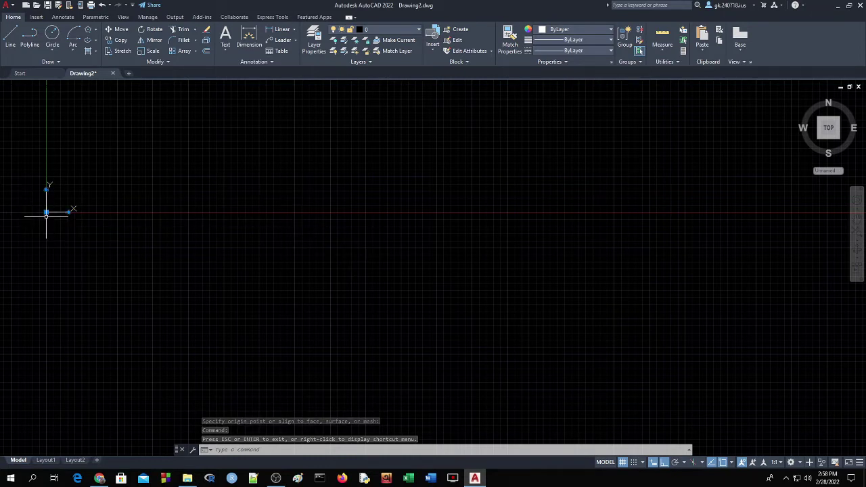
left_click(50, 224)
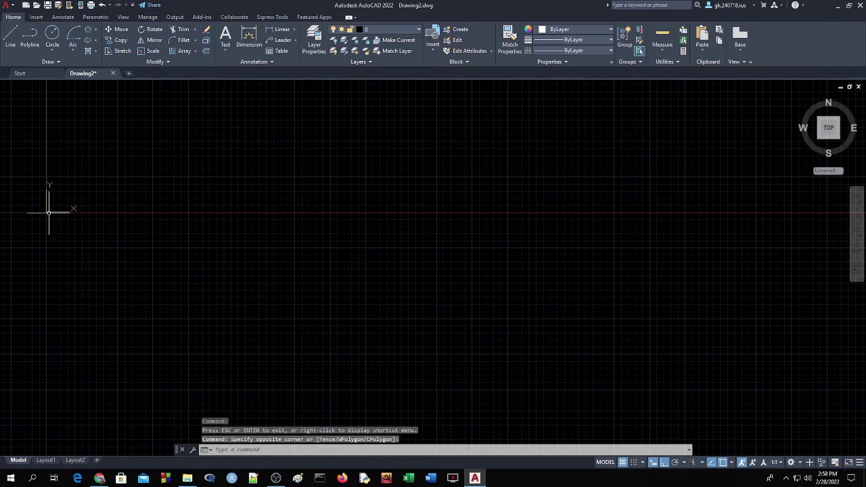
left_click(49, 212)
left_click(48, 212)
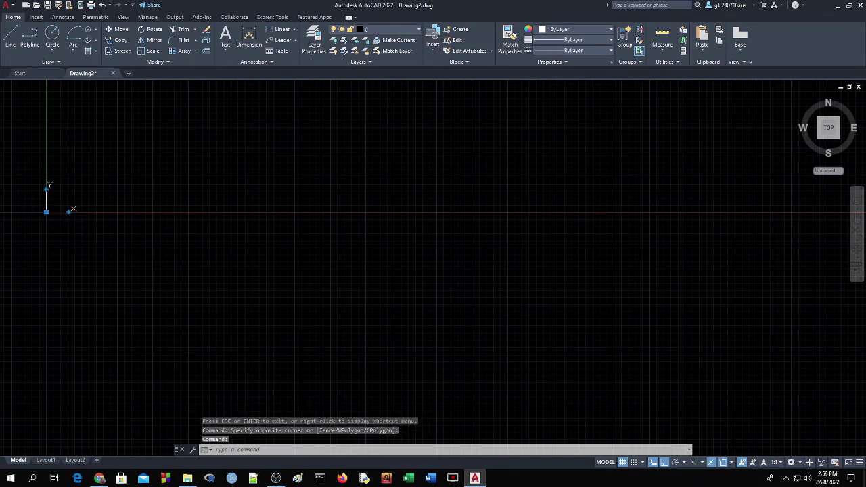
left_click(38, 416)
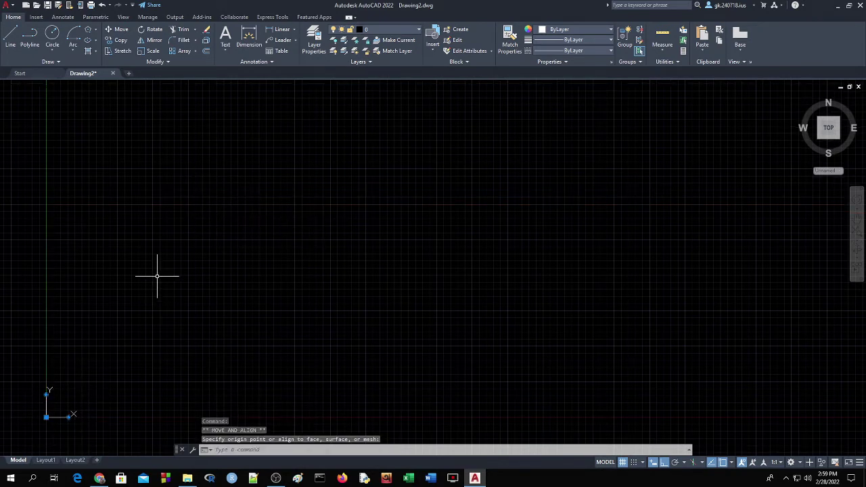
left_click(11, 37)
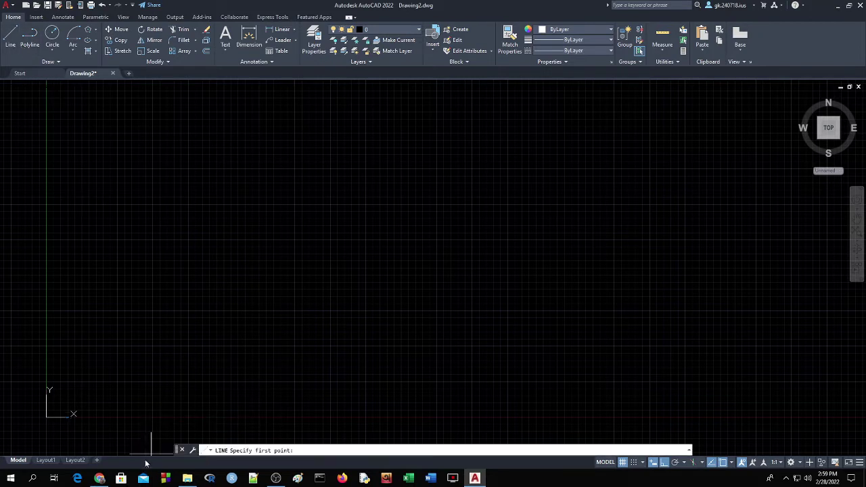
Step: Cancel a started line at the lower left and begin the ZOOM command
left_click(154, 453)
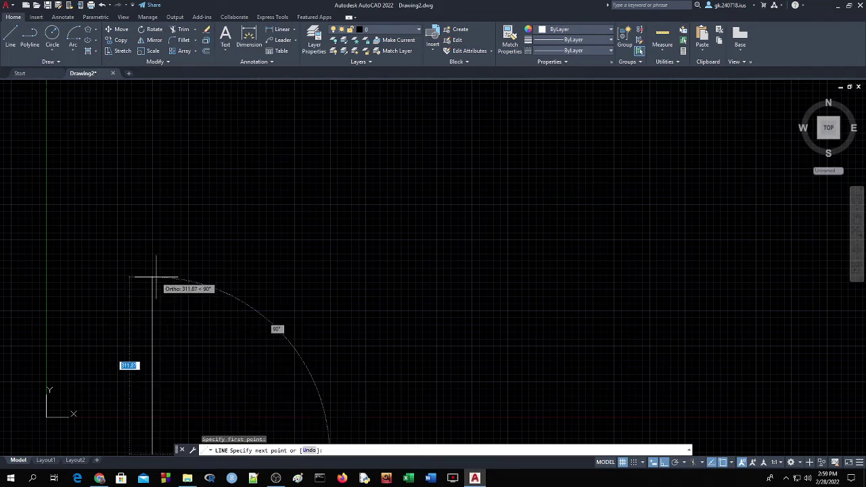
key("Return")
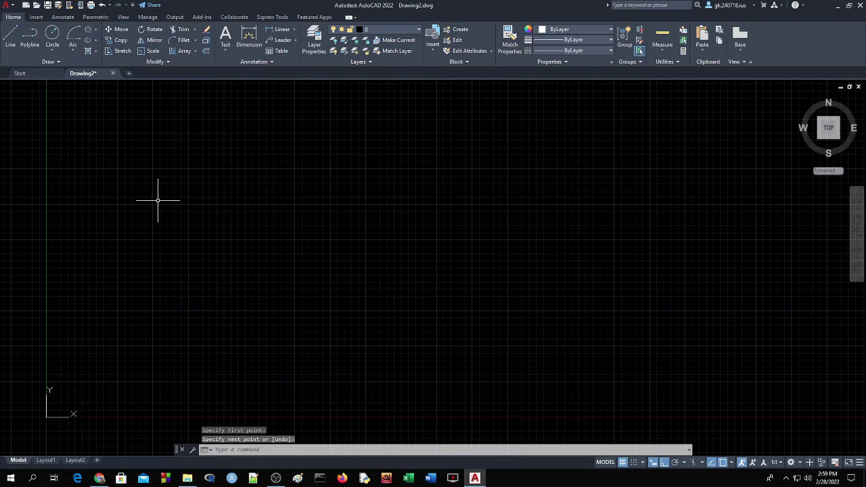
type("z")
key("Return")
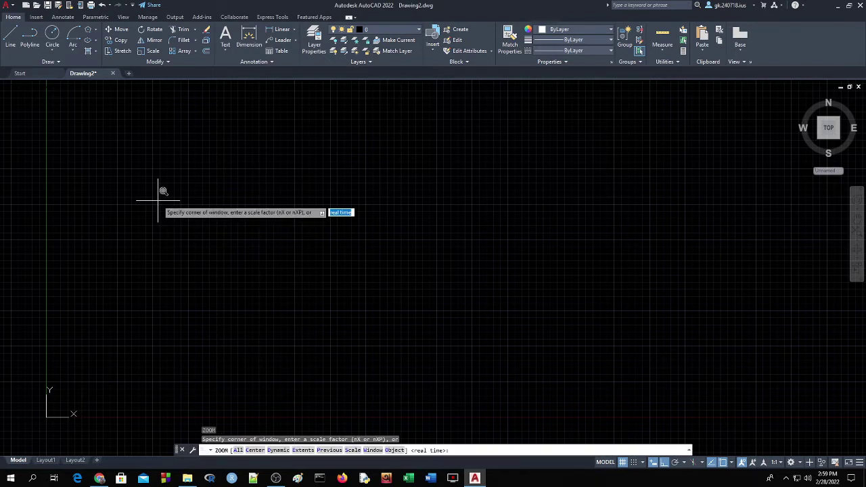
Step: Zoom All to show the whole drawing, then start and cancel a line
type("a")
key("Return")
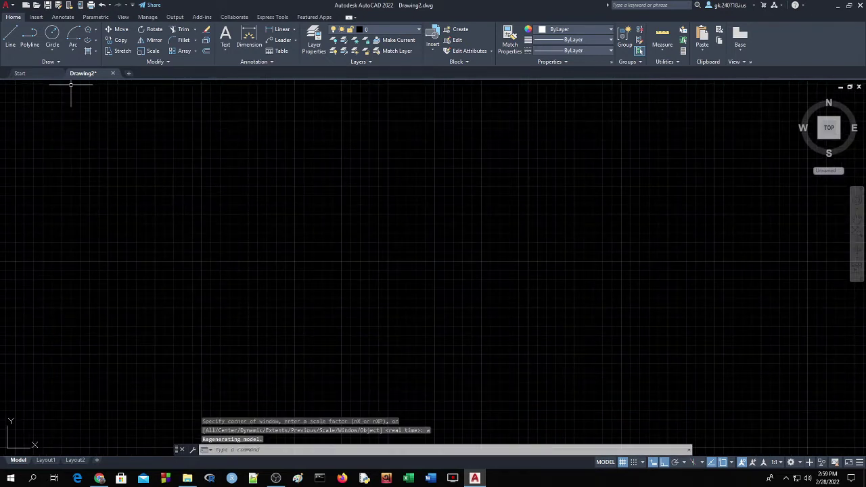
left_click(13, 39)
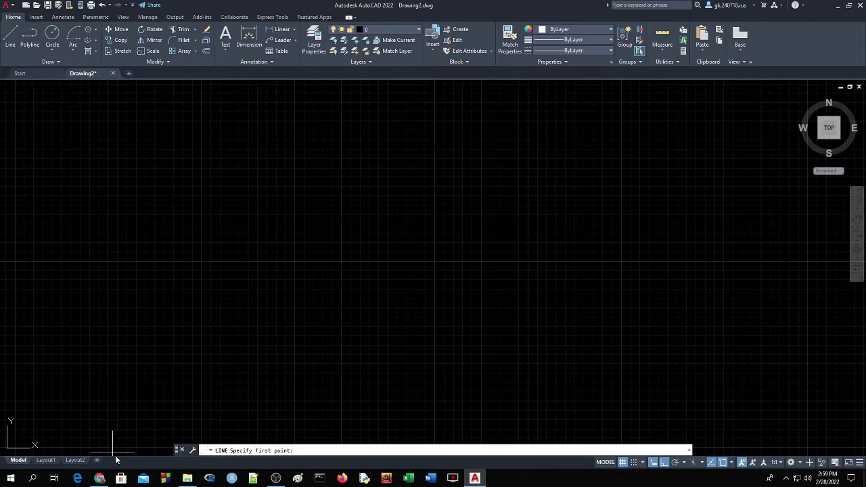
left_click(119, 453)
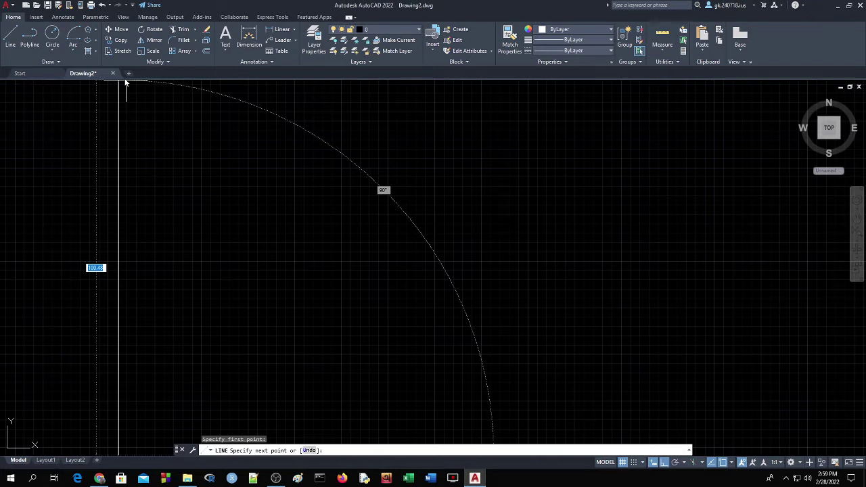
key("Return")
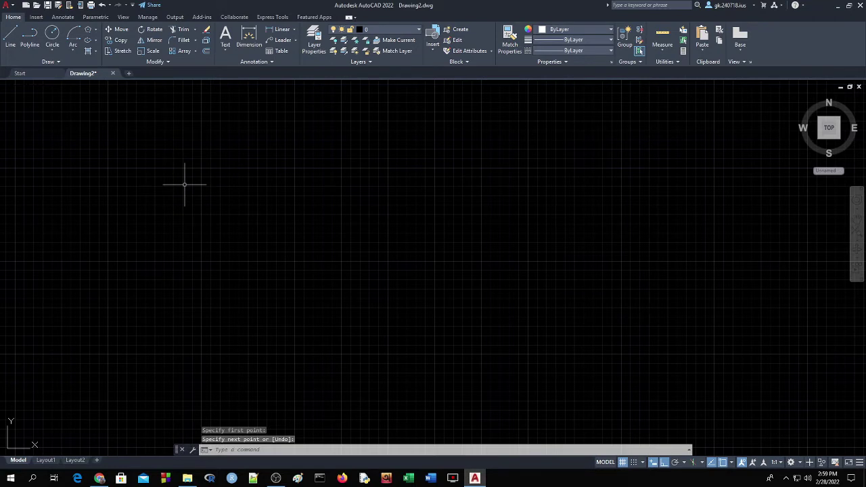
Step: Expand the Draw panel and bring up the Block Definition dialog
left_click(59, 62)
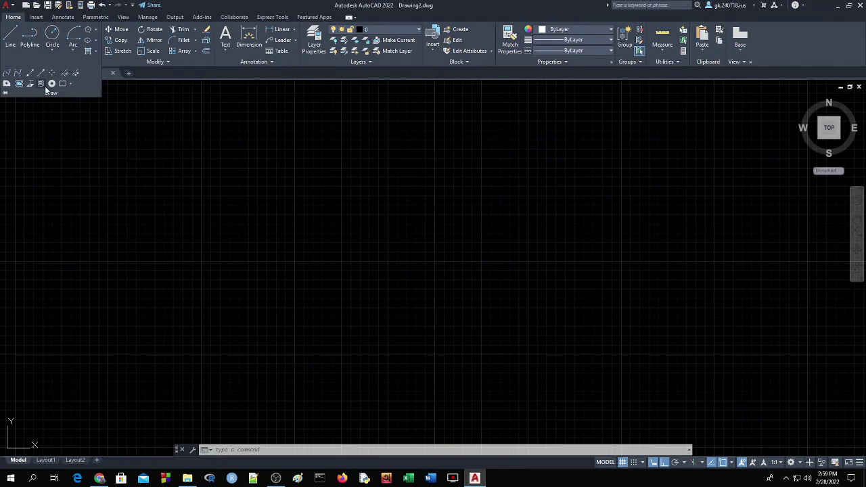
left_click(136, 109)
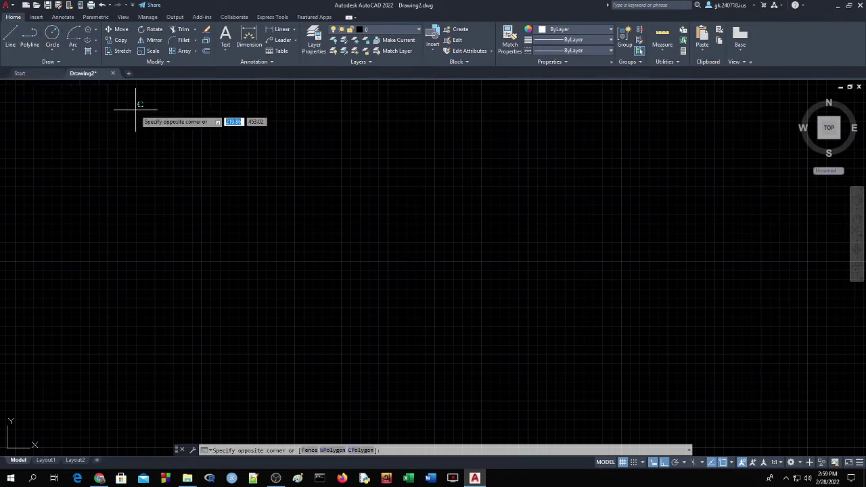
left_click(59, 63)
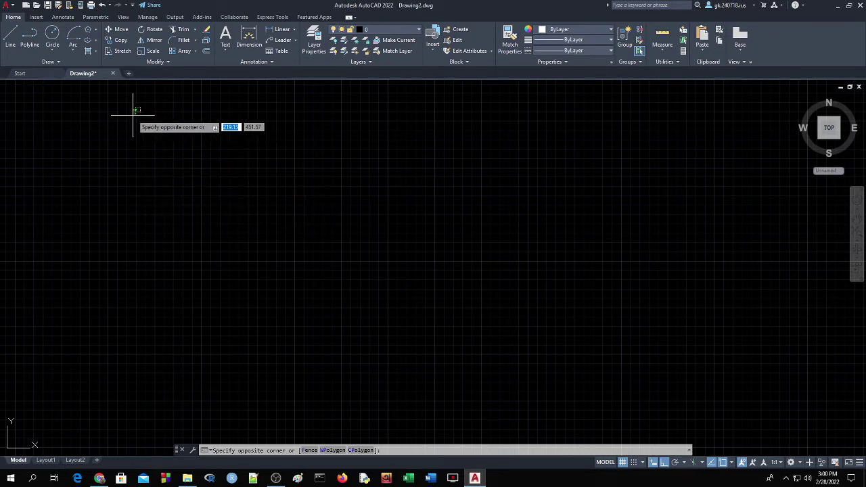
type("b")
key("Return")
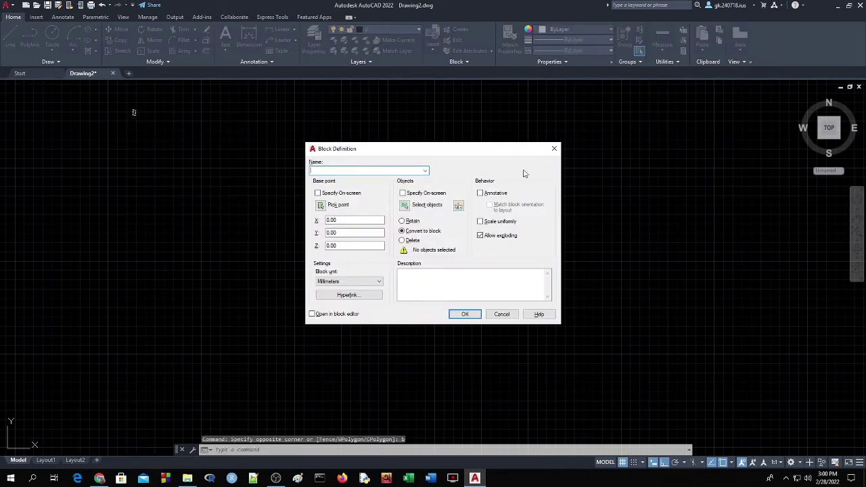
Step: Close the Block Definition dialog without defining a block
left_click(554, 148)
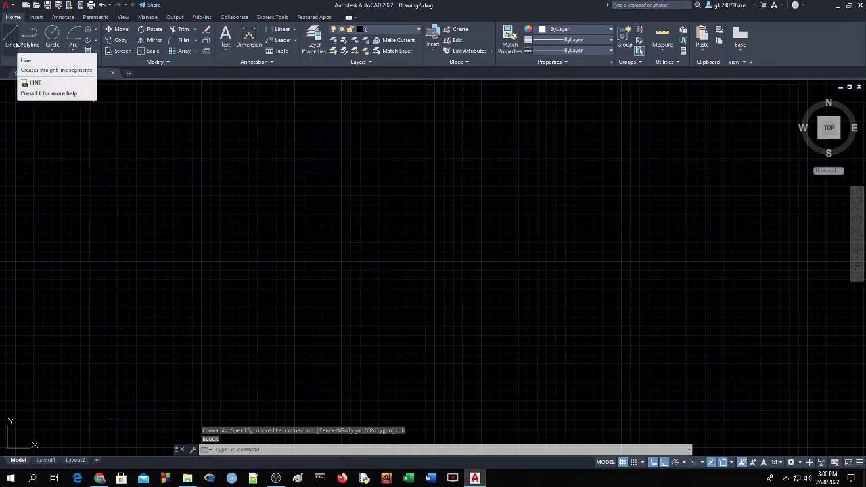
mouse_move(11, 39)
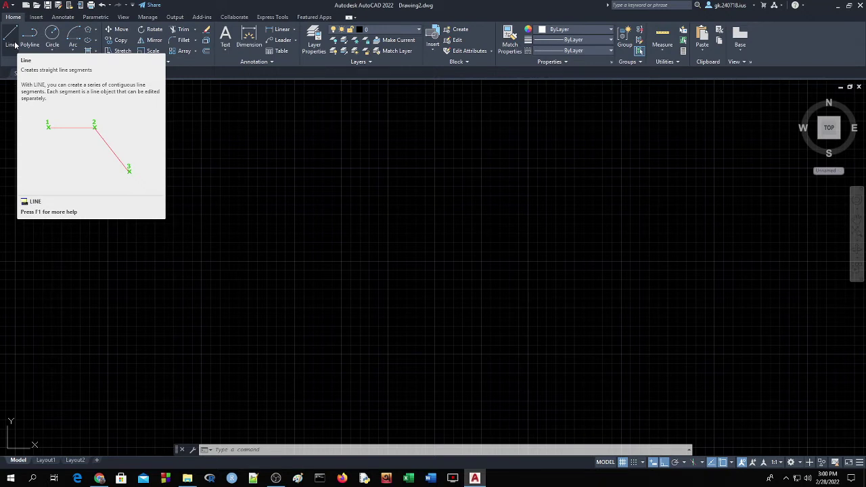
Step: Draw a 35-unit horizontal line starting near the centre of the canvas
left_click(15, 45)
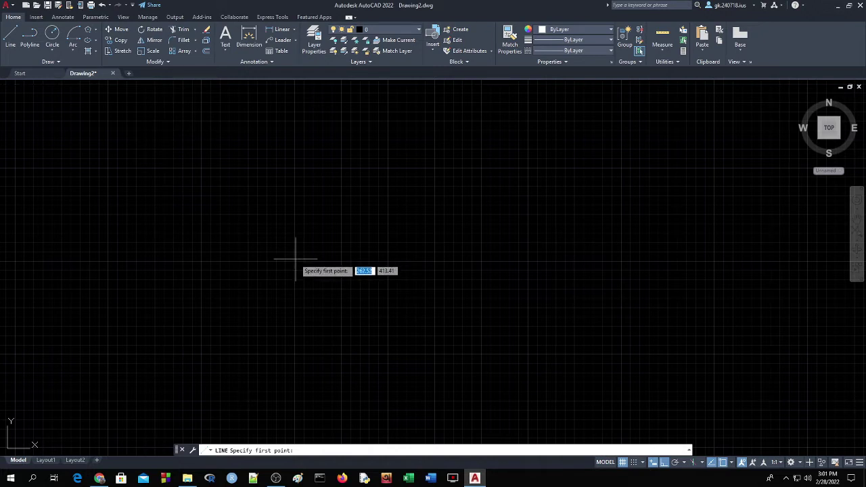
left_click(295, 259)
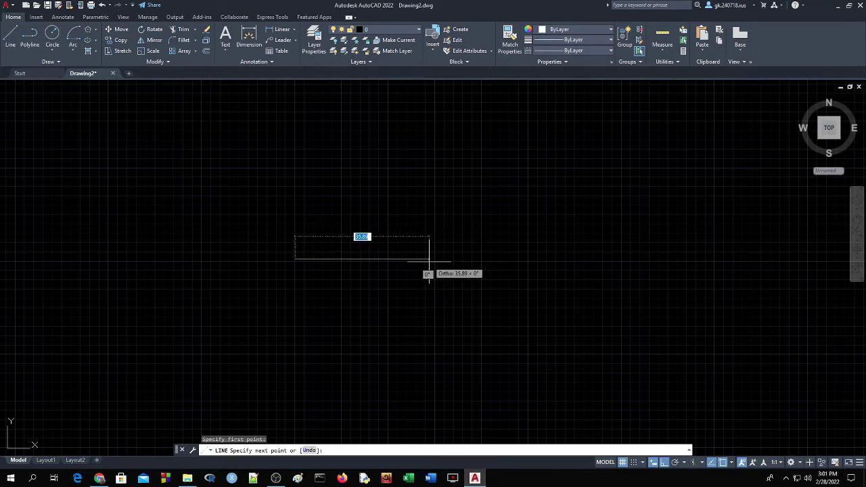
type("35")
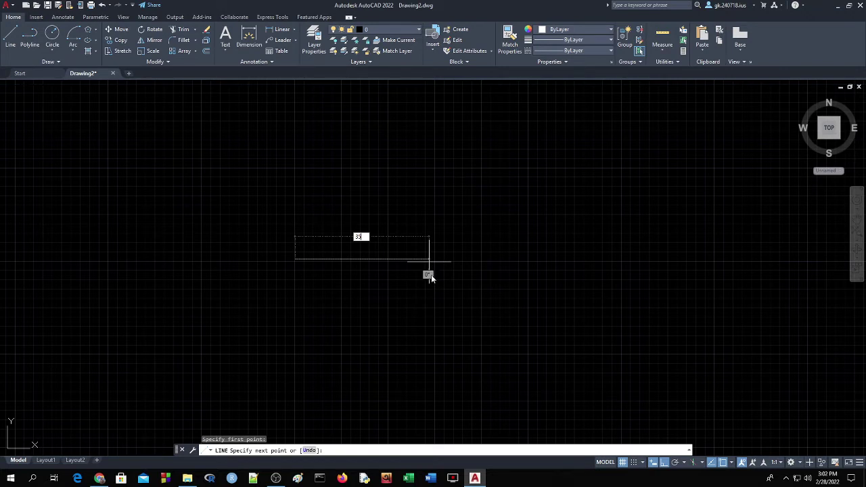
key("Return")
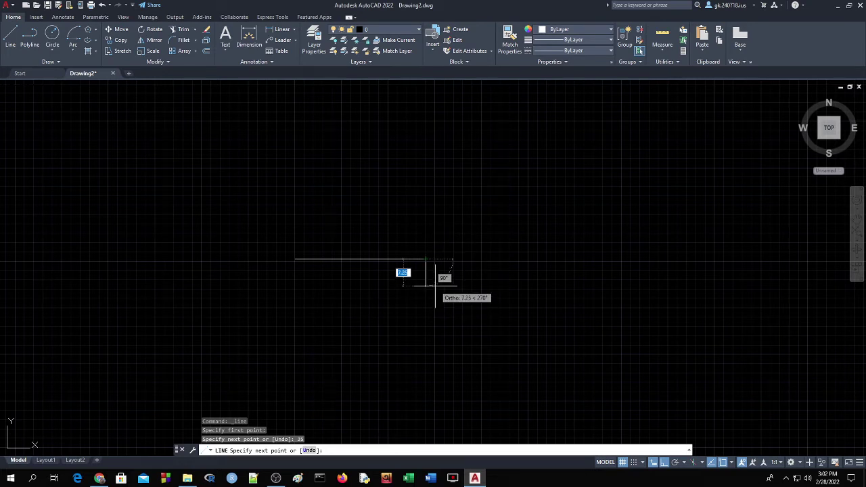
key("Return")
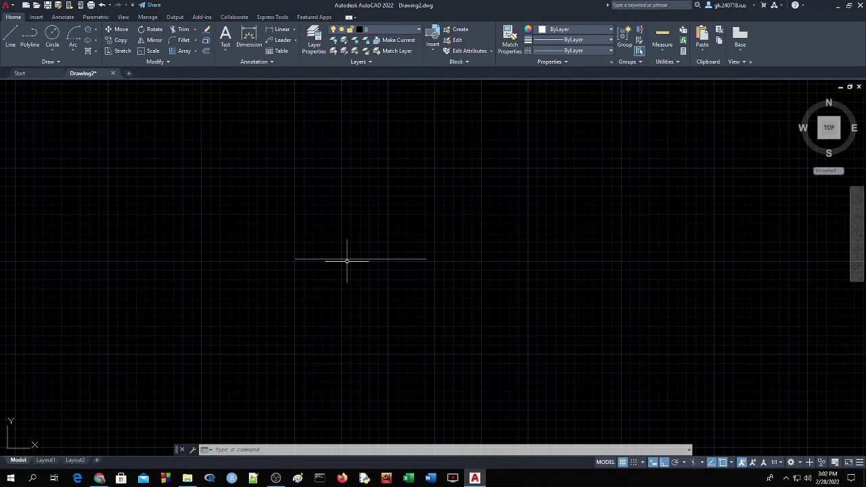
Step: Add a 35.0000 linear dimension above the 35-unit horizontal line, then select it
left_click(293, 30)
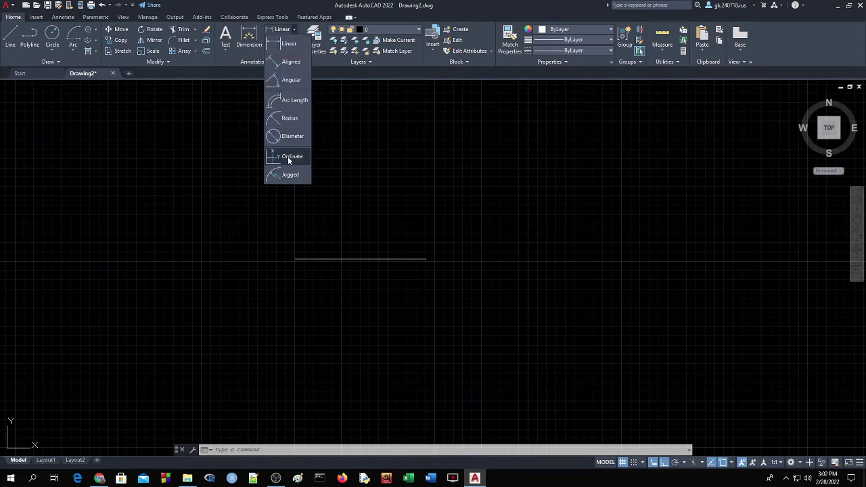
left_click(288, 47)
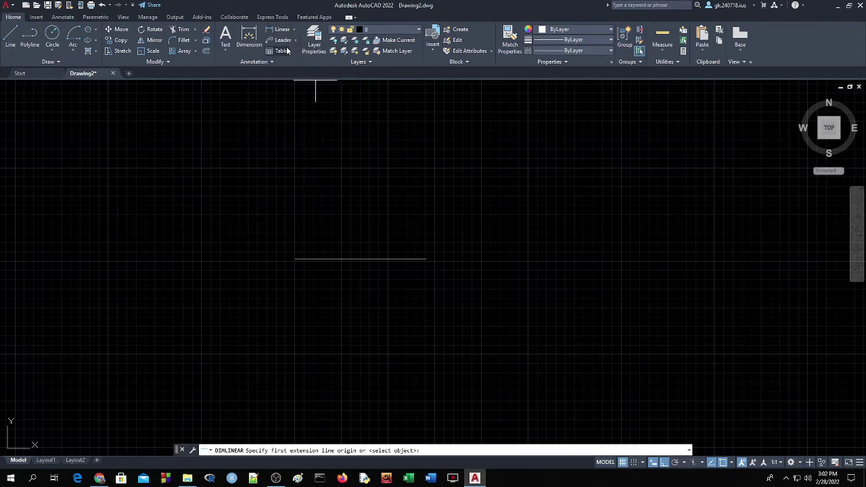
left_click(295, 260)
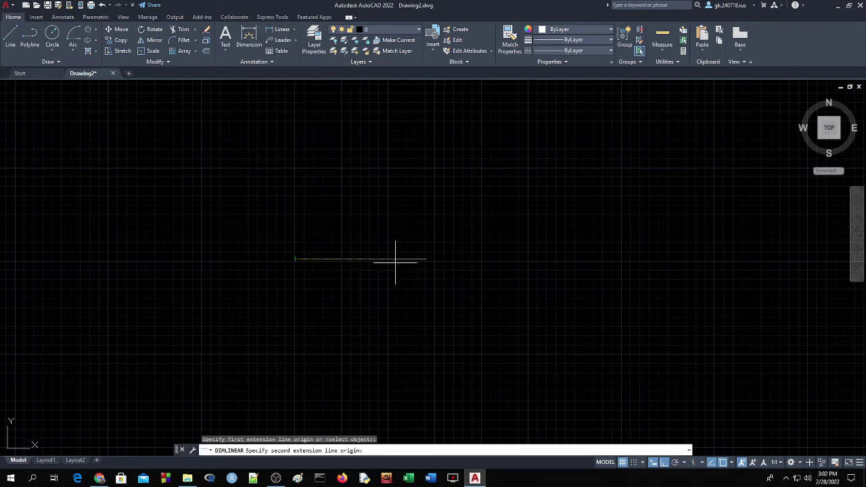
left_click(427, 259)
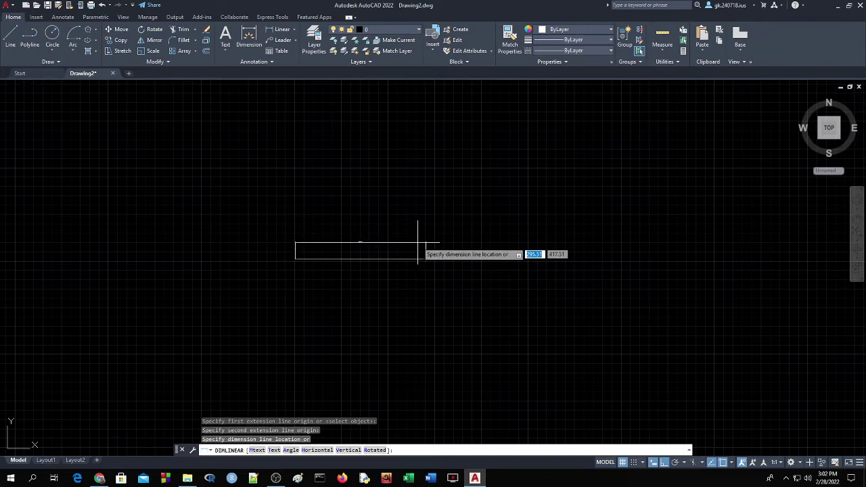
left_click(417, 242)
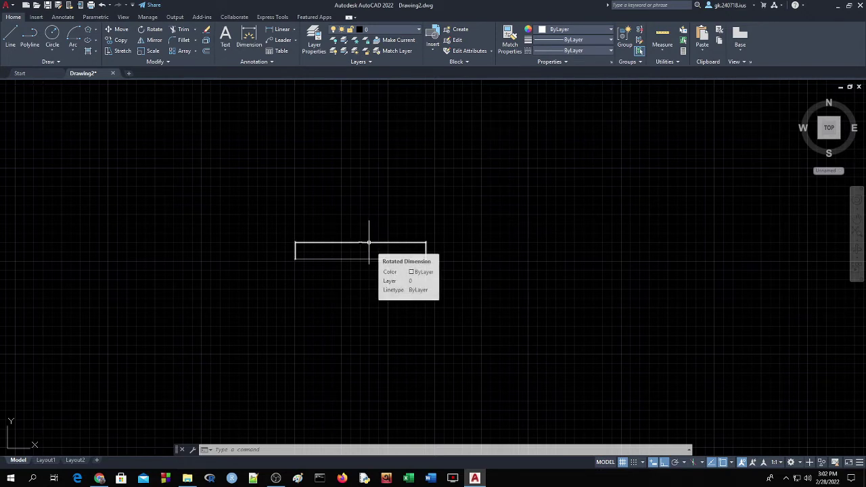
left_click(369, 242)
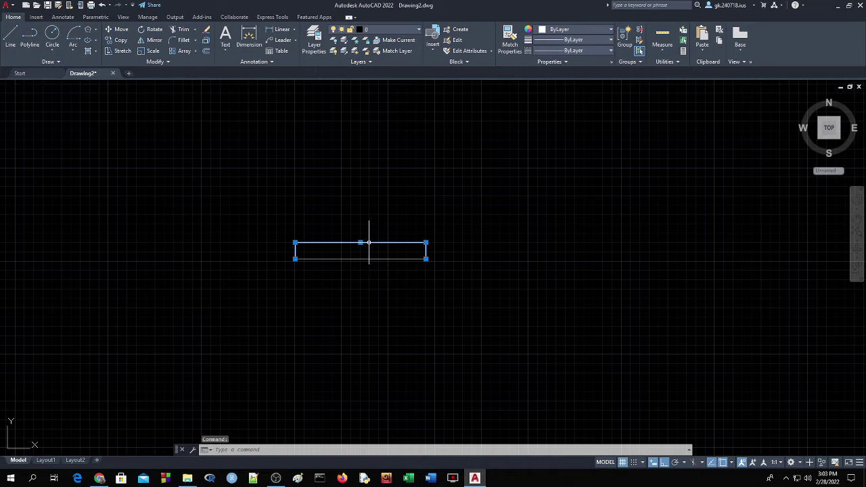
Step: Open Manage Dimension Styles from the Annotation panel and move the dialog right
type("D")
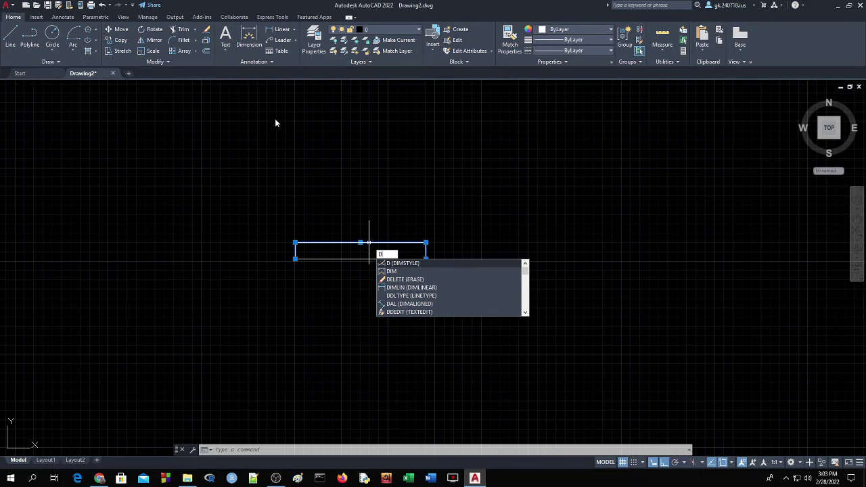
left_click(270, 61)
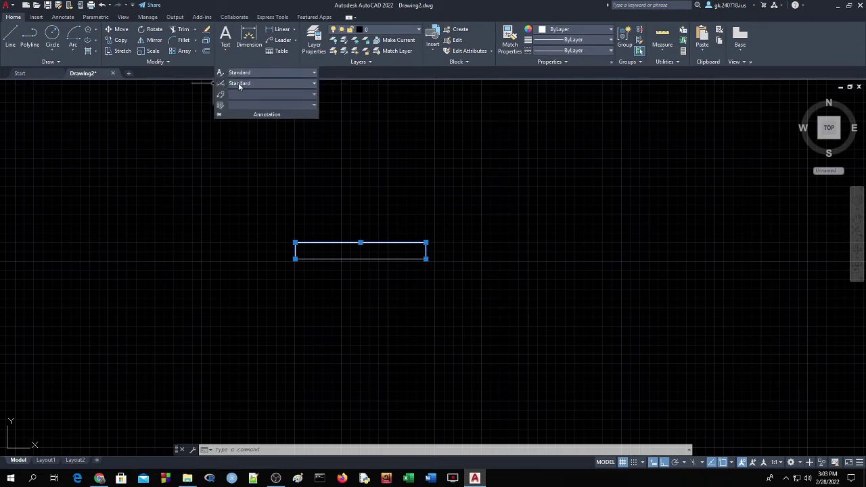
left_click(248, 84)
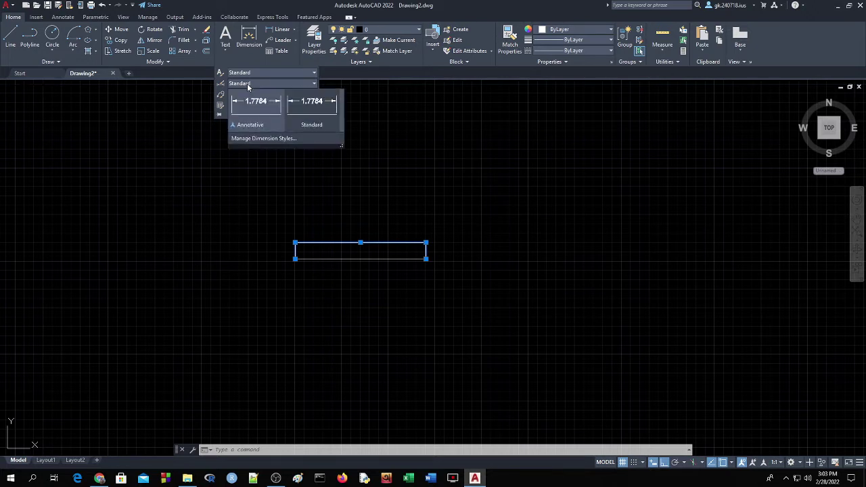
left_click(276, 139)
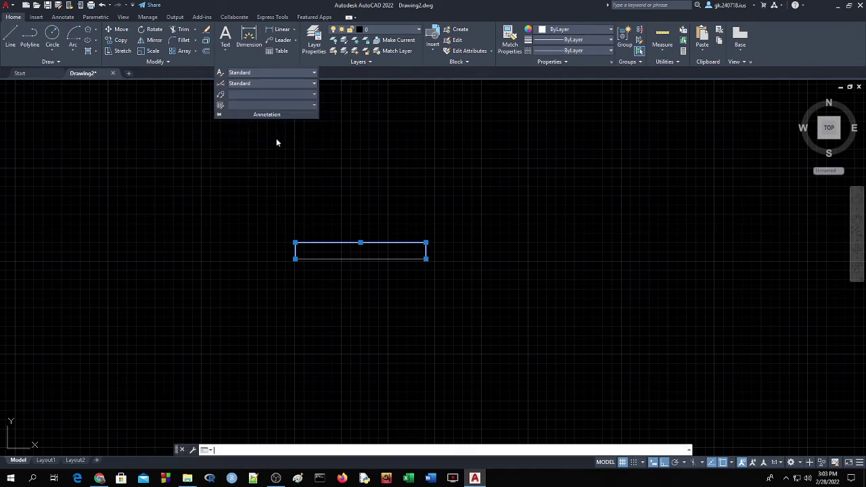
left_click_drag(393, 161, 568, 156)
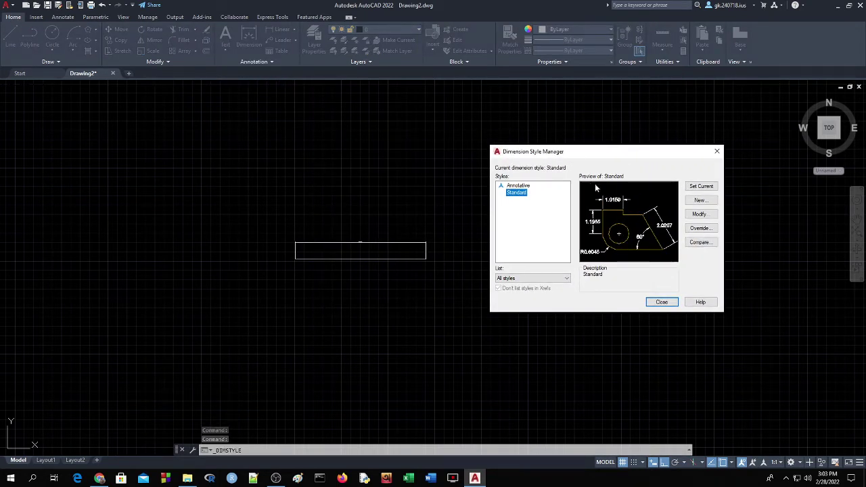
Step: Modify the Standard style, setting extension-line offset from origin to 2
left_click(701, 216)
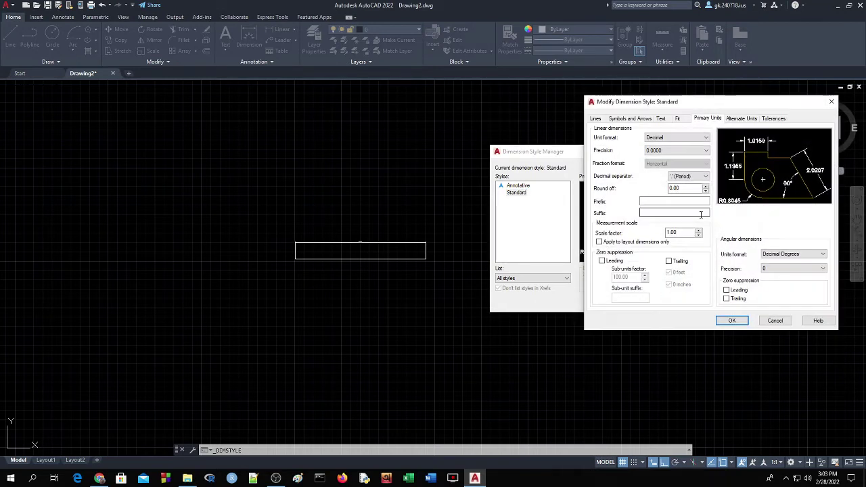
left_click_drag(692, 106, 615, 108)
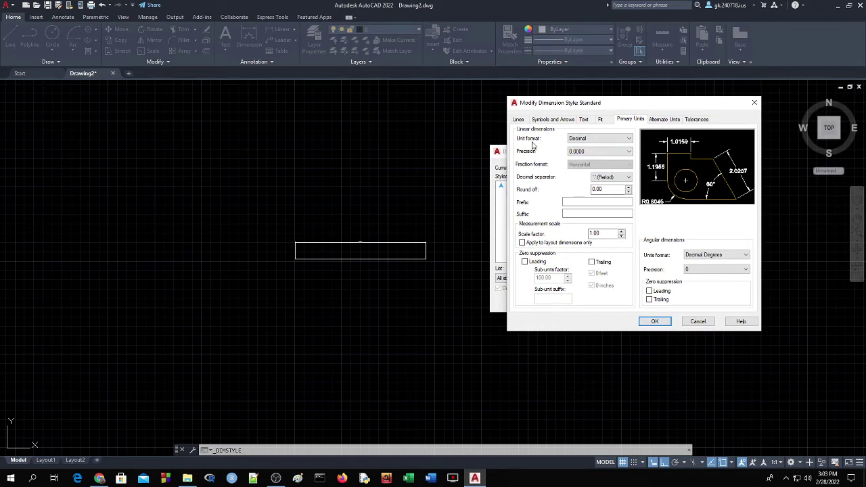
left_click(523, 120)
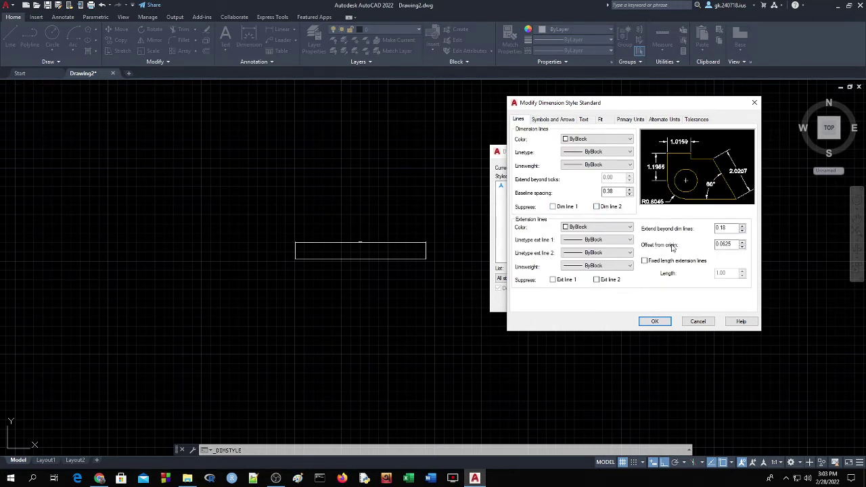
double_click(719, 245)
type("2")
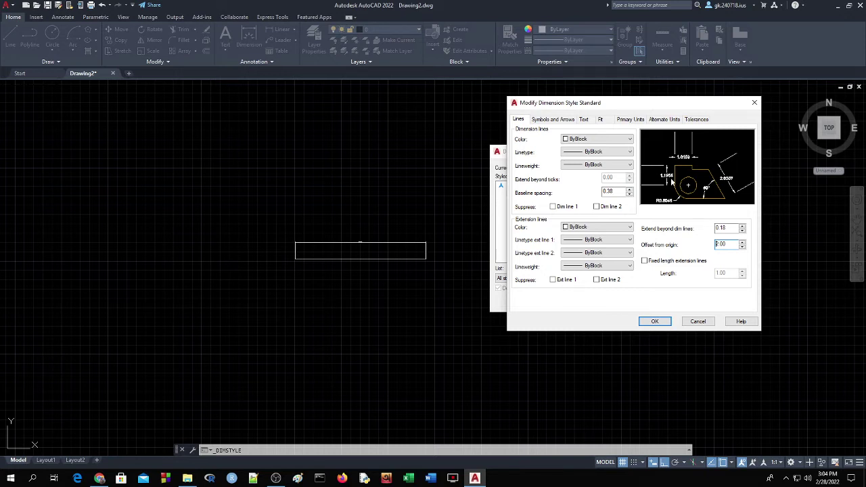
Step: Set the Standard style's arrow size to 3.00
left_click(553, 120)
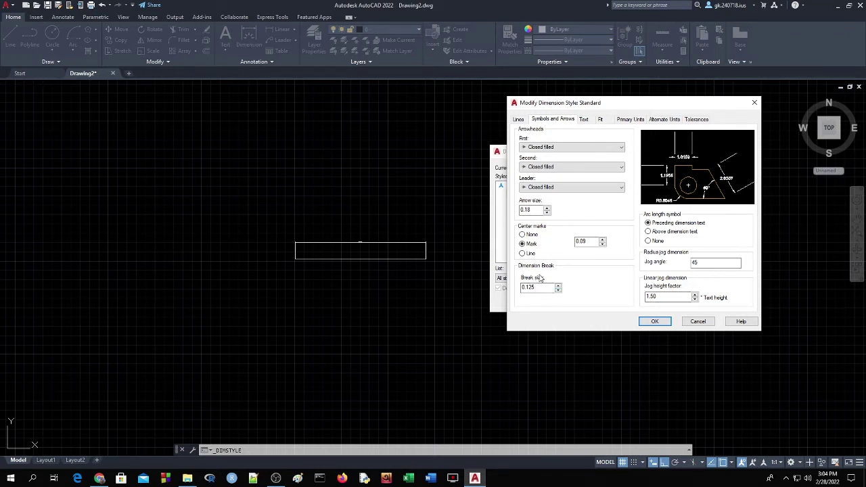
double_click(542, 211)
type("3.00")
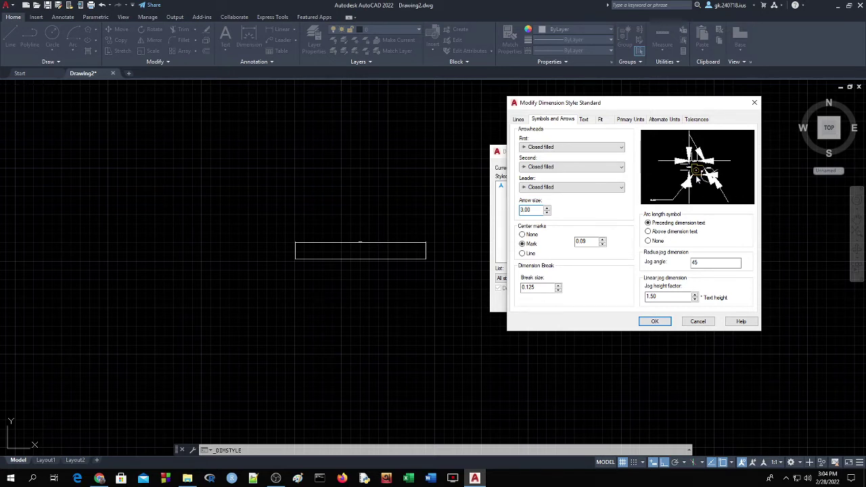
left_click(584, 120)
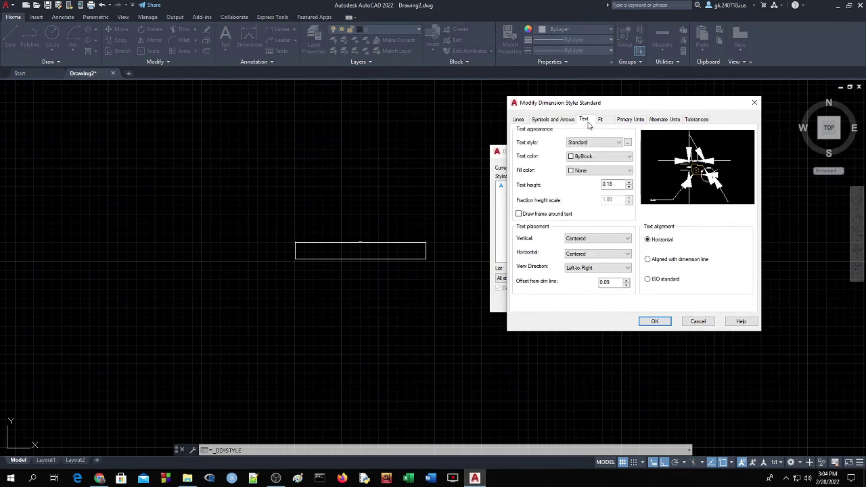
Step: Set dimension text height to 2.00 and vertical text placement to Outside
double_click(607, 185)
type("2")
key("Tab")
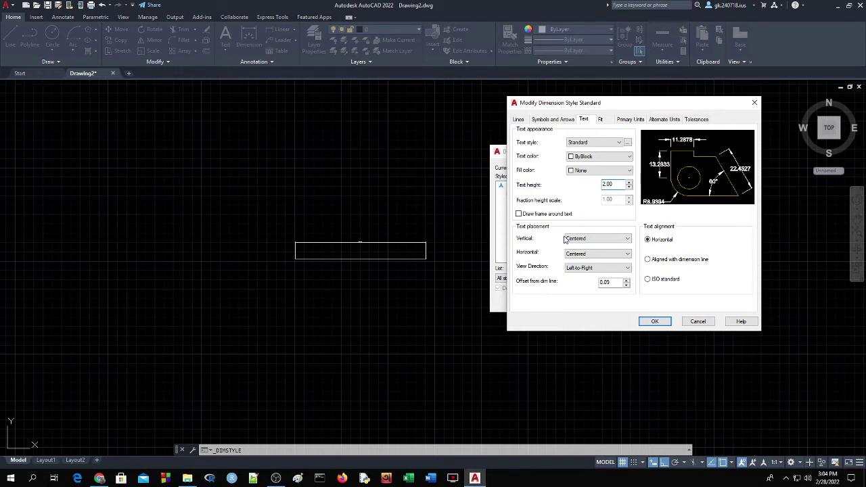
mouse_move(573, 242)
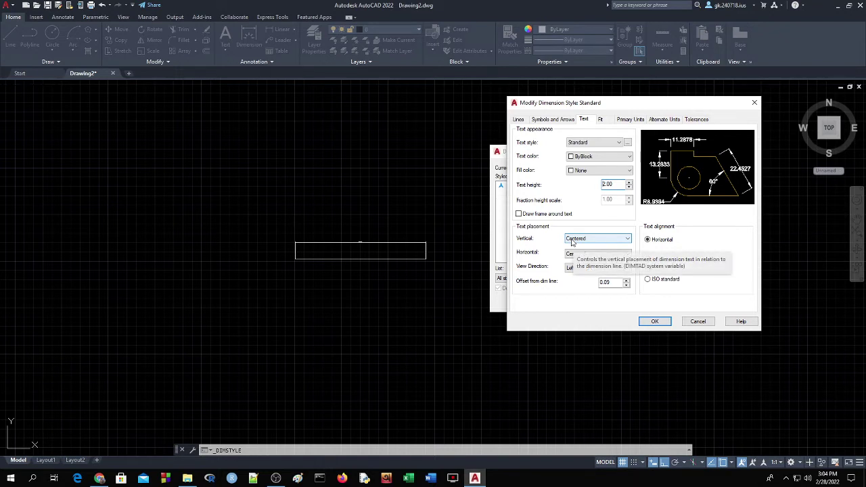
left_click(572, 241)
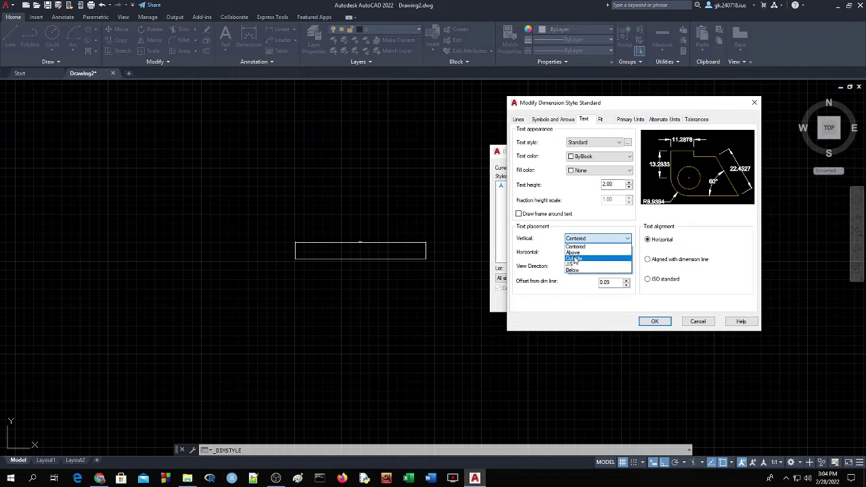
left_click(574, 259)
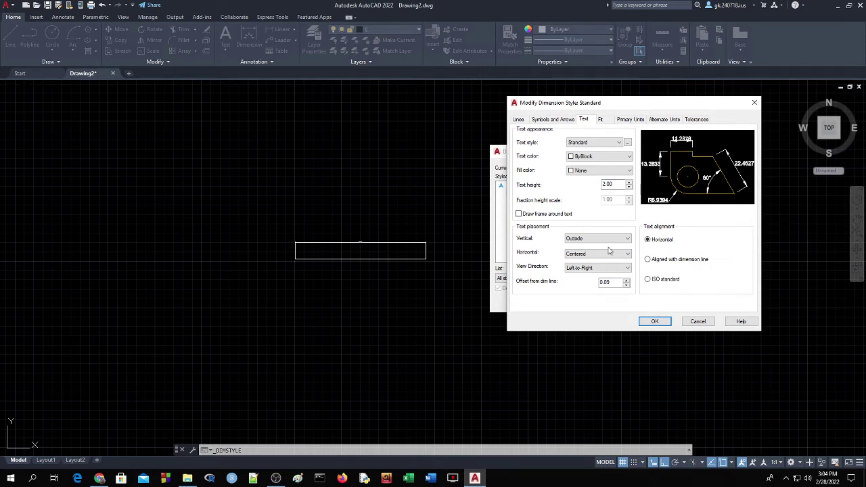
left_click(582, 239)
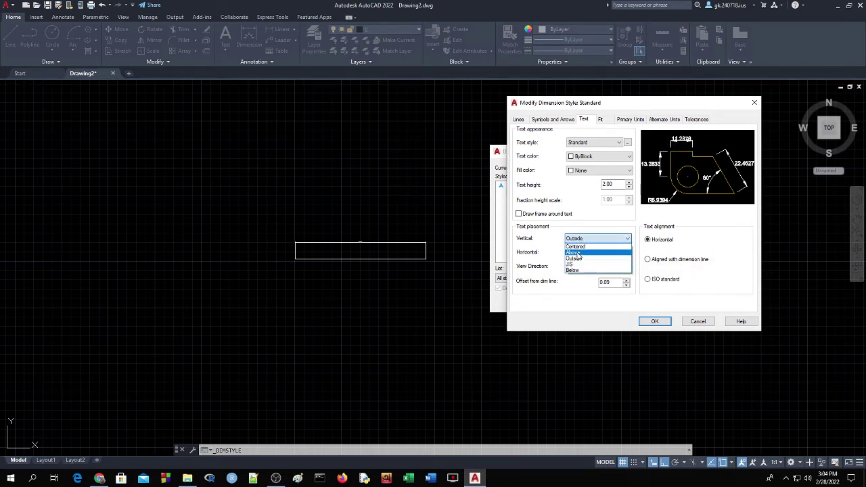
left_click(578, 253)
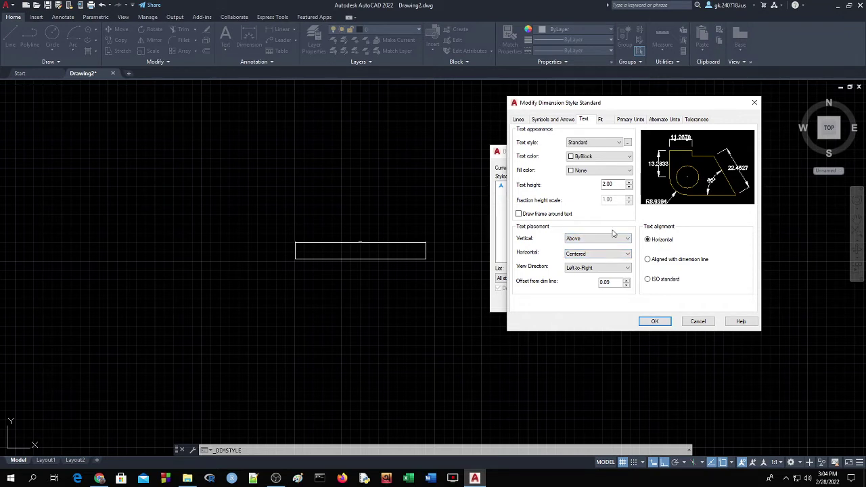
left_click(594, 240)
left_click(582, 248)
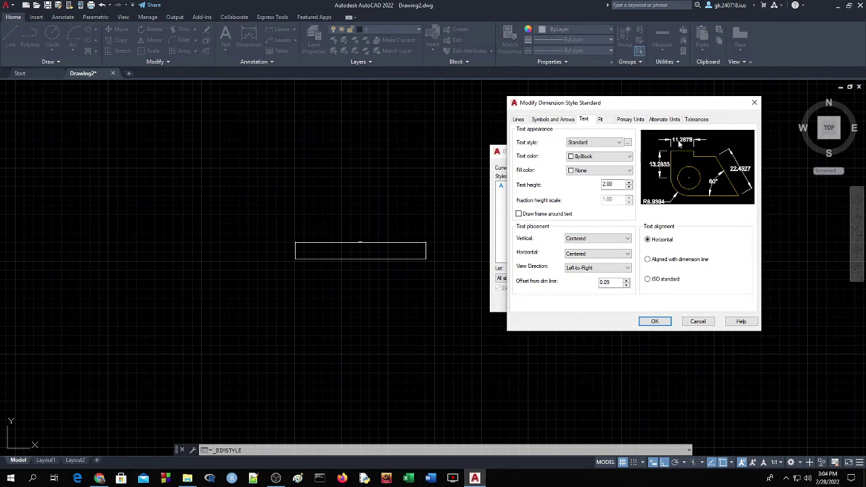
left_click(590, 240)
left_click(580, 260)
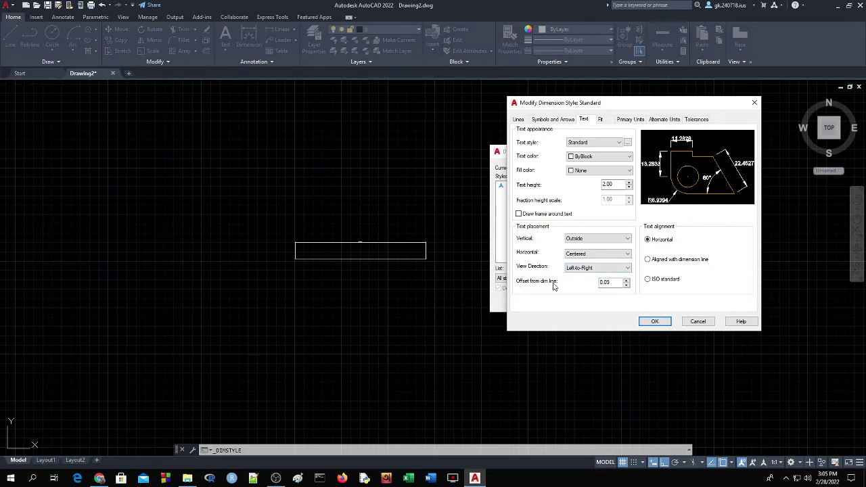
Step: Set text offset from dimension line to 1 and text alignment to ISO standard
left_click_drag(613, 283, 588, 282)
type("1")
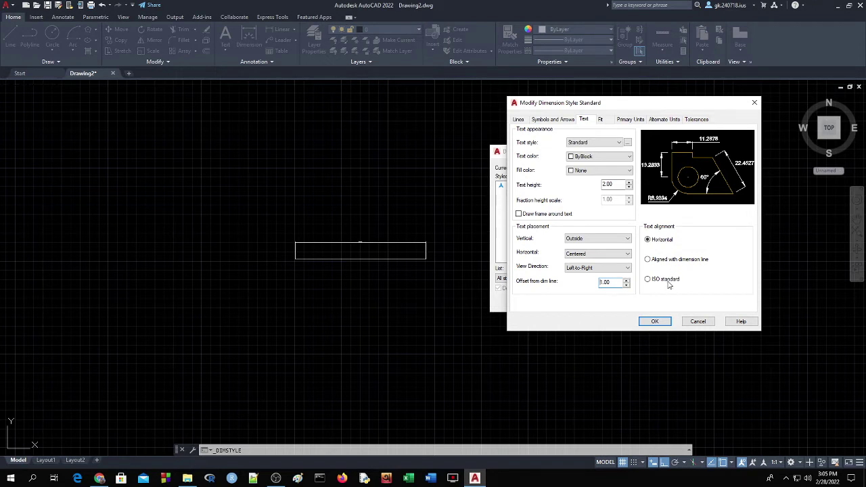
left_click(647, 280)
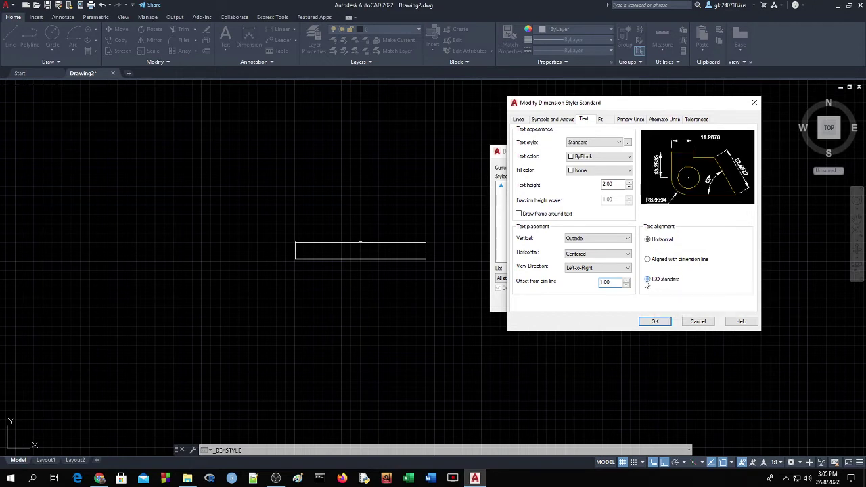
left_click(647, 240)
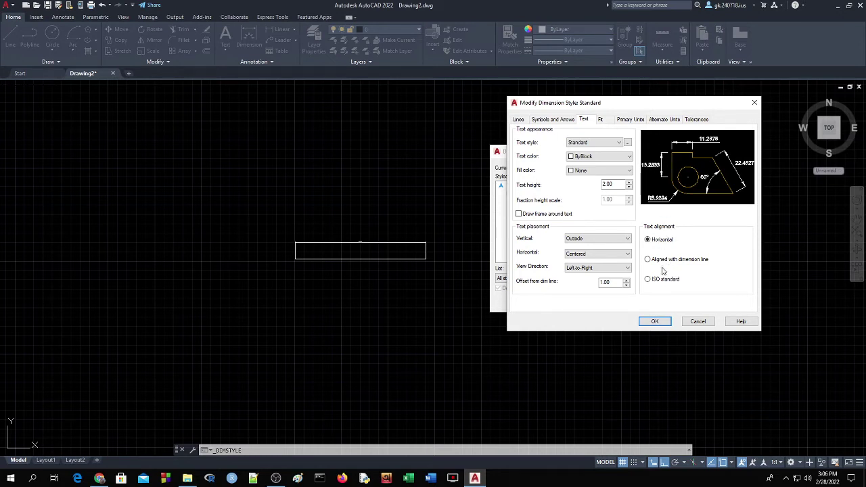
left_click(647, 279)
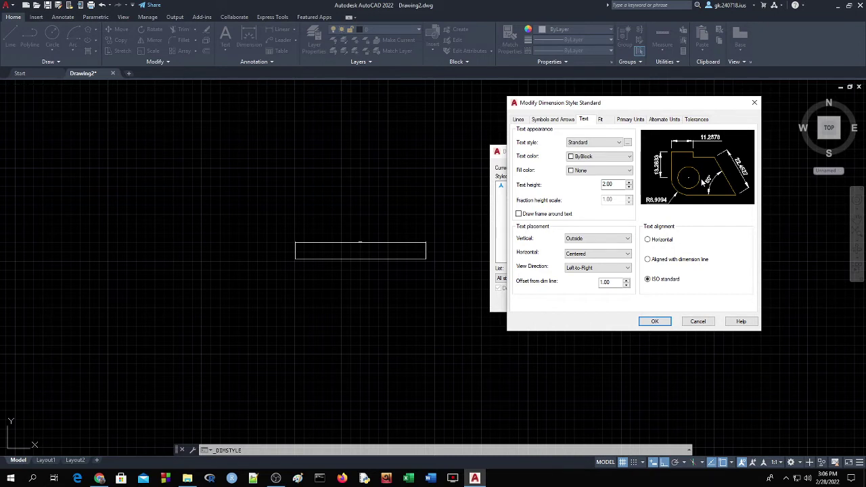
left_click(628, 120)
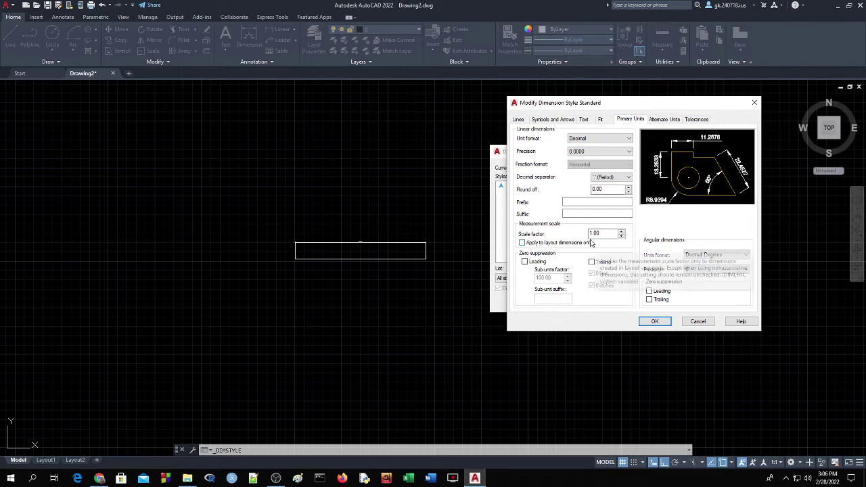
mouse_move(592, 262)
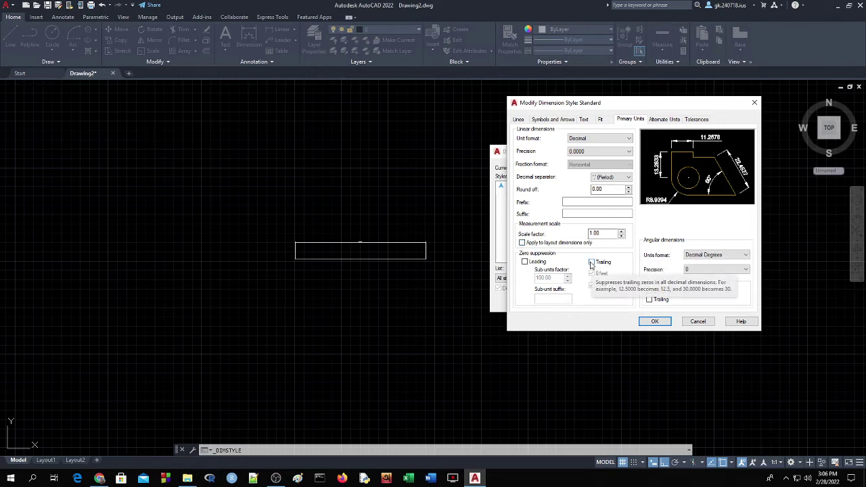
Step: Enable Trailing zero suppression on Primary Units and accept the Standard style with OK
left_click(591, 262)
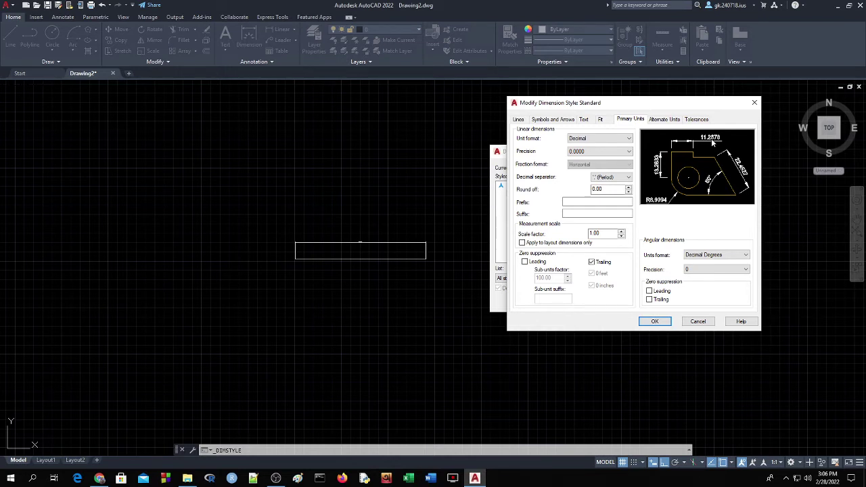
left_click(592, 263)
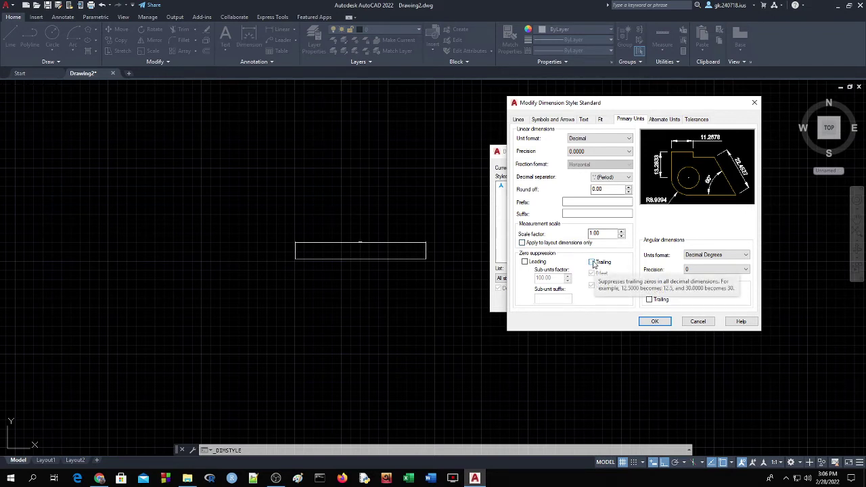
left_click(593, 263)
left_click(662, 322)
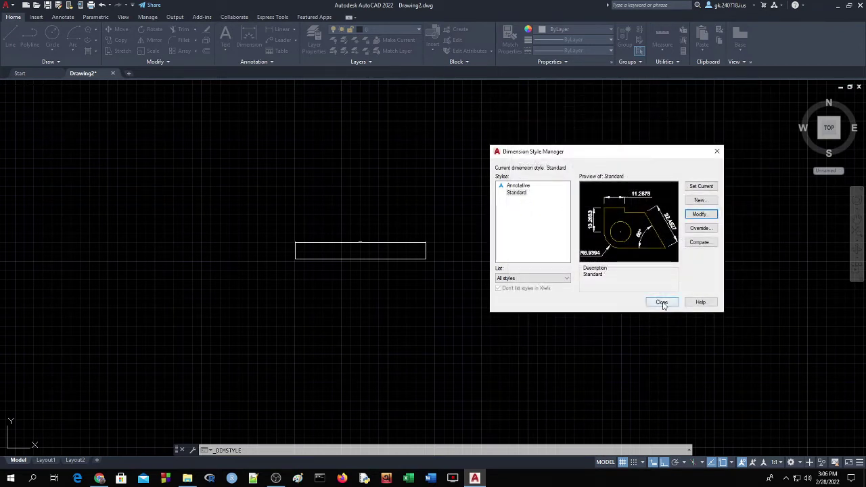
Step: Close the Dimension Style Manager, select the 35 dimension and reopen styles with D
left_click(663, 306)
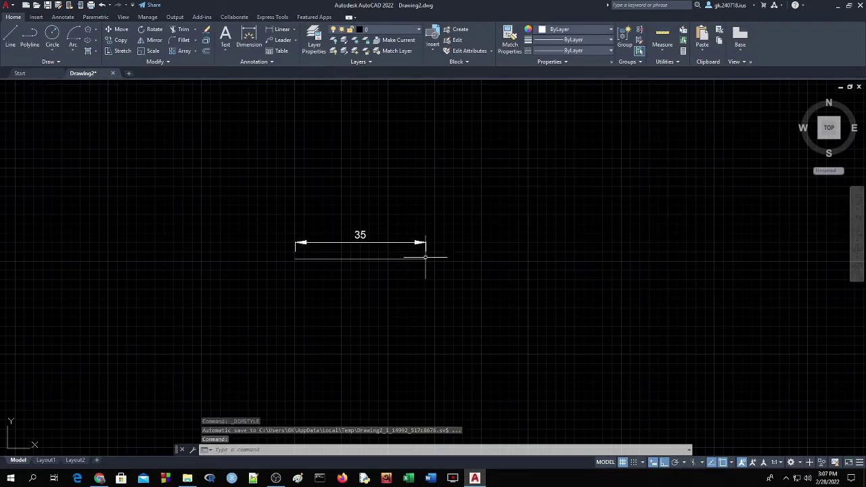
left_click(393, 241)
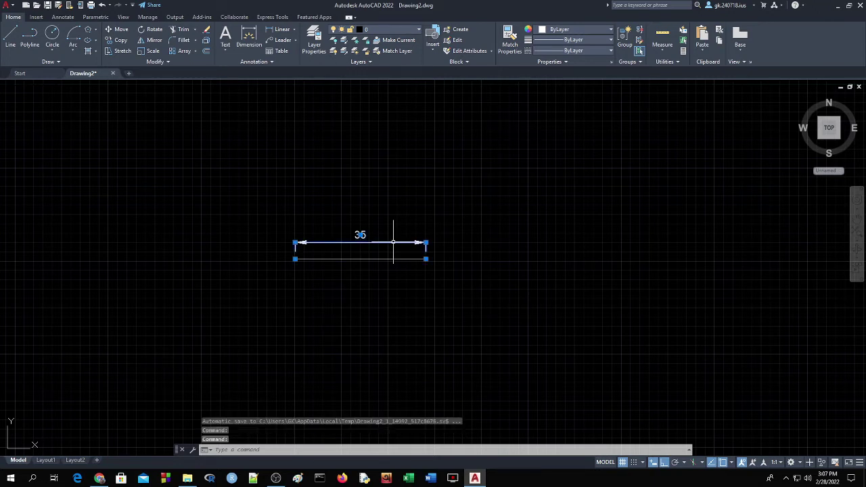
right_click(393, 243)
type("d")
key("Return")
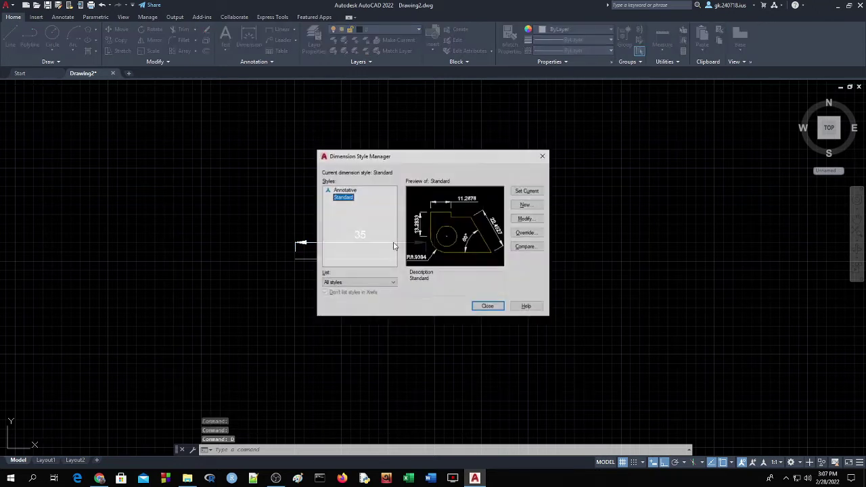
Step: Recheck the Standard style's offset from origin, then accept unchanged and close
left_click(527, 218)
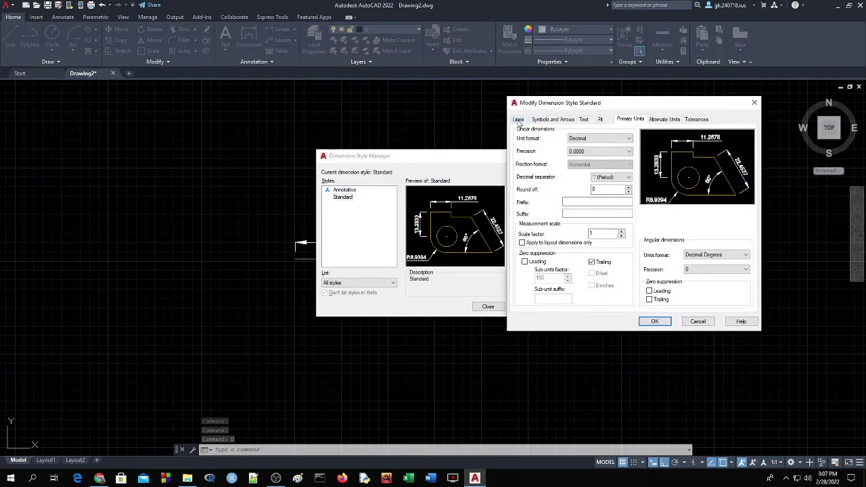
left_click(518, 119)
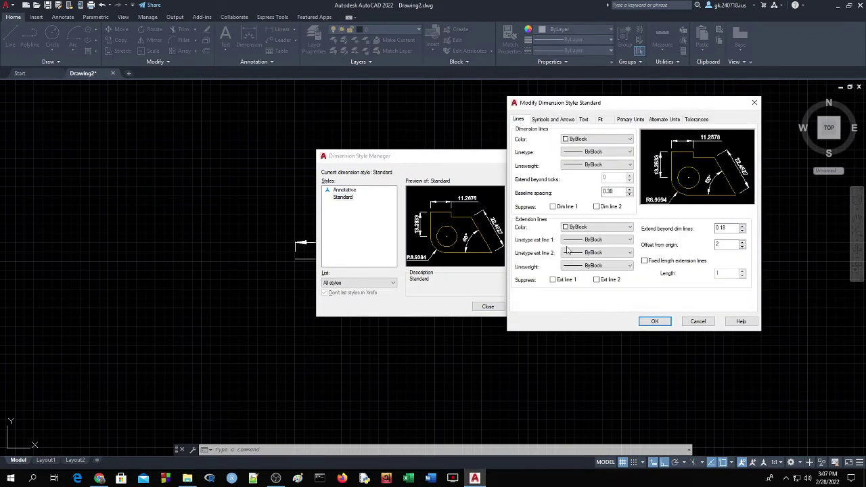
double_click(722, 244)
left_click(654, 322)
left_click(490, 309)
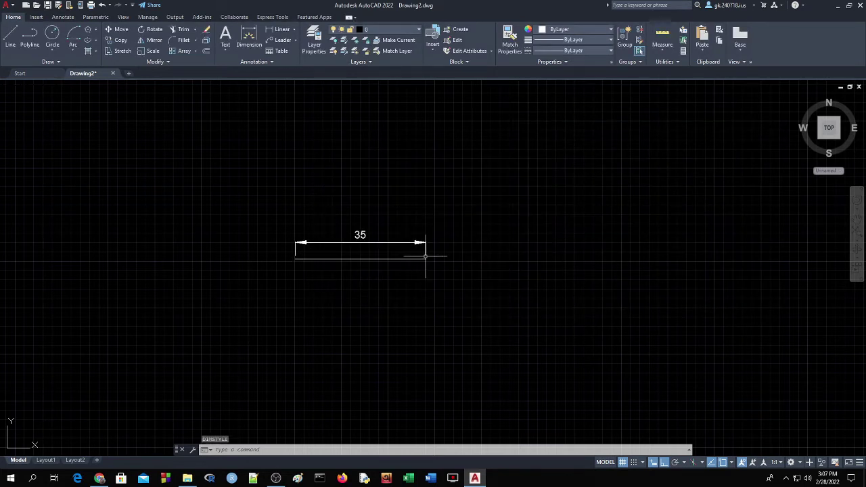
Step: Zoom out around the 35 dimension and its line, then select the dimension
scroll(423, 250, "up", 4)
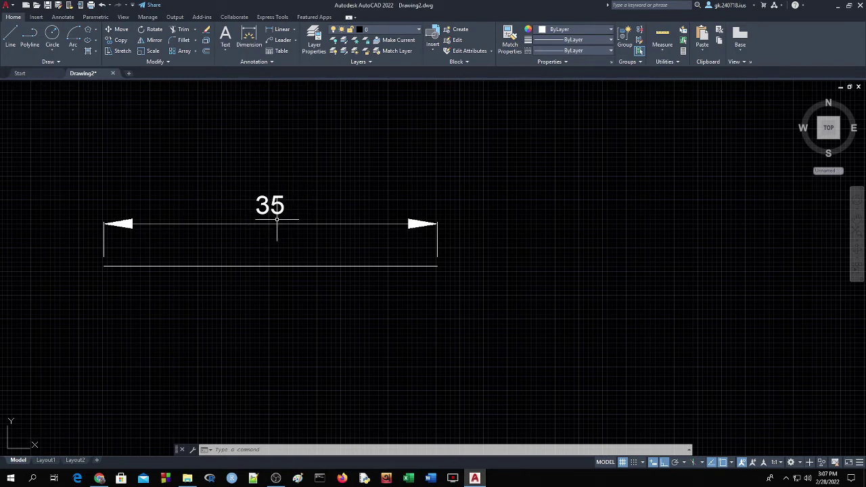
scroll(277, 219, "down", 2)
scroll(277, 219, "down", 2)
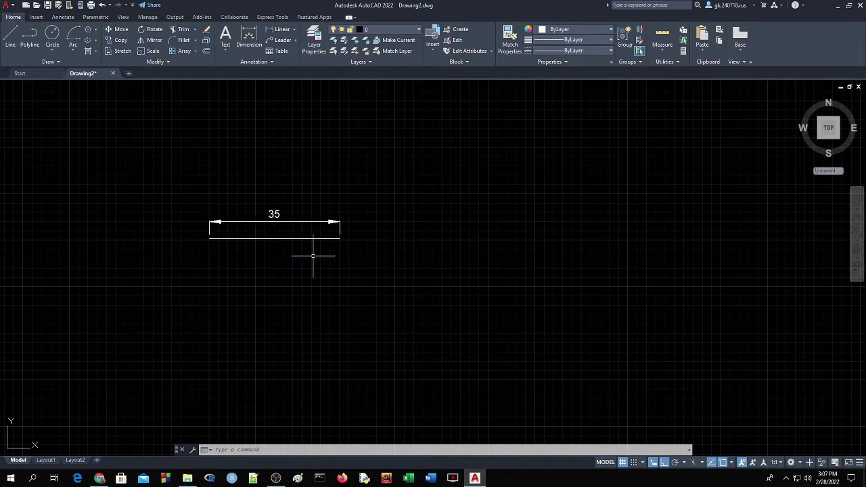
left_click(322, 222)
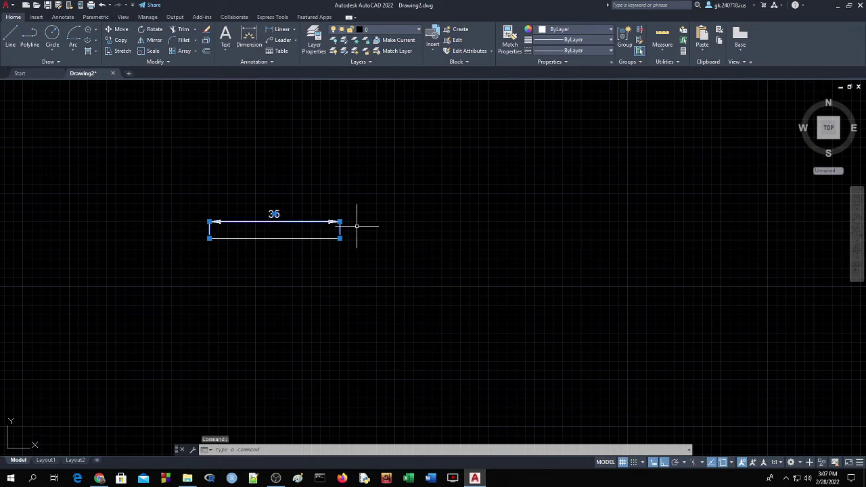
Step: Apply the Annotative dimension style to the 35 dimension via Dimension Style > Other
right_click(322, 225)
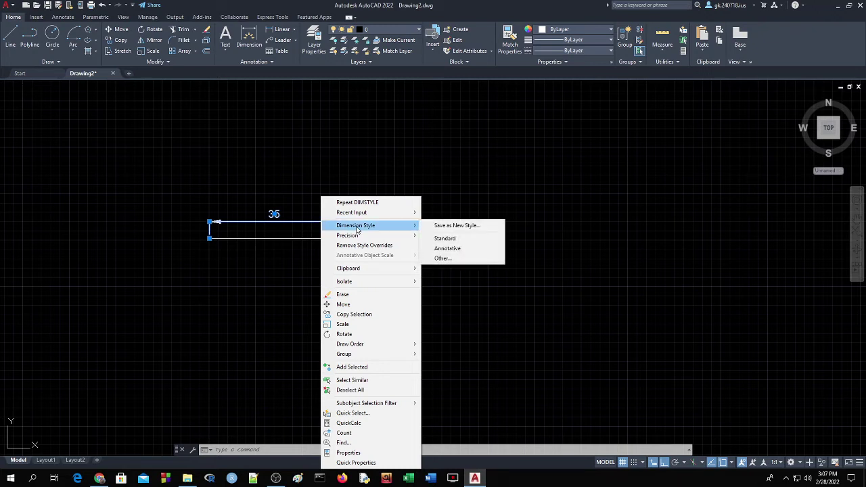
right_click(298, 226)
mouse_move(333, 225)
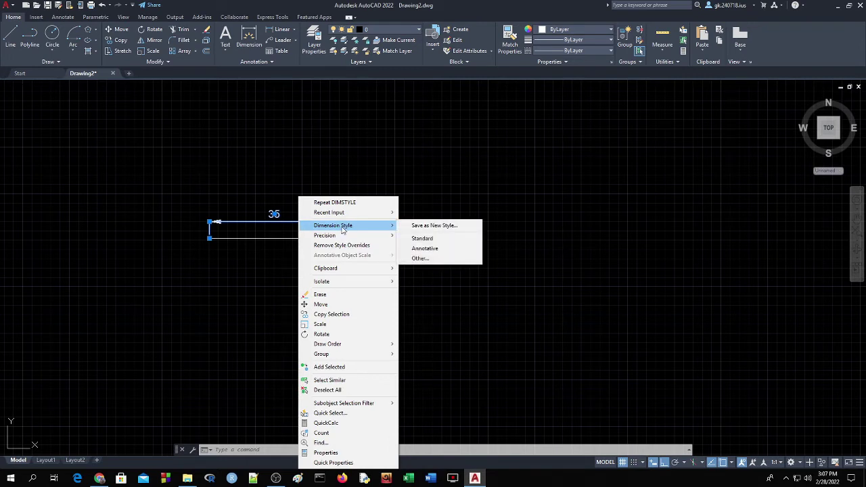
left_click(424, 260)
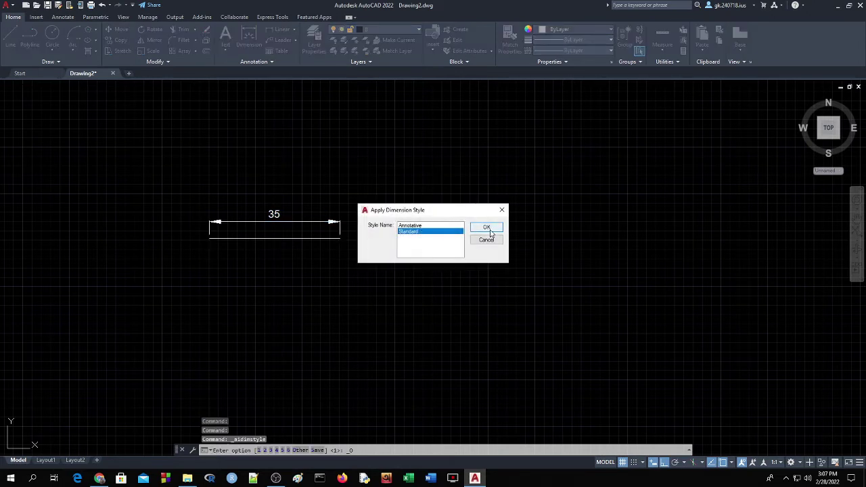
key("Up")
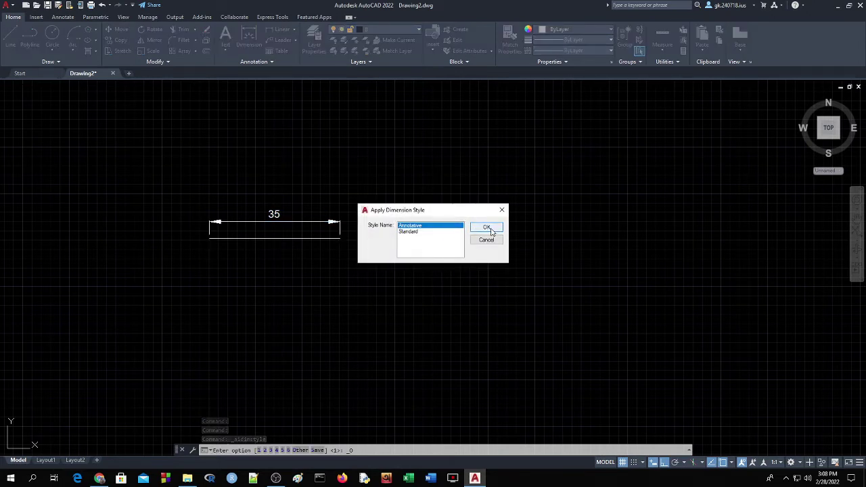
left_click(491, 229)
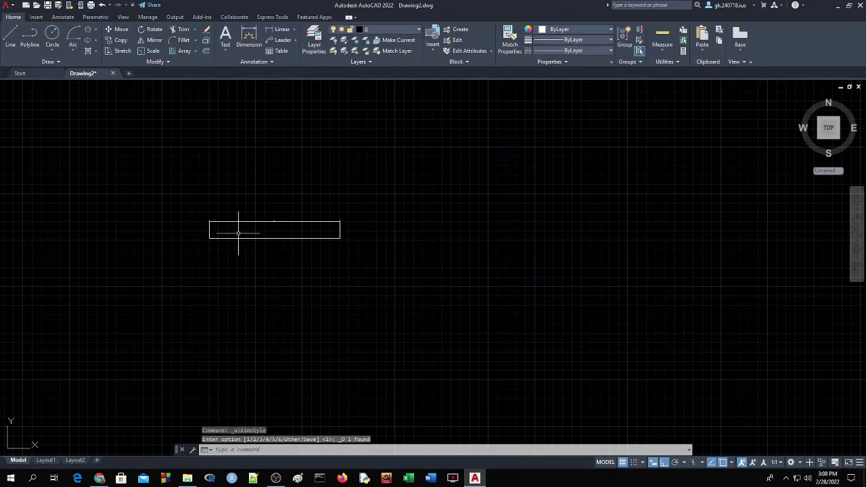
Step: Switch the invisible dimension back to the Standard dimension style
left_click(290, 222)
right_click(291, 221)
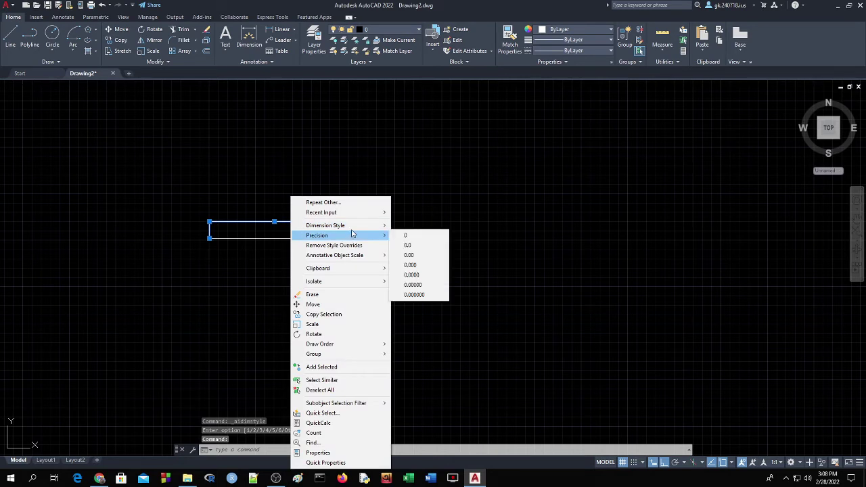
mouse_move(326, 226)
left_click(414, 248)
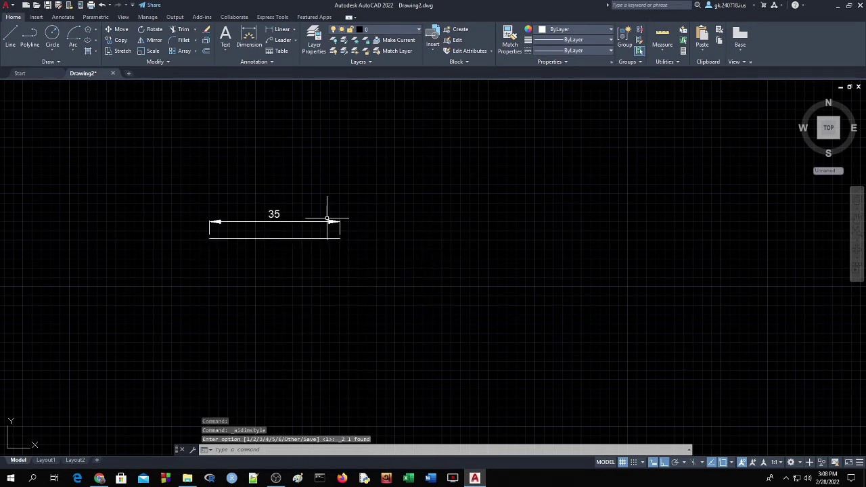
Step: Reduce the Standard style's arrow size from 3 to 2 and close the style dialogs
left_click(322, 222)
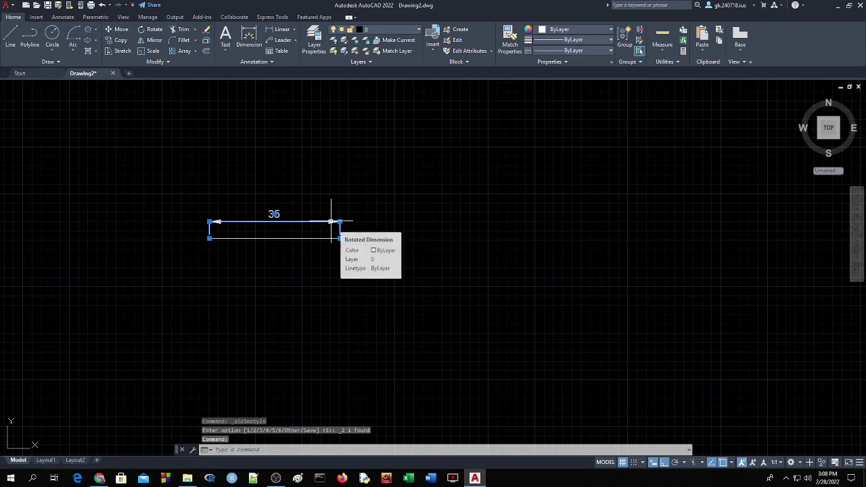
type("d")
key("Return")
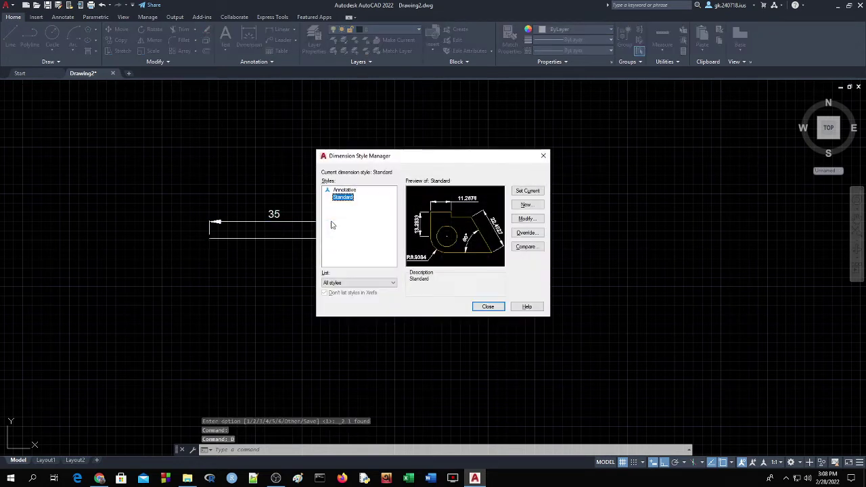
left_click(525, 220)
left_click(568, 120)
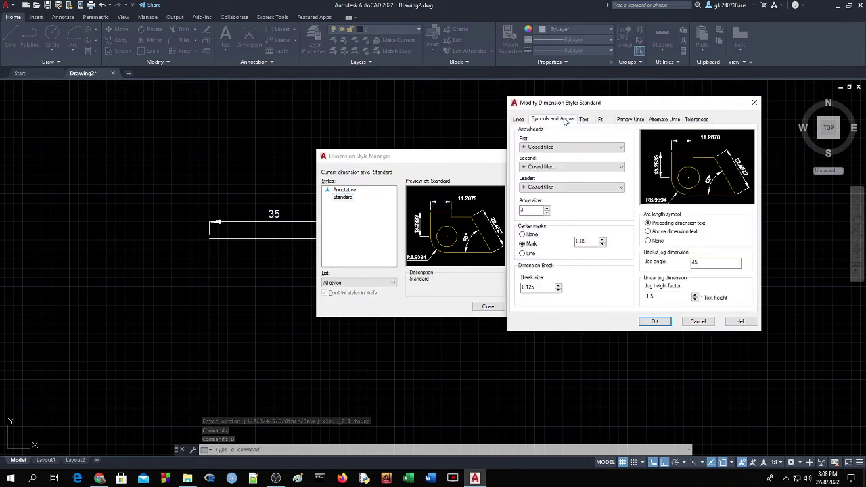
double_click(531, 210)
type("2")
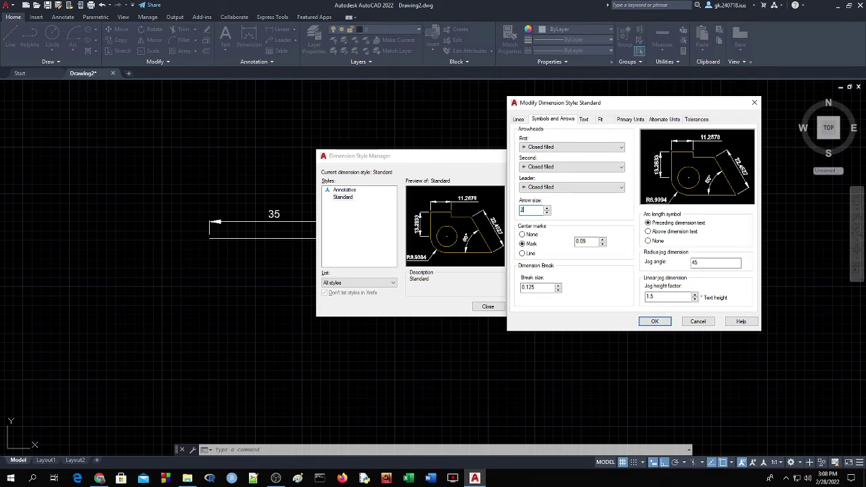
left_click(654, 322)
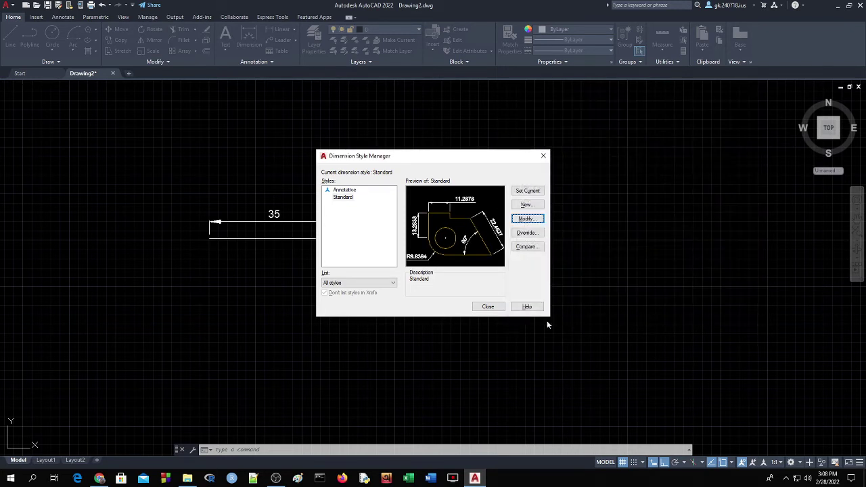
left_click(488, 307)
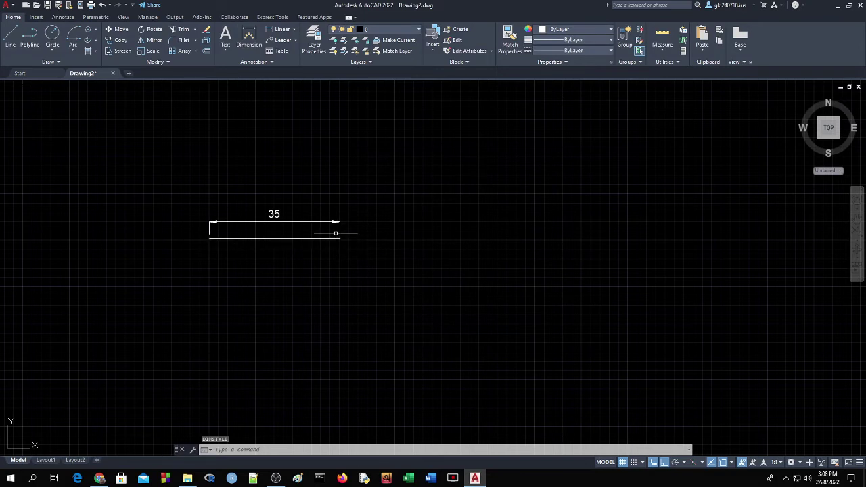
Step: Draw a 30-unit line extending left from the base line's left endpoint
left_click(10, 37)
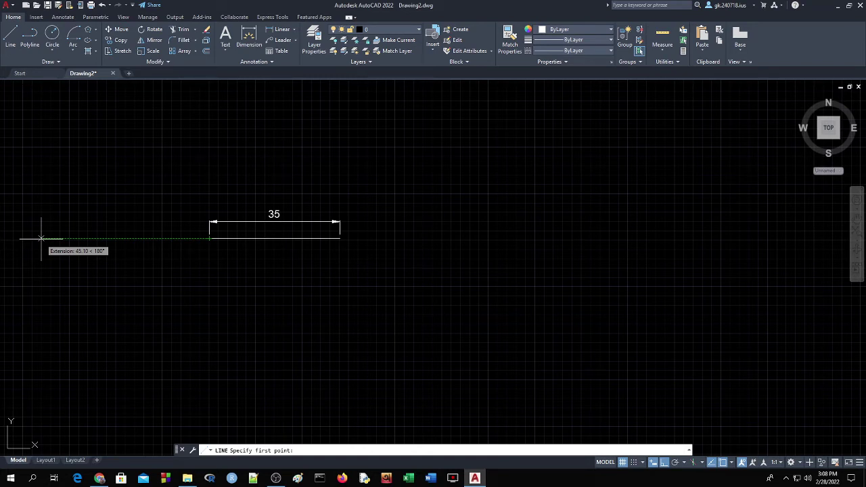
left_click(713, 464)
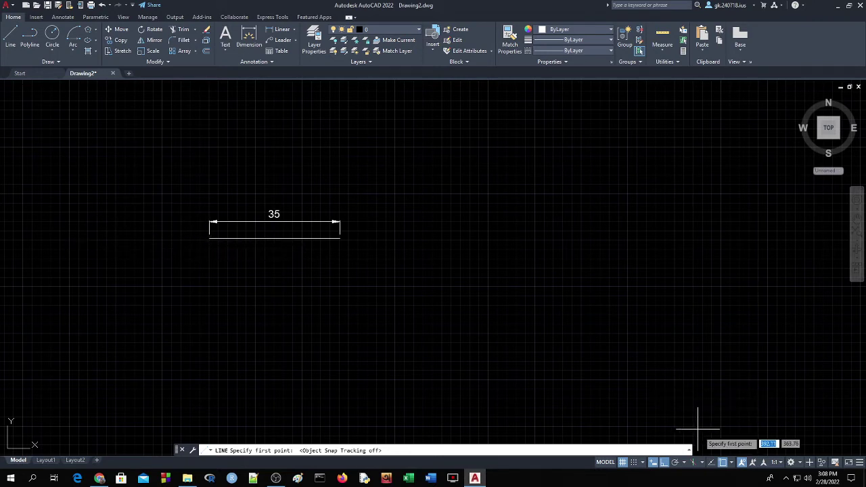
left_click(710, 463)
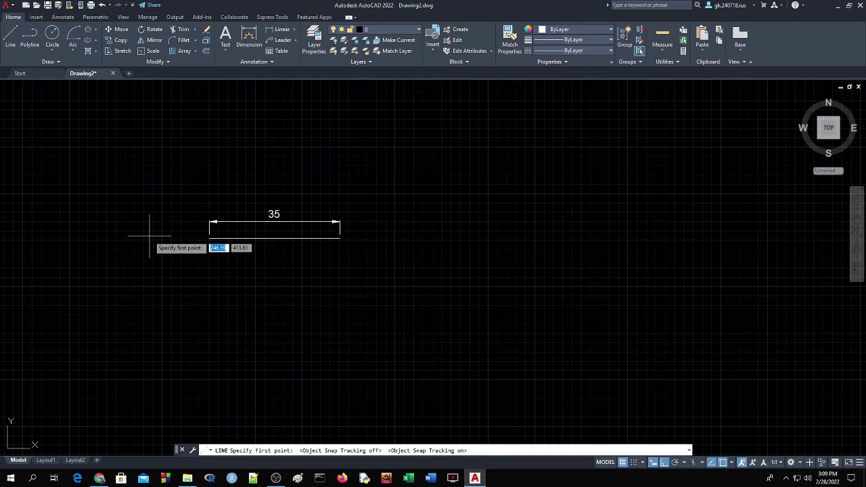
type("3")
type("0")
key("Return")
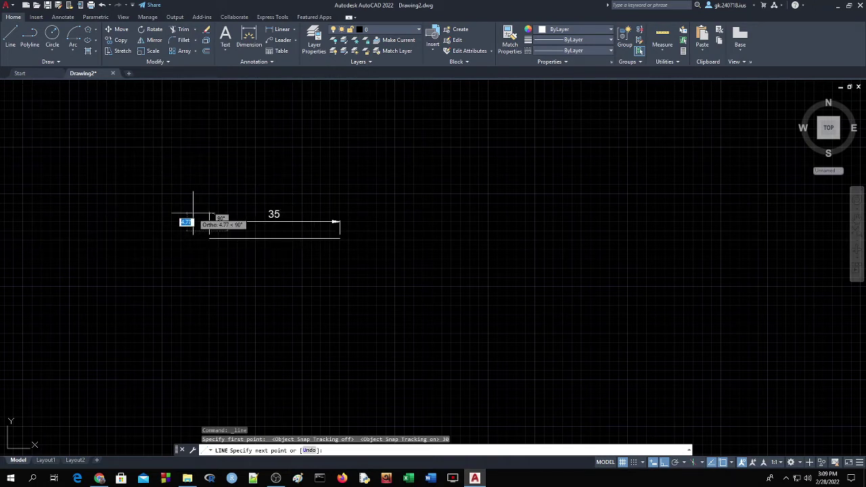
type("u")
key("Return")
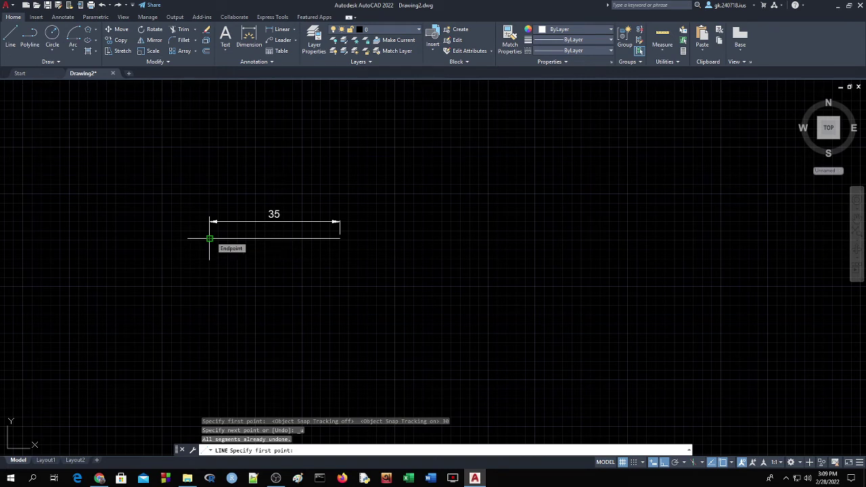
left_click(209, 239)
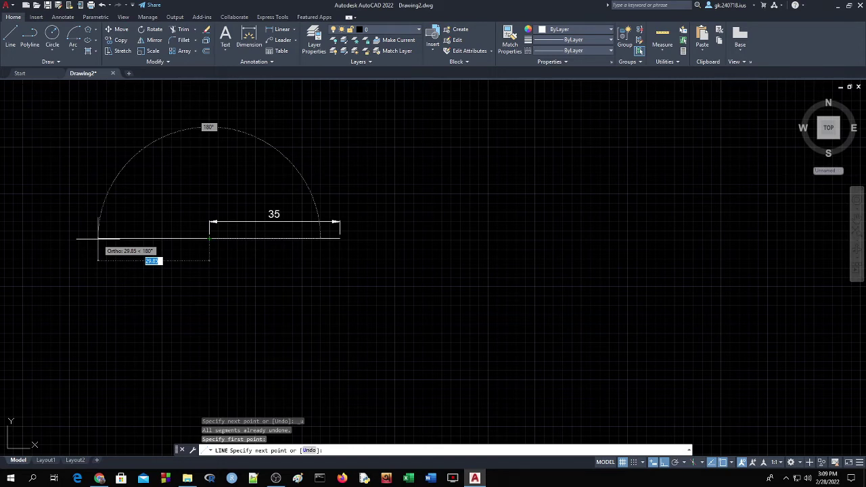
type("30")
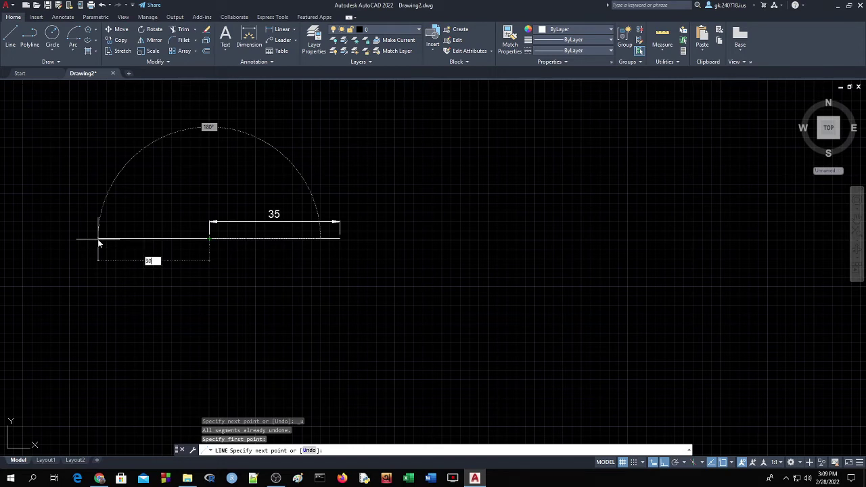
key("Return")
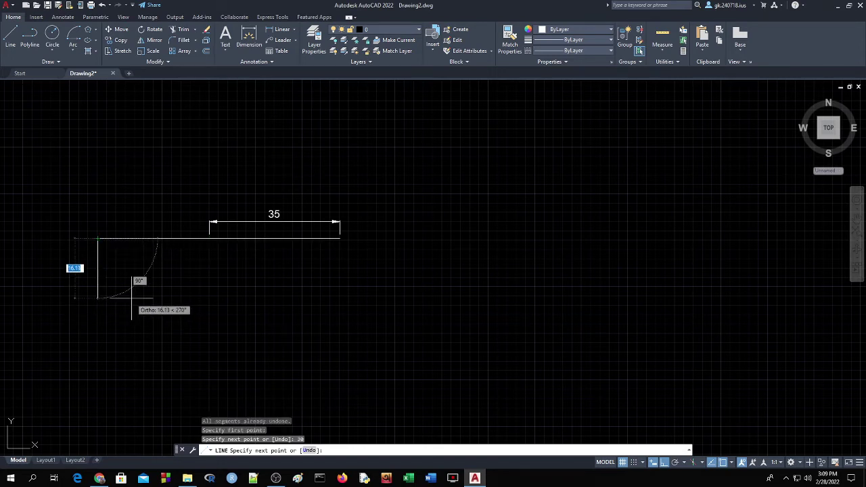
key("Return")
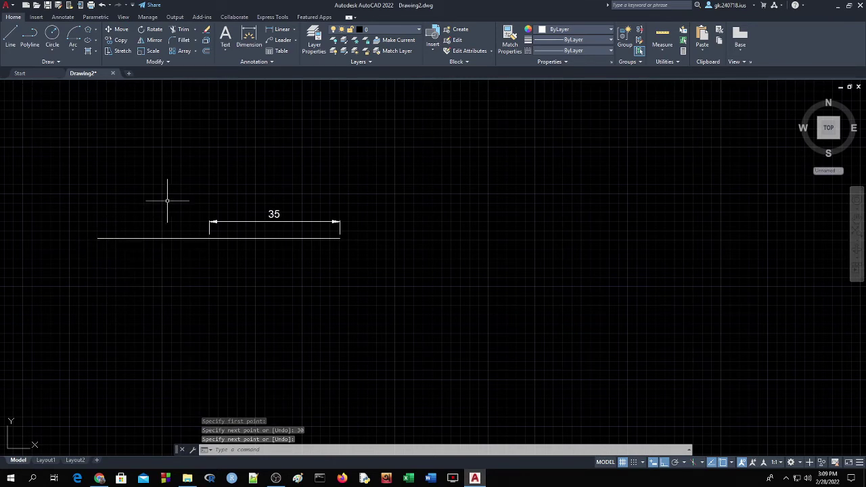
Step: Add a 30 linear dimension beneath the new left segment
left_click(280, 31)
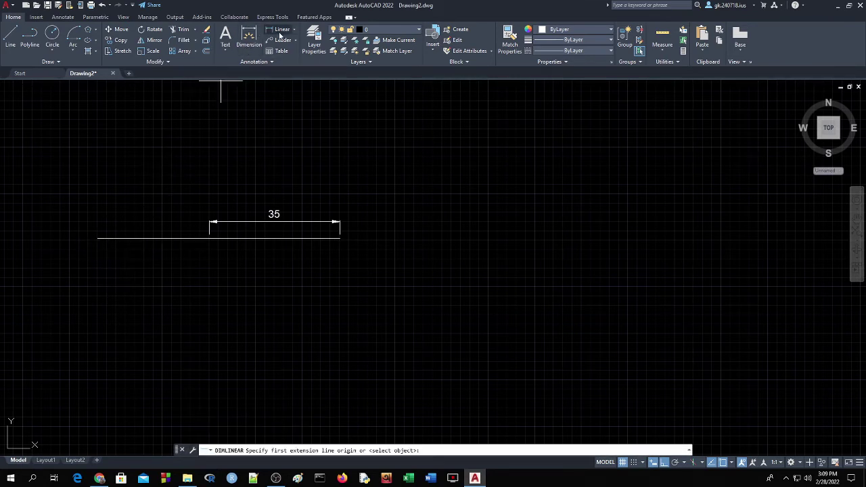
left_click(97, 238)
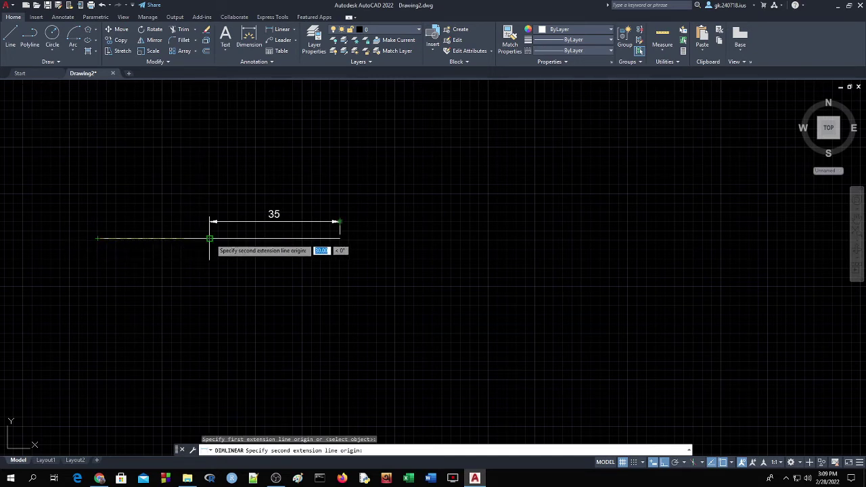
left_click(209, 238)
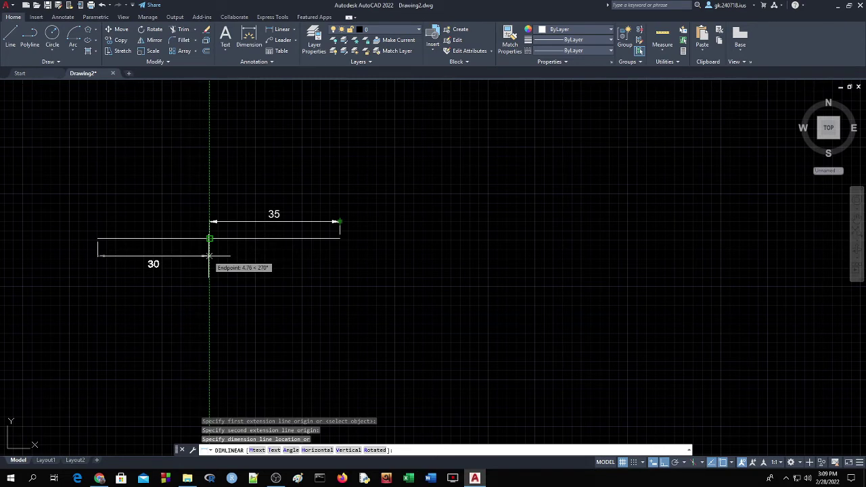
left_click(209, 256)
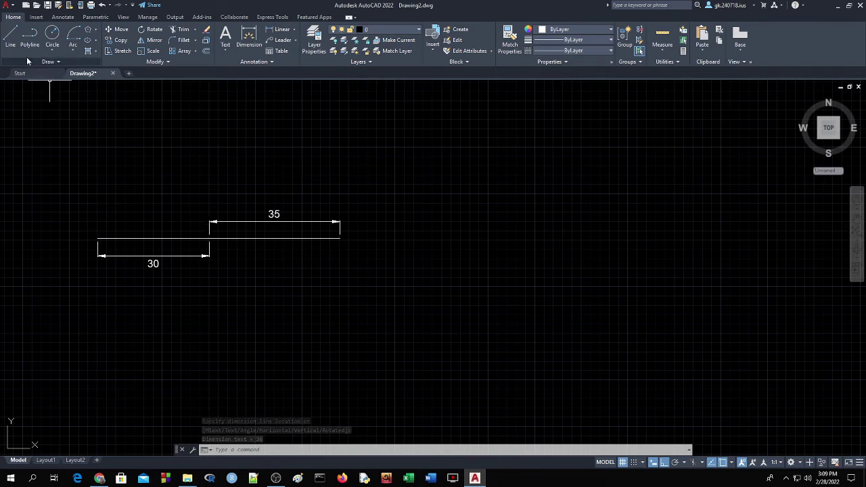
left_click(11, 37)
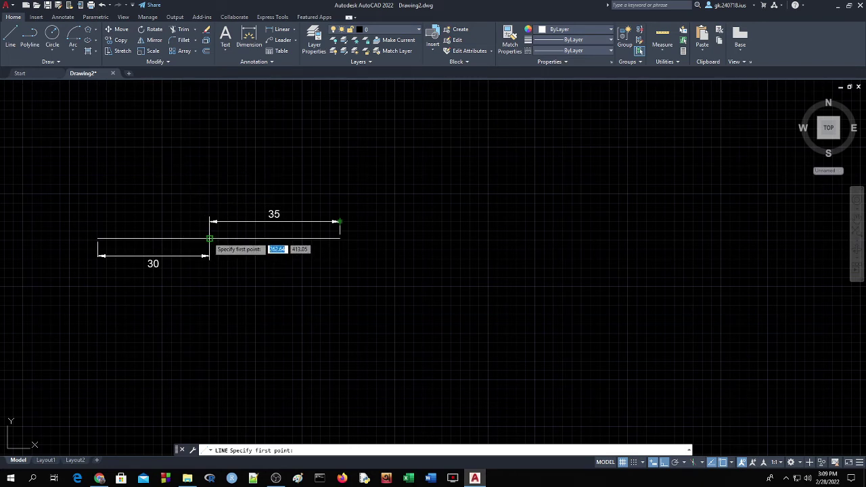
Step: Draw a 45-unit line at 120° from the junction of the 30 and 35 lines
left_click(210, 238)
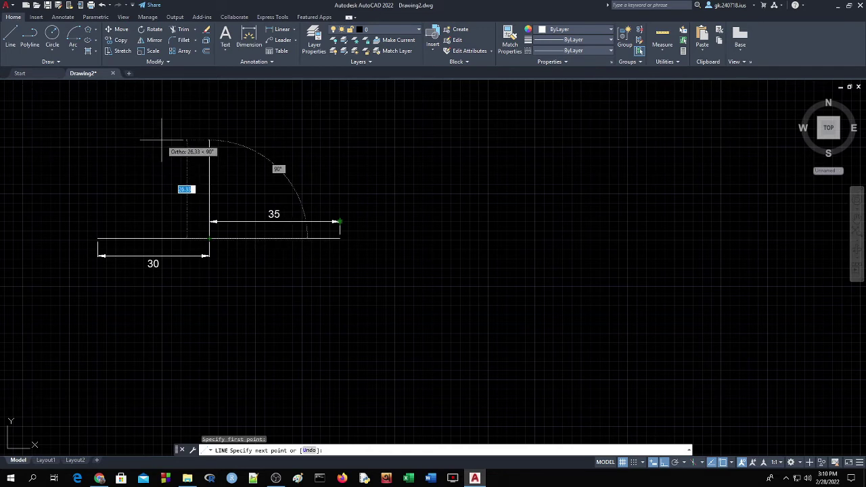
type("45")
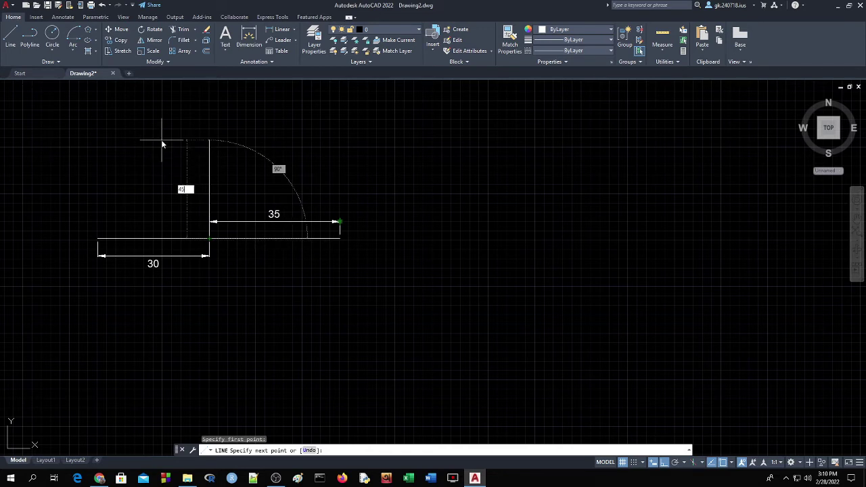
key("Tab")
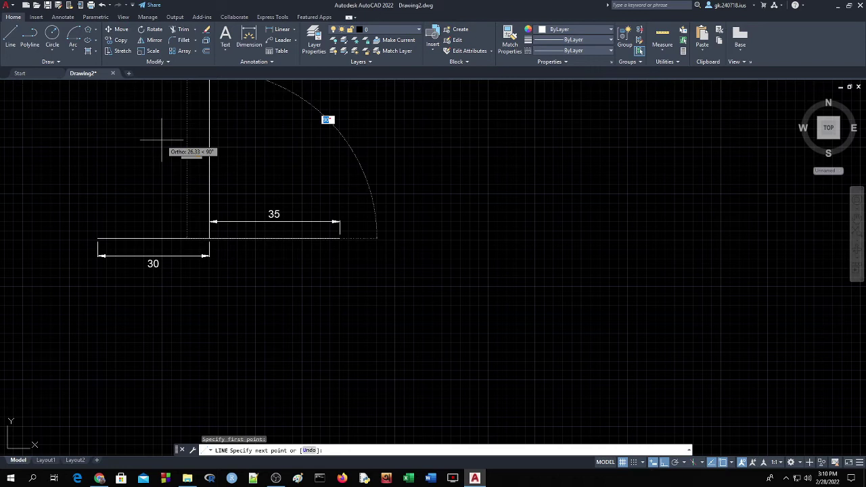
type("45")
key("Tab")
type("120")
key("Return")
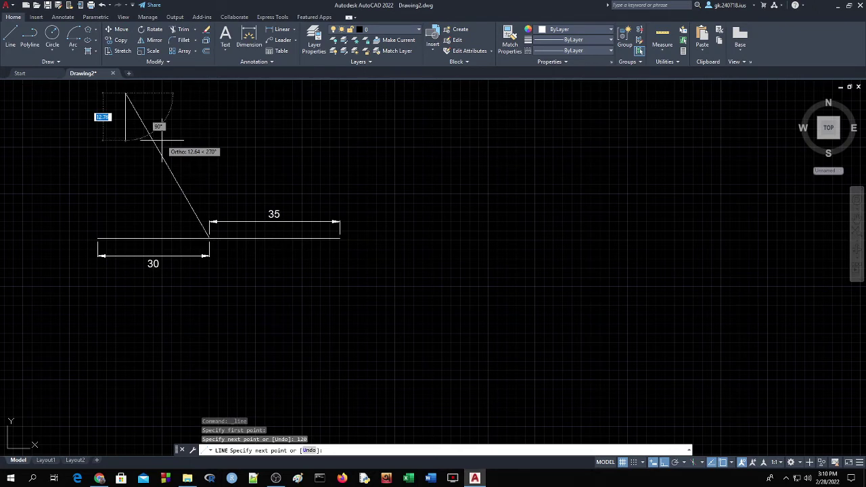
key("Return")
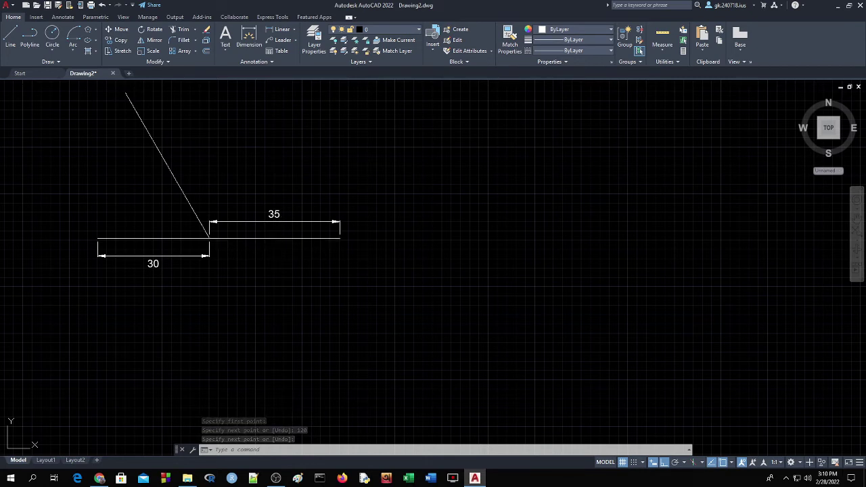
left_click(231, 238)
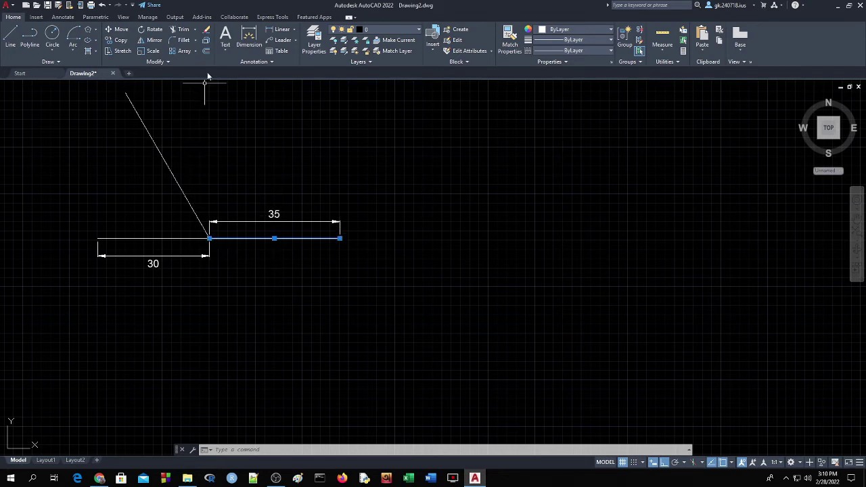
Step: Abandon a linear dimension across the slanted line's endpoints and show the dimension type list
left_click(281, 32)
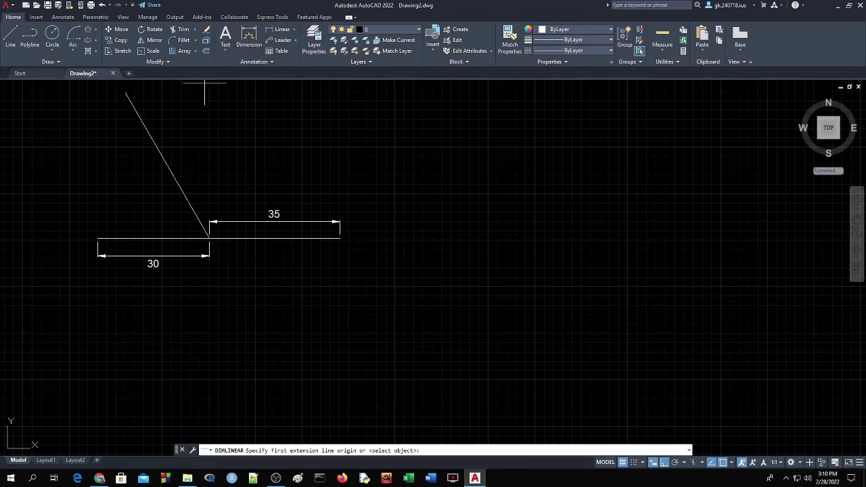
left_click(126, 94)
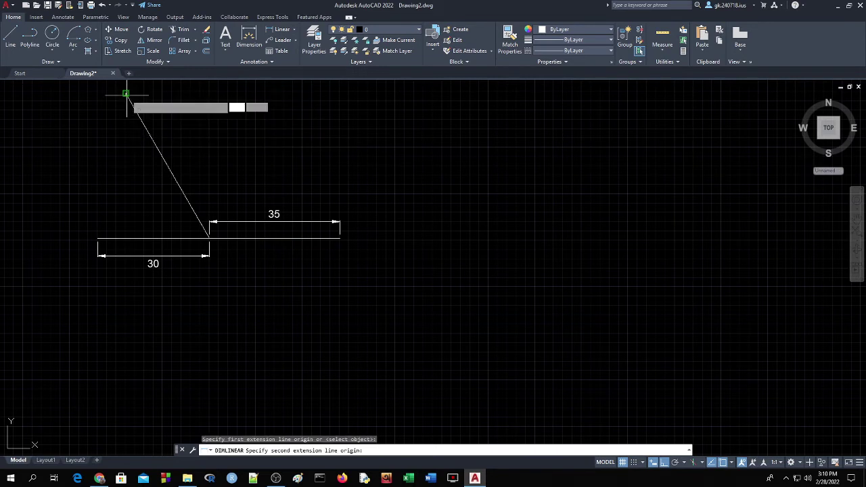
left_click(210, 238)
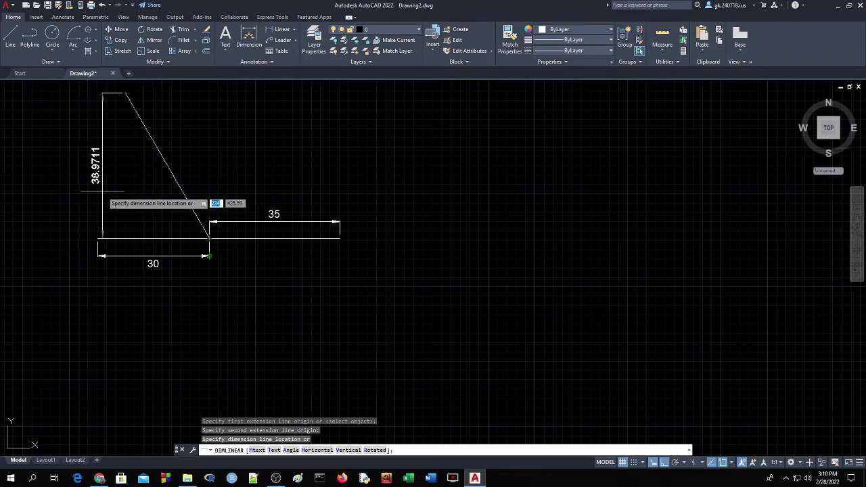
left_click(298, 33)
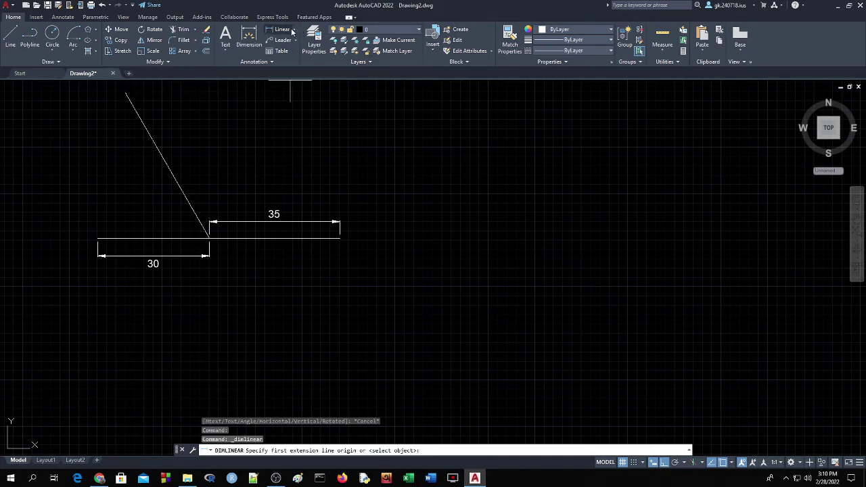
left_click(296, 31)
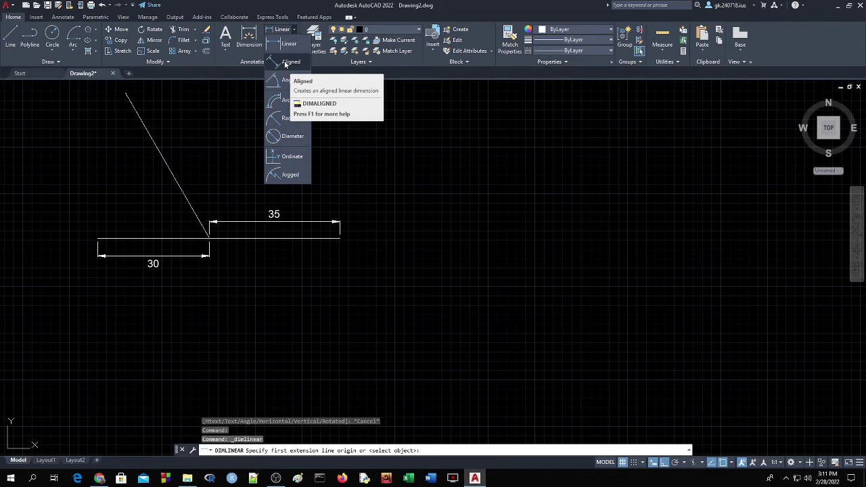
Step: Add an aligned dimension reading 45 parallel to the slanted line
left_click(285, 62)
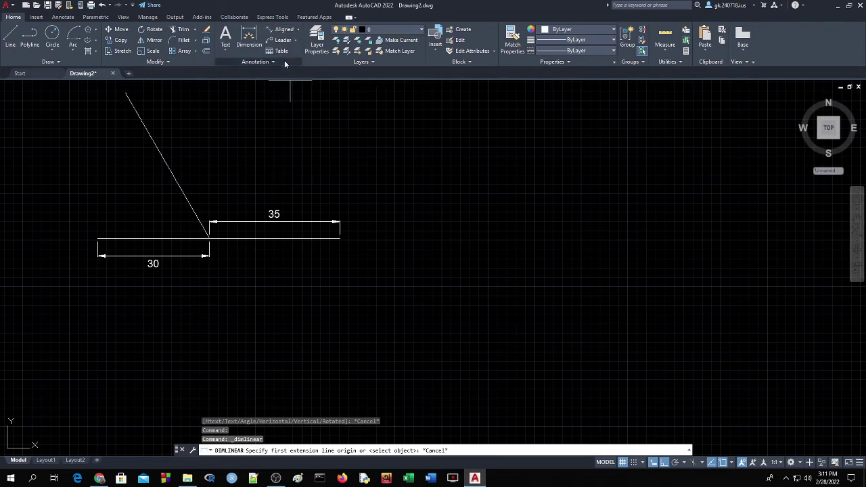
left_click(125, 93)
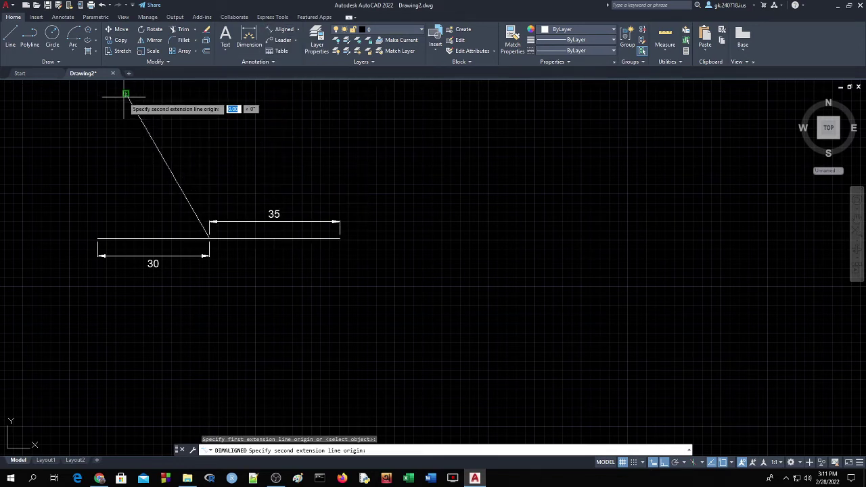
left_click(209, 229)
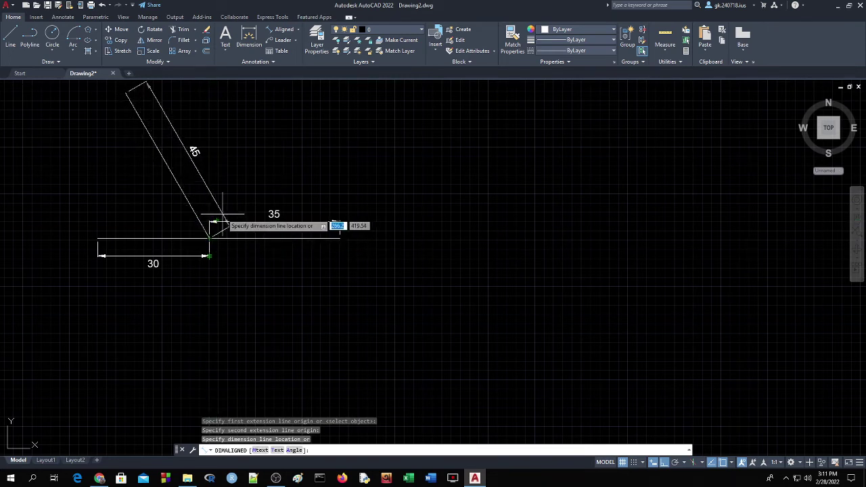
left_click(223, 214)
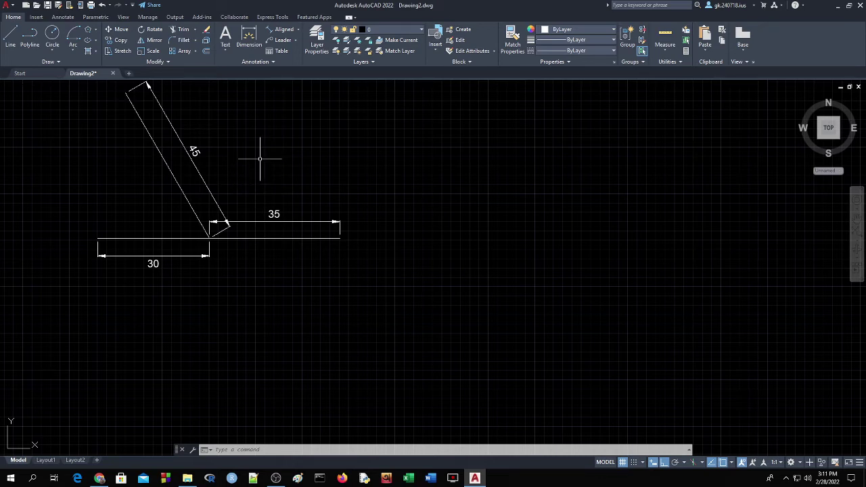
Step: Append ' mm' to the 35, 45 and 30 dimension texts
double_click(274, 213)
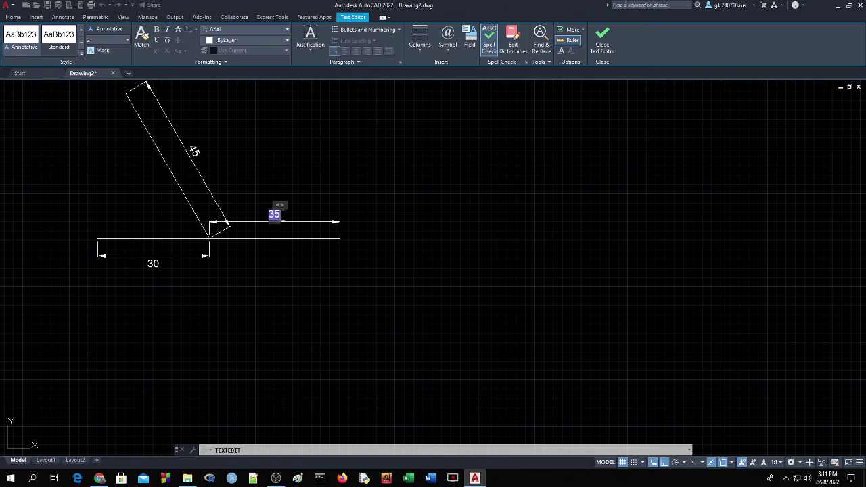
type(" mm")
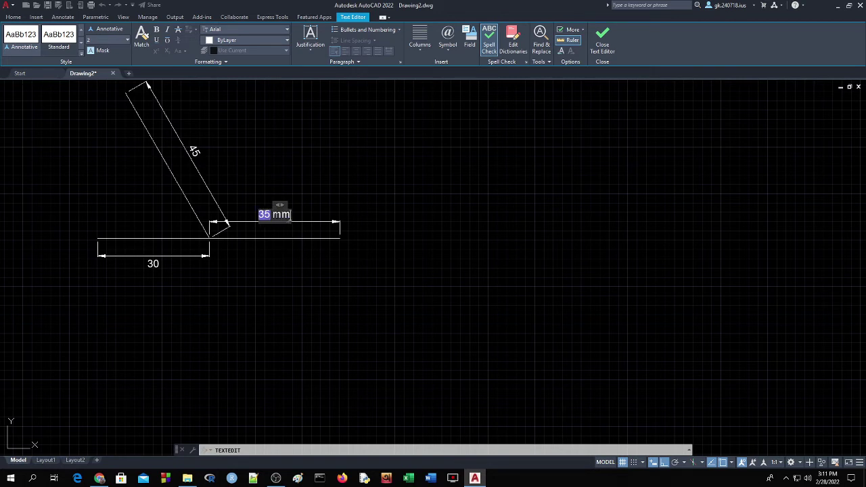
left_click(406, 191)
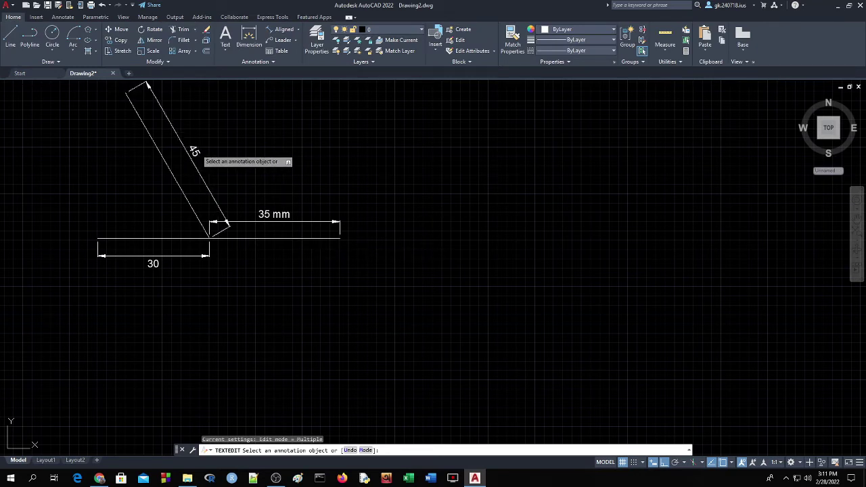
left_click(194, 151)
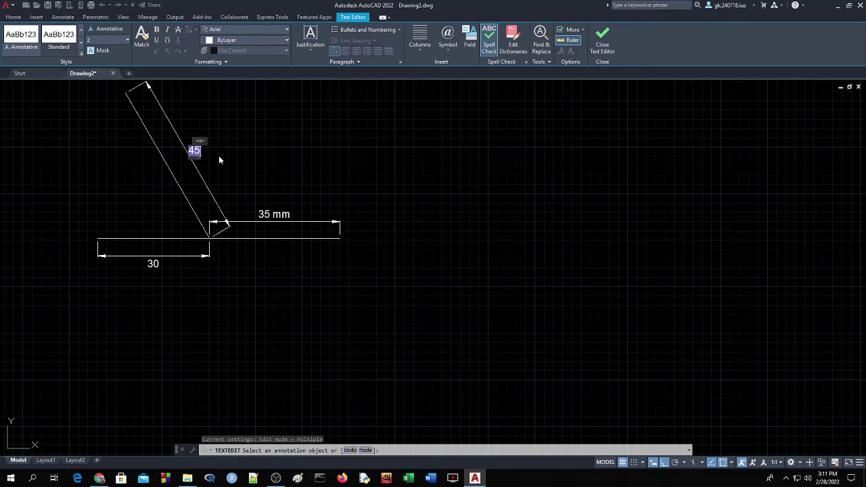
type(" mm")
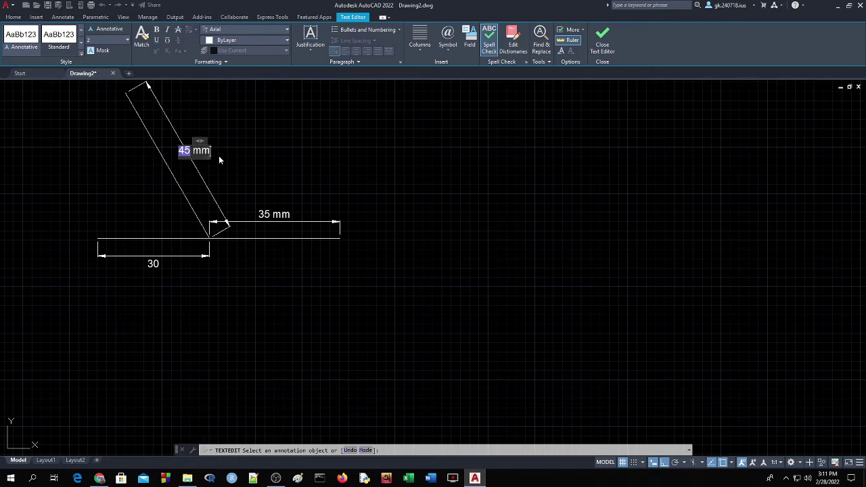
left_click(219, 156)
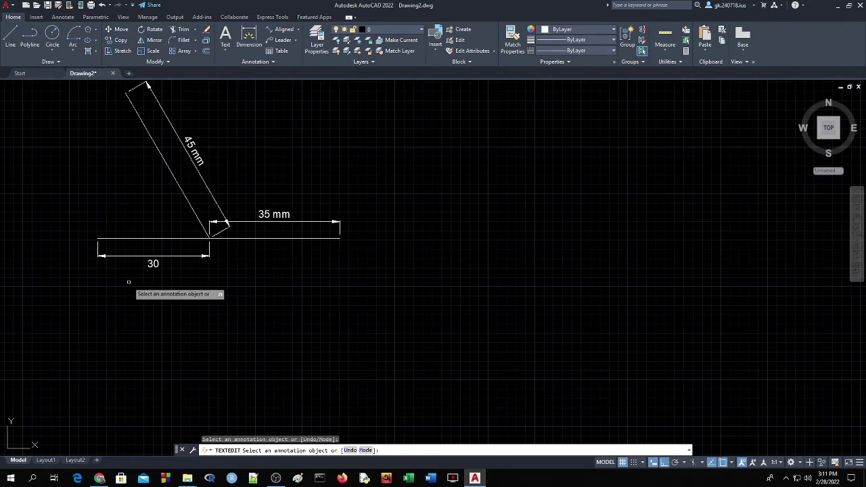
left_click(155, 264)
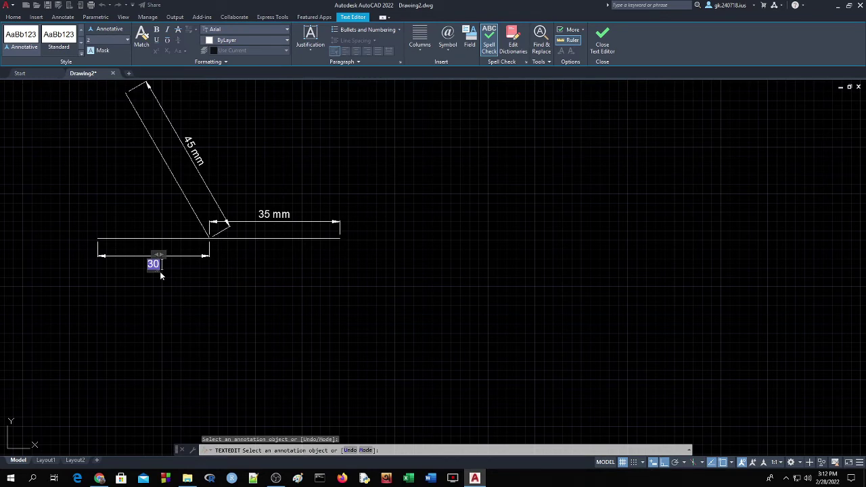
type(" mm")
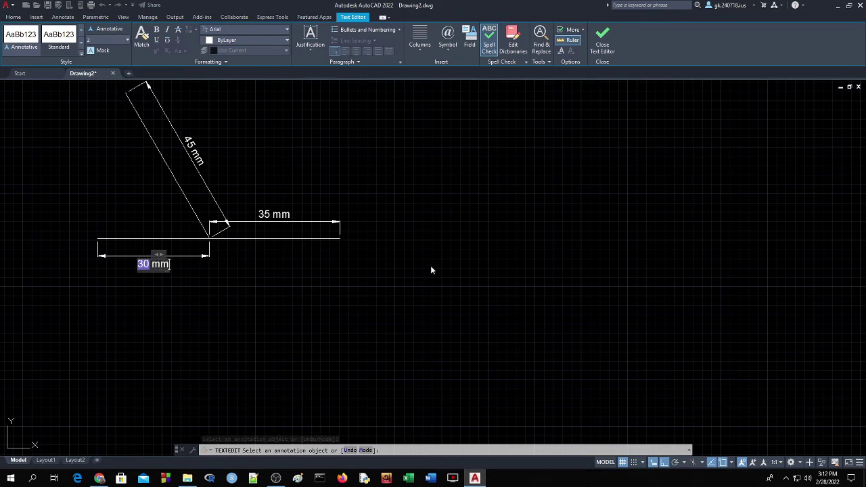
left_click(433, 271)
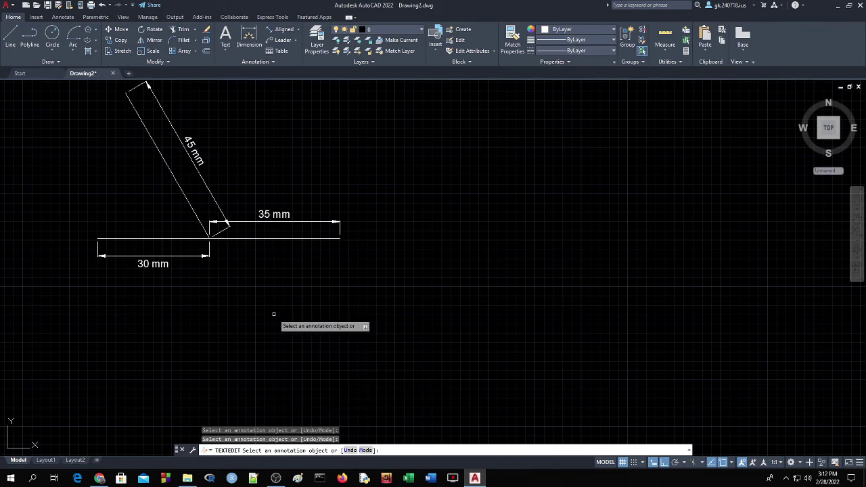
left_click(242, 239)
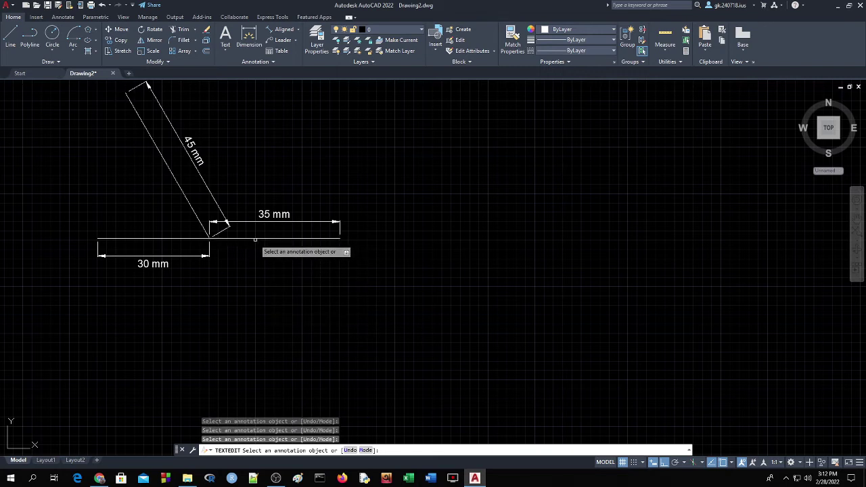
left_click(10, 37)
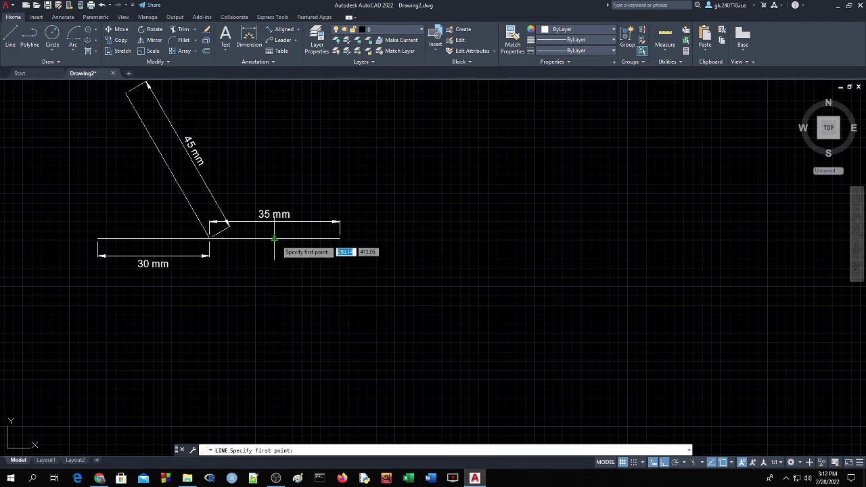
key("Return")
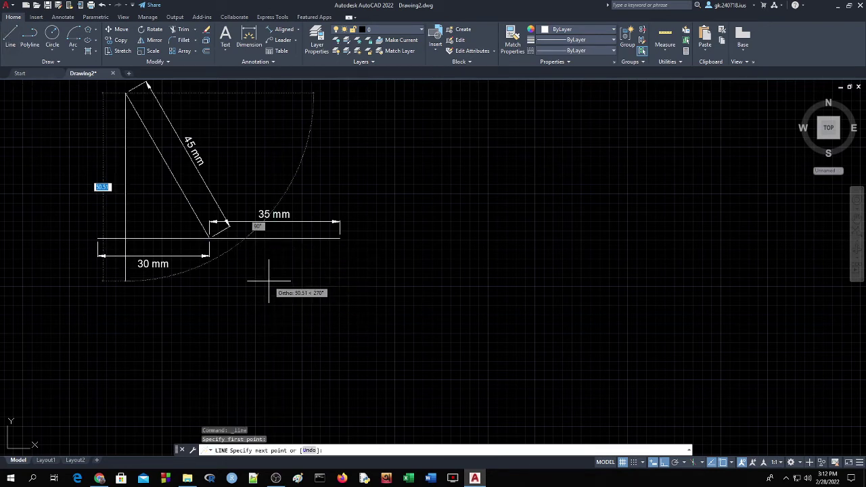
key("ctrl+z")
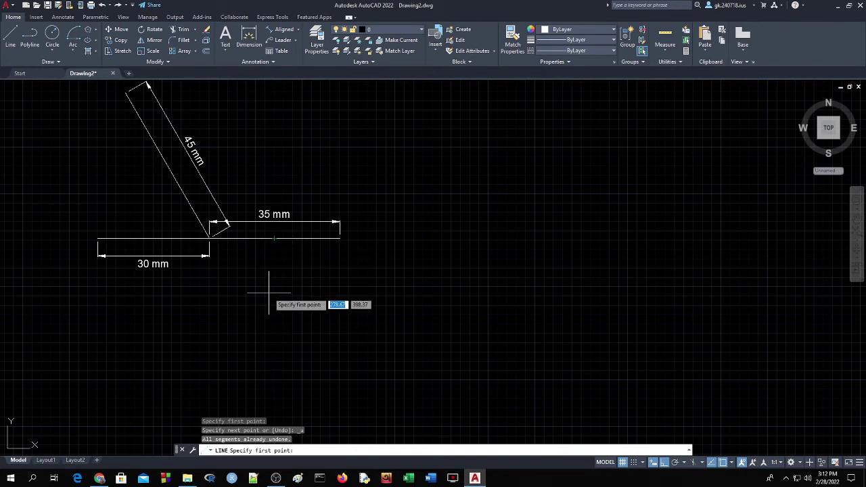
key("Return")
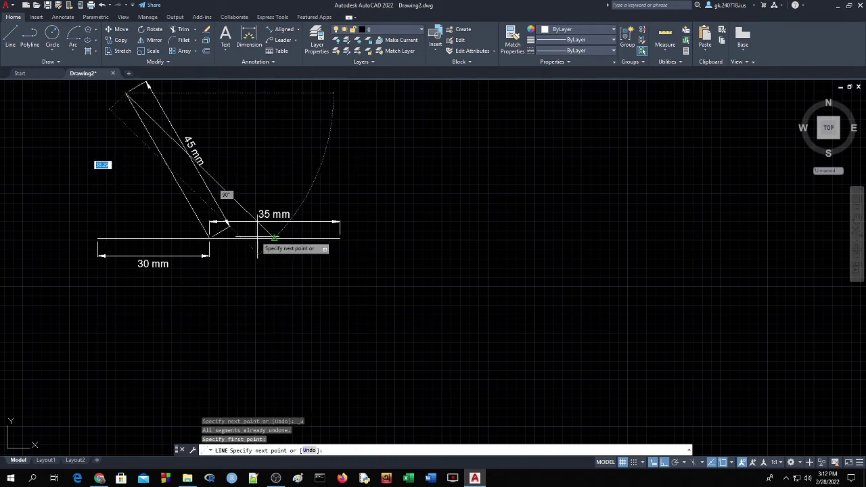
key("Return")
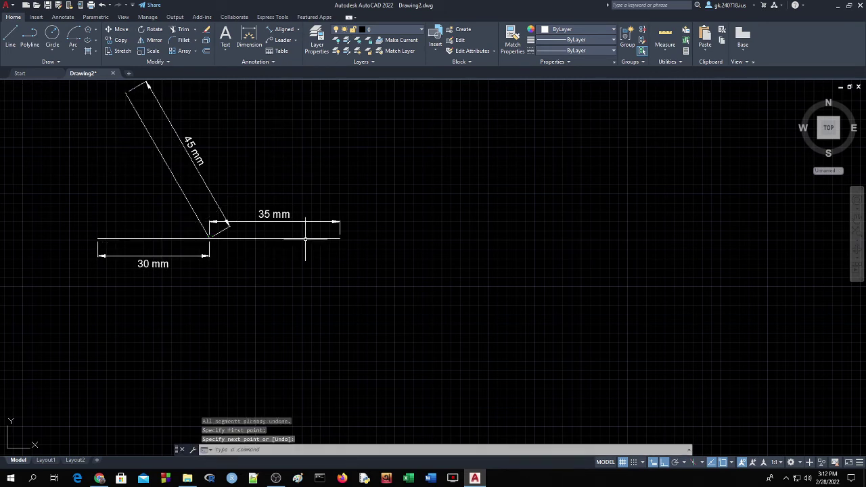
left_click(564, 31)
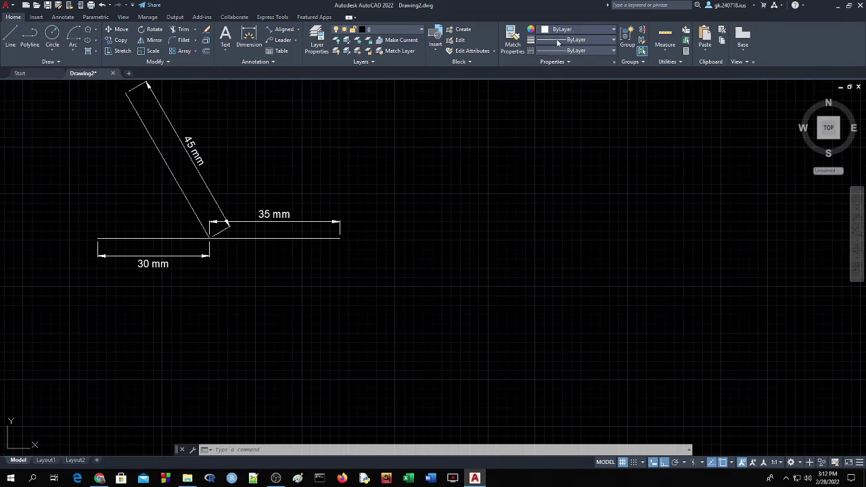
Step: Colour the 35 mm line yellow 248,215,49 and start a new LINE command
left_click(281, 238)
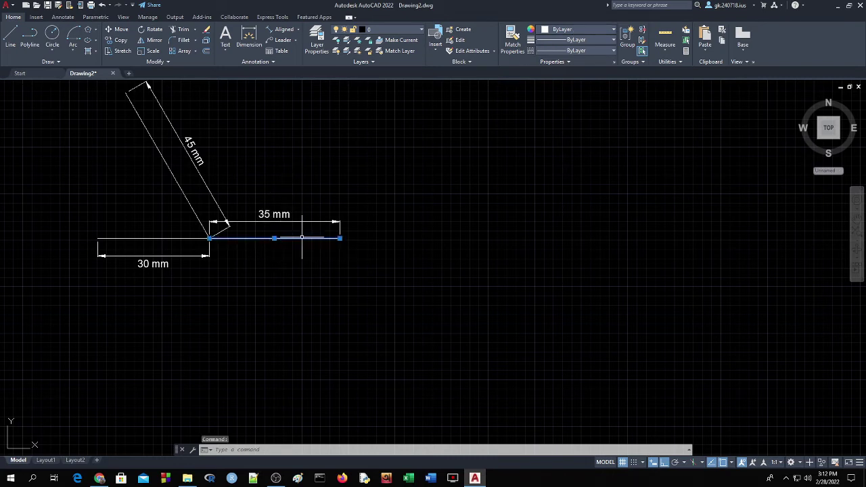
left_click(563, 33)
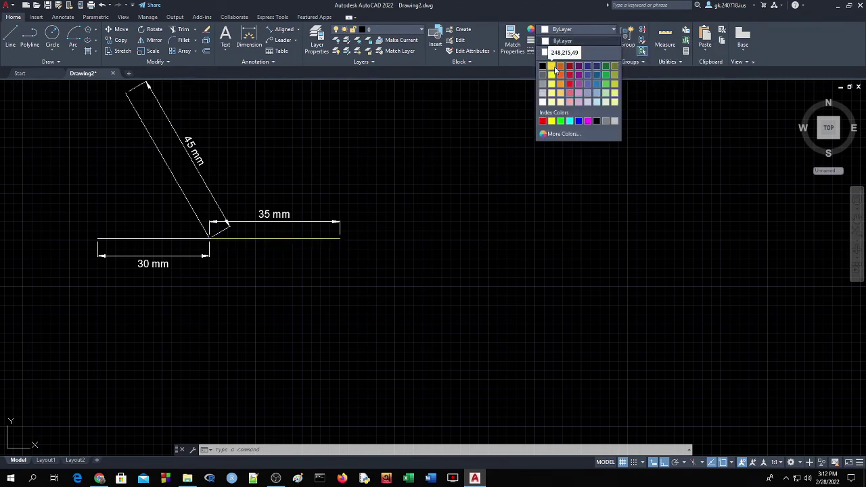
left_click(555, 70)
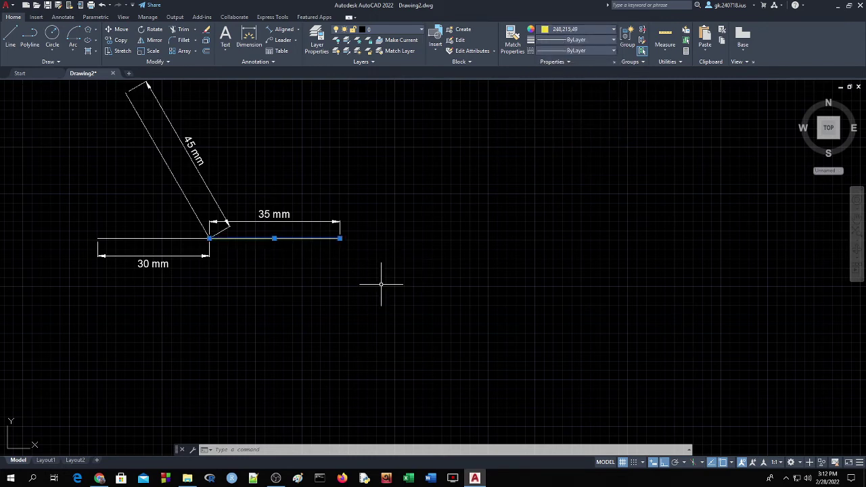
type("l")
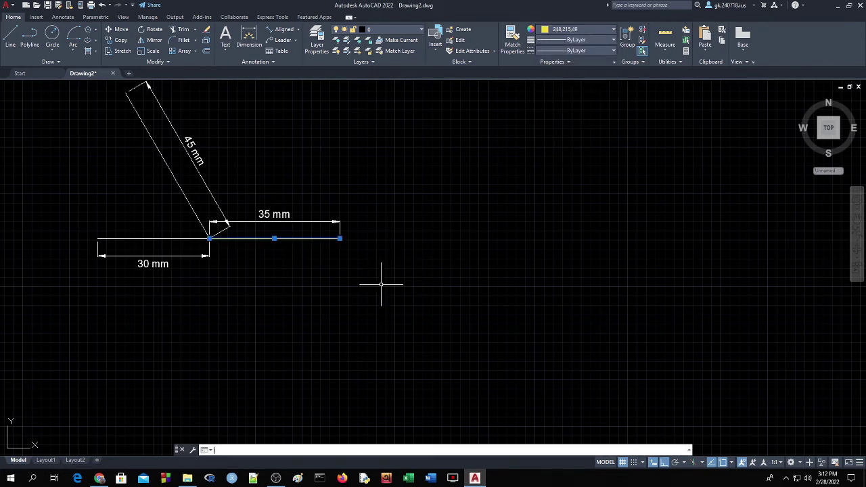
key("Return")
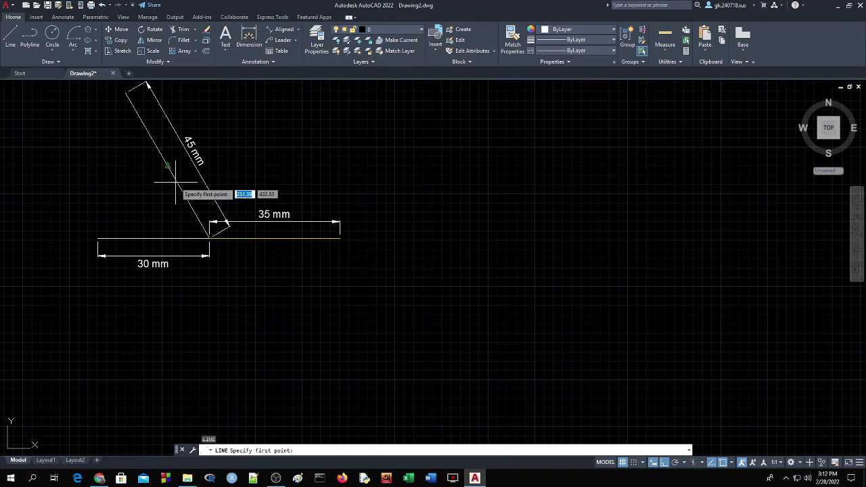
left_click(168, 167)
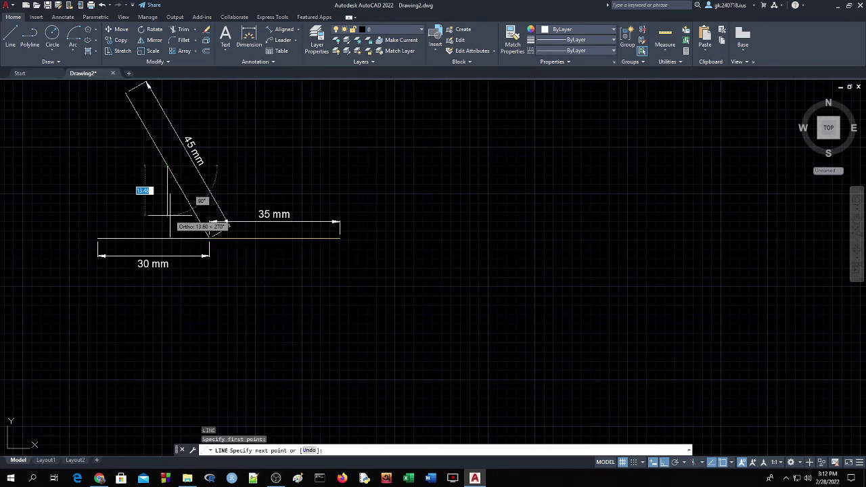
key("ctrl+z")
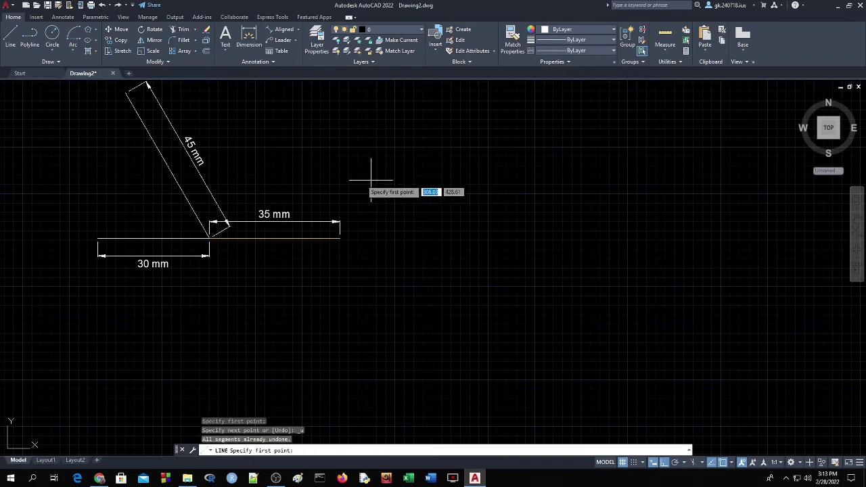
left_click(557, 31)
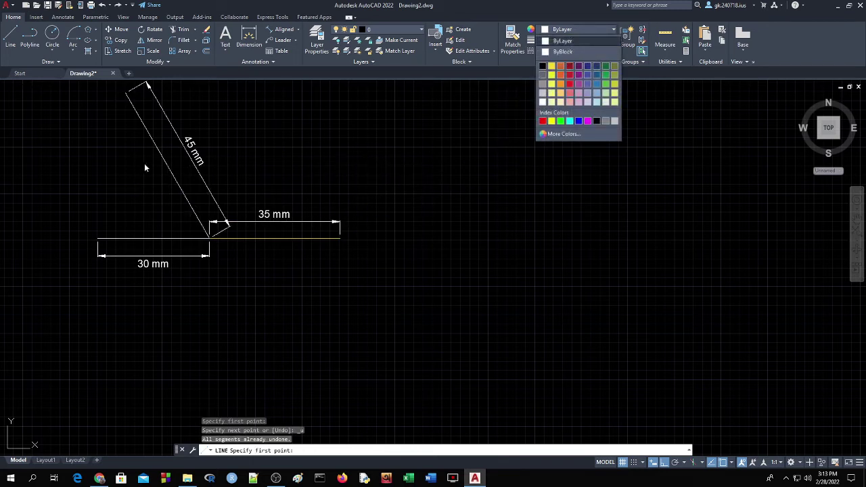
left_click(173, 165)
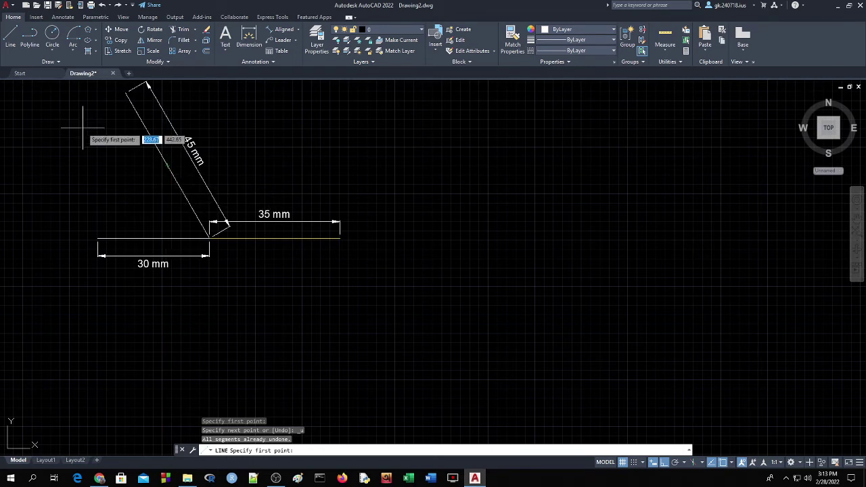
left_click(125, 95)
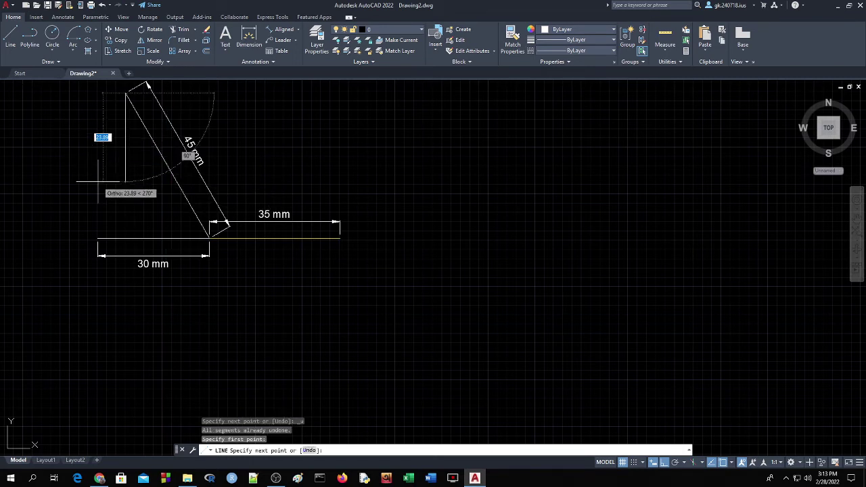
left_click(88, 160)
left_click(363, 159)
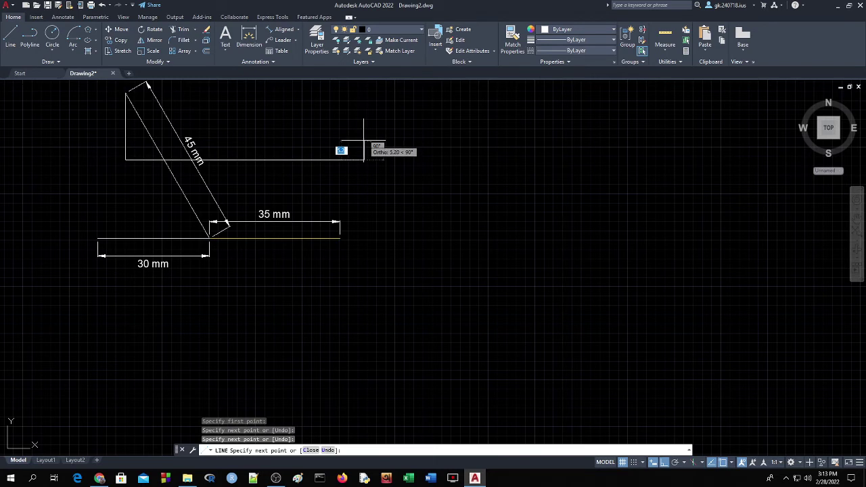
key("Return")
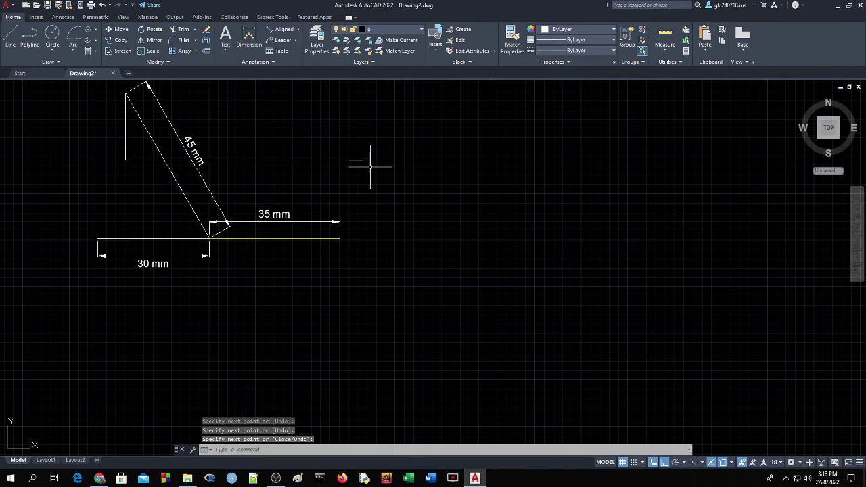
key("ctrl+z")
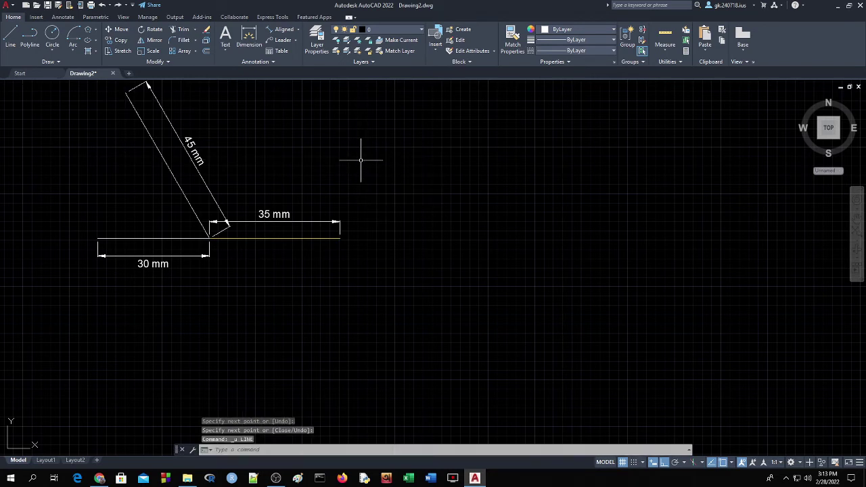
Step: Colour the slanted 45 mm line dark blue 34,52,110
left_click(173, 169)
left_click(568, 31)
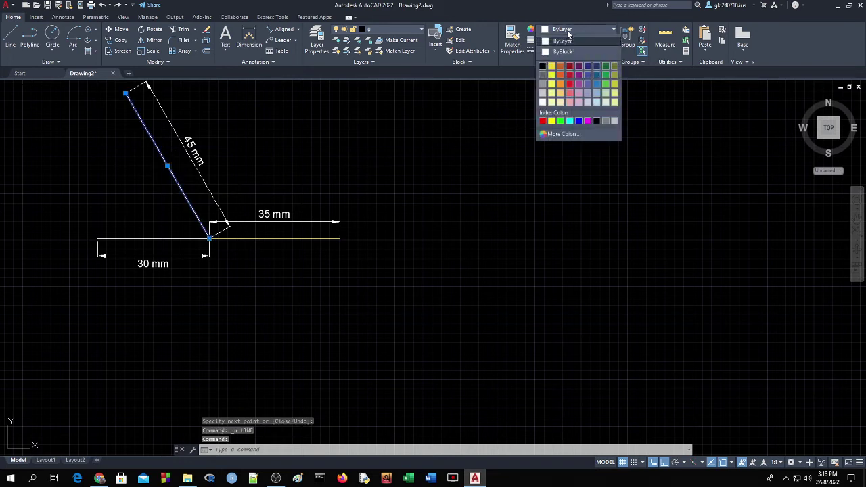
left_click(587, 68)
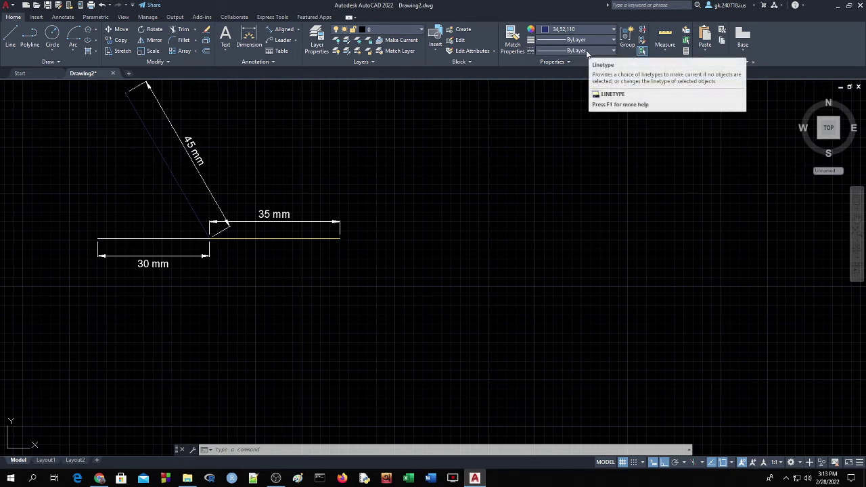
Step: Try a 0.90 mm lineweight on the 45 mm line, then cancel it
left_click(595, 41)
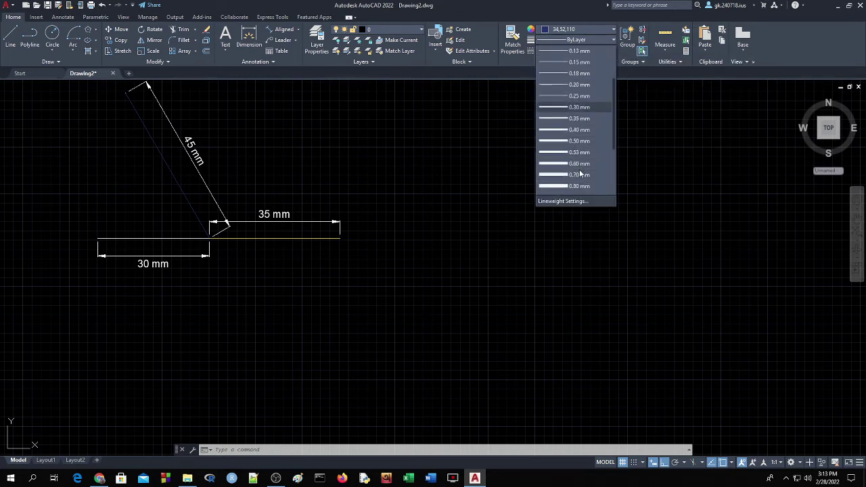
scroll(580, 174, "down", 2)
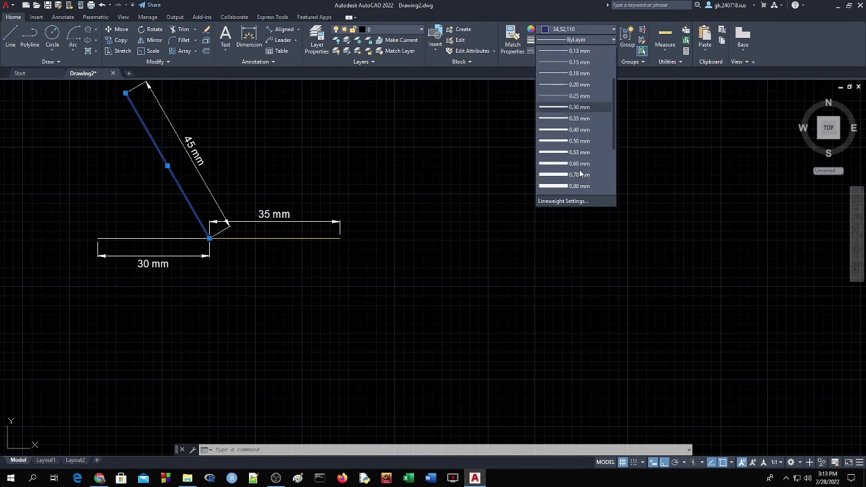
scroll(579, 174, "down", 1)
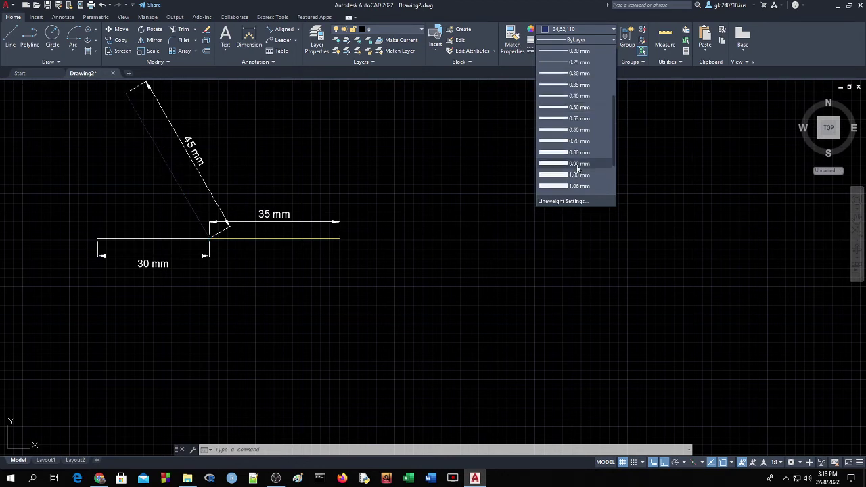
left_click(579, 169)
left_click(176, 190)
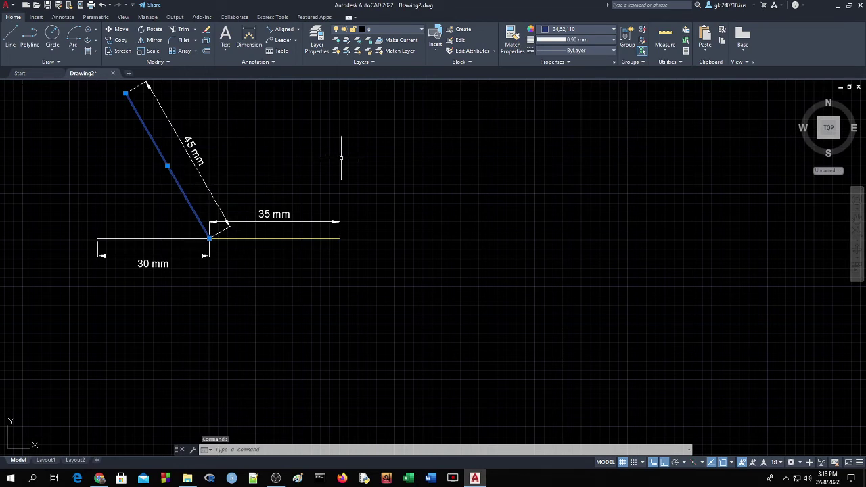
key("Escape")
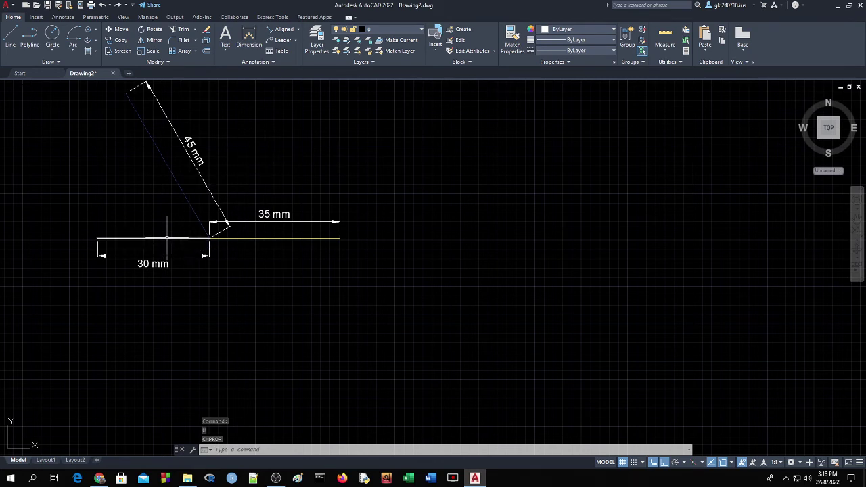
Step: Make the 30 mm line red twice, undoing the change each time
left_click(167, 238)
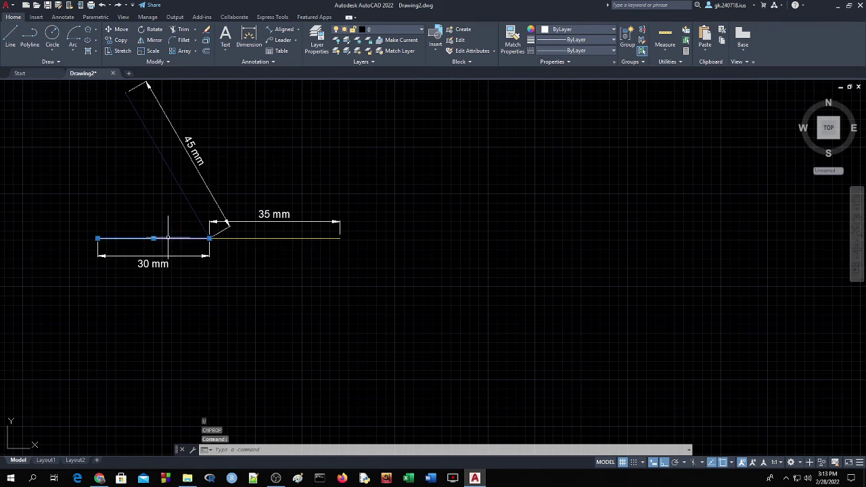
left_click(560, 34)
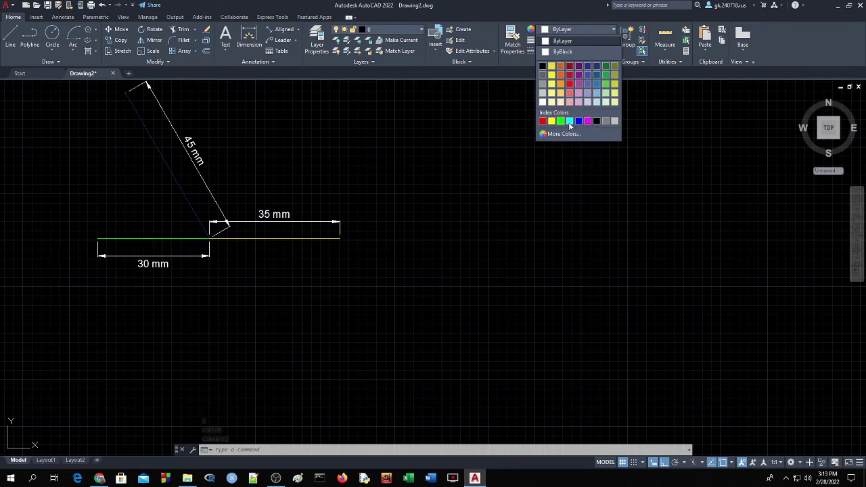
left_click(542, 121)
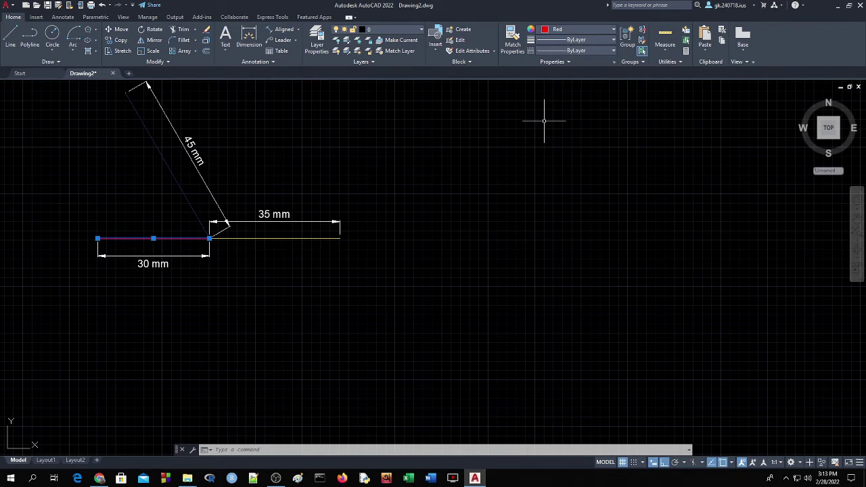
key("ctrl+z")
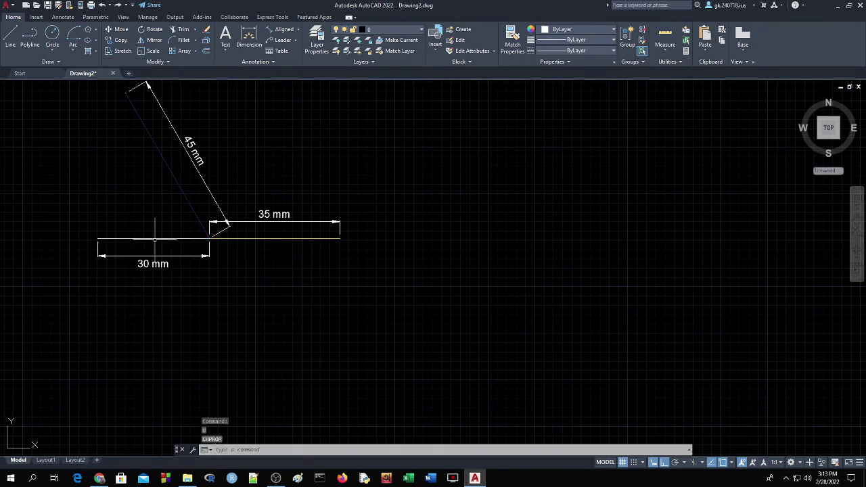
left_click(155, 239)
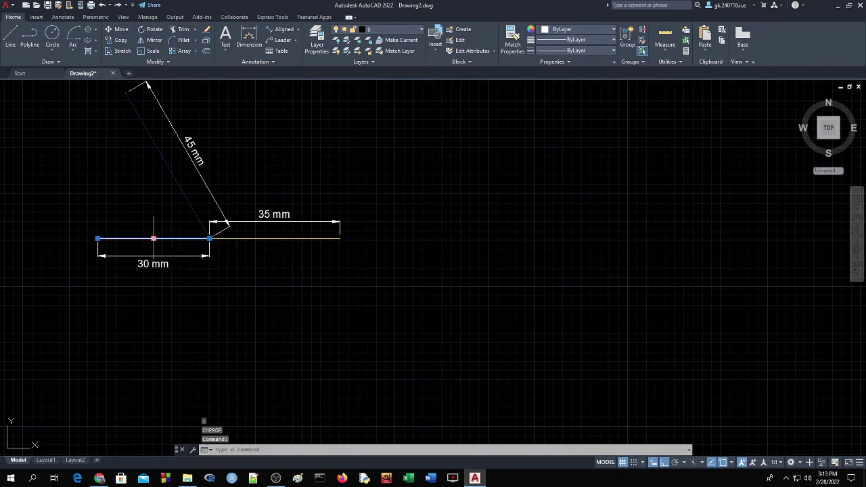
left_click(567, 30)
left_click(542, 121)
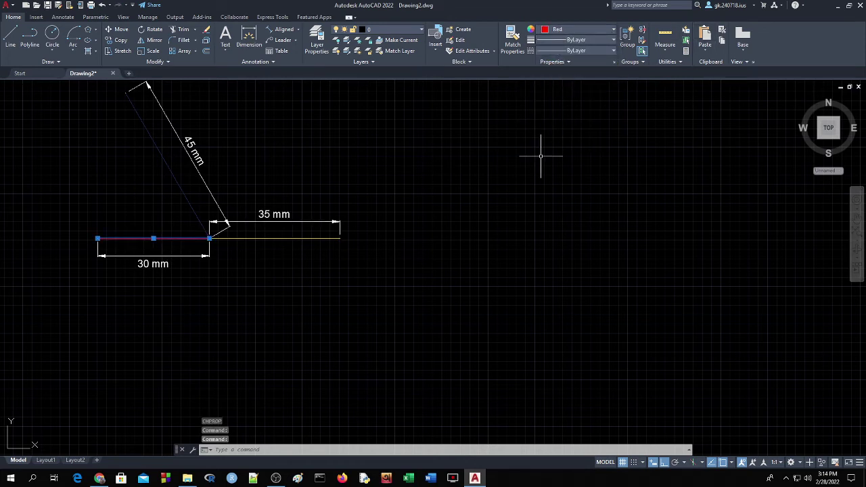
key("ctrl+z")
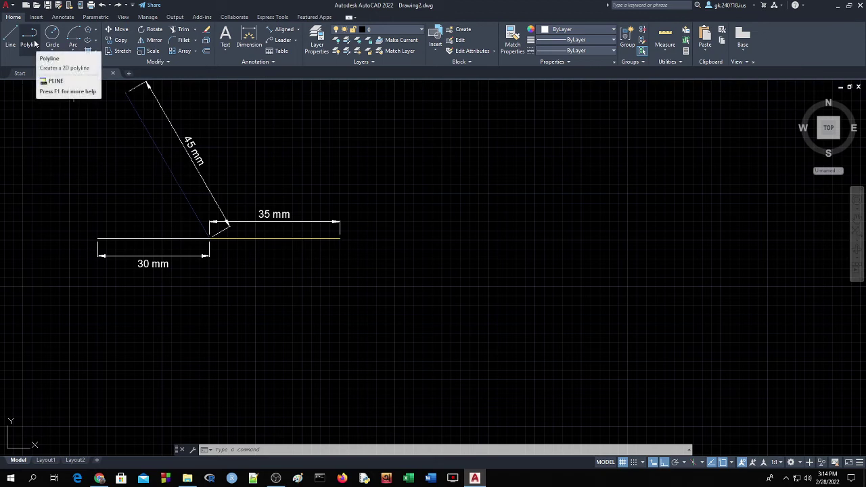
mouse_move(30, 39)
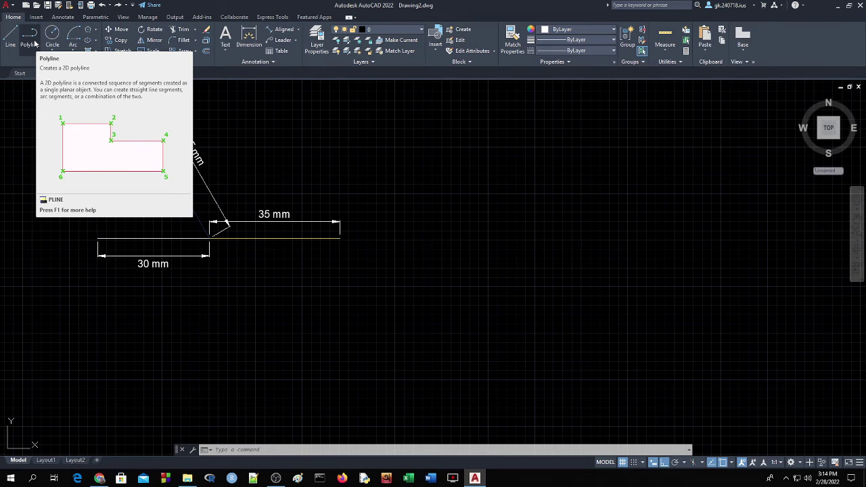
Step: Draw a polyline frame with top, right and bottom edges of the right-hand figure
left_click(30, 40)
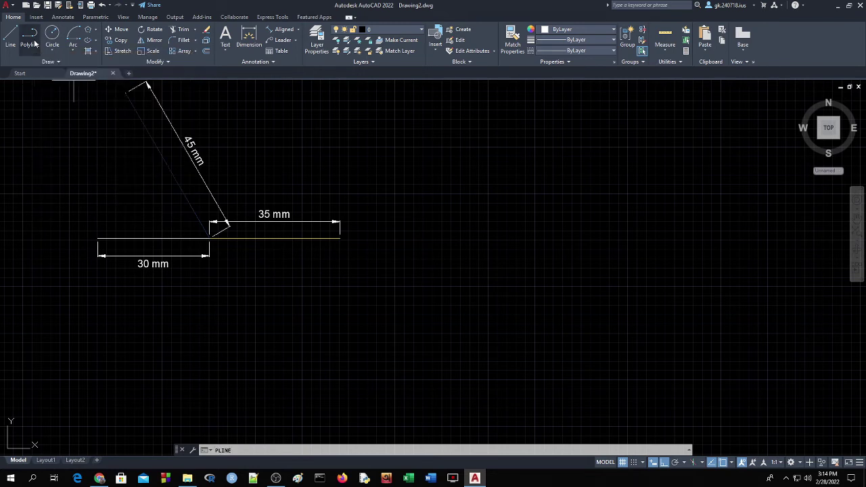
left_click(441, 193)
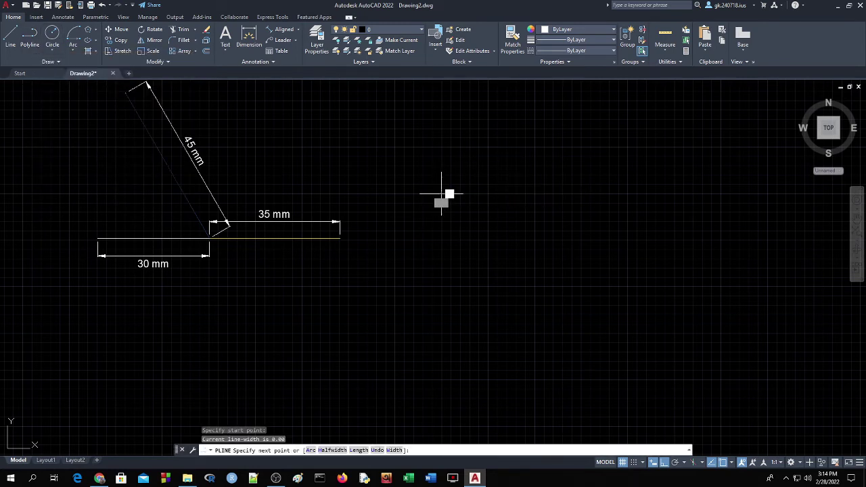
left_click(671, 194)
left_click(672, 342)
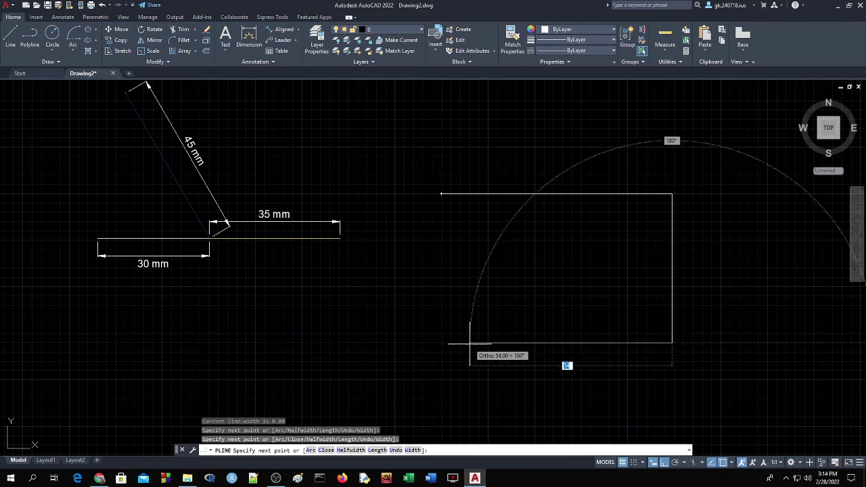
left_click(435, 343)
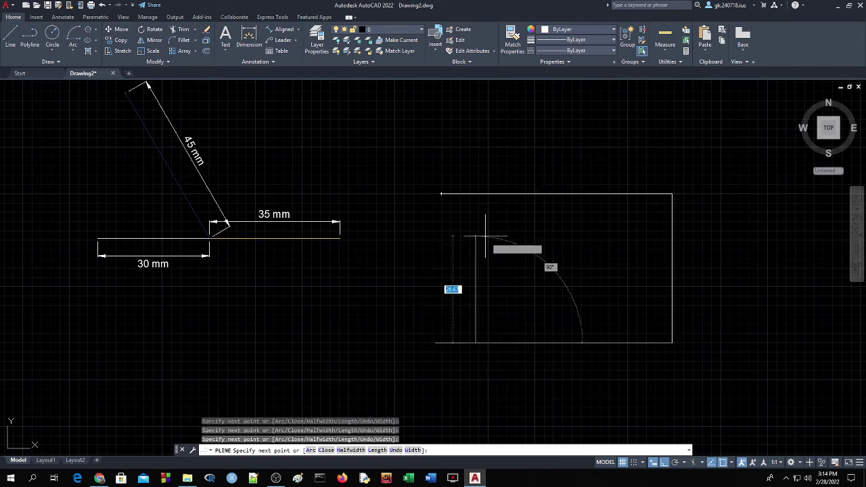
Step: Continue the polyline with the inner four-sided outline and its diagonal, then end it
left_click(521, 244)
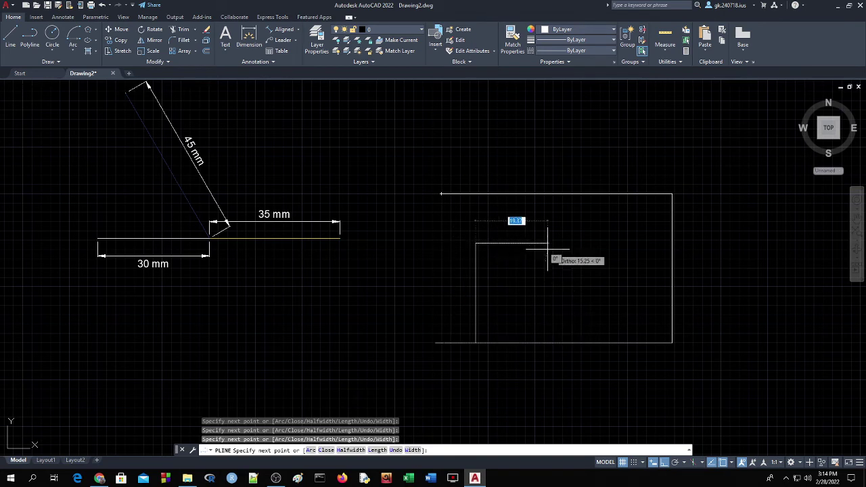
left_click(531, 312)
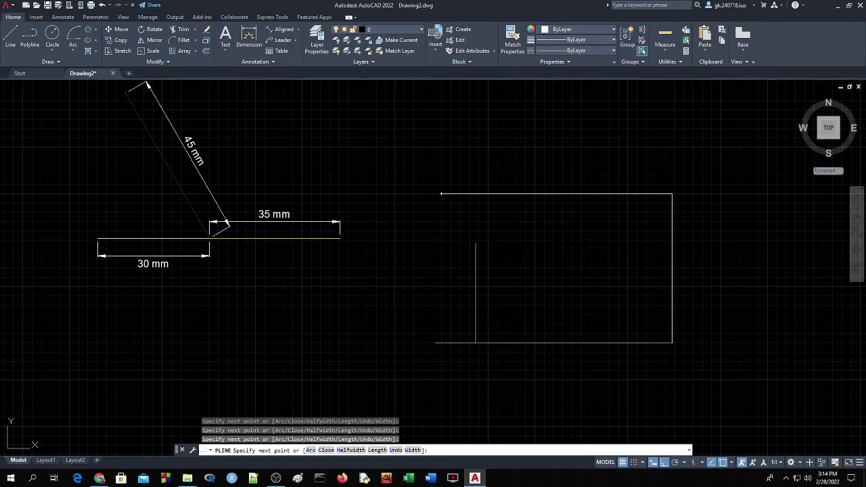
left_click(597, 252)
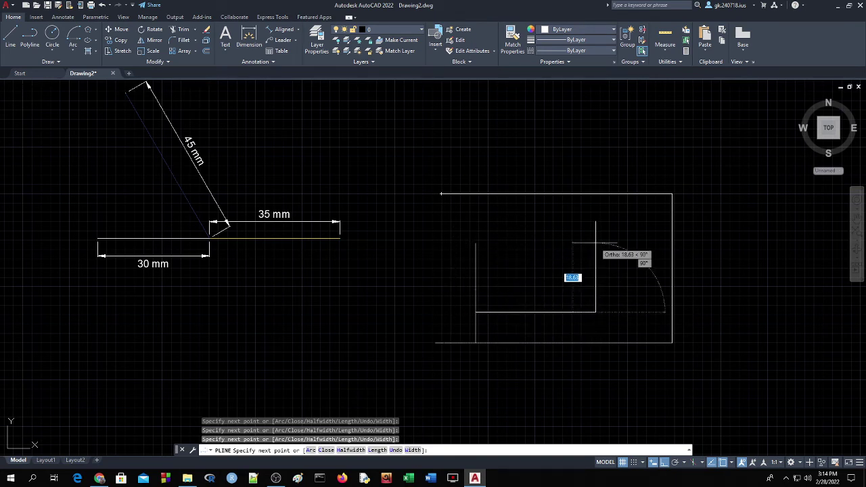
left_click(476, 243)
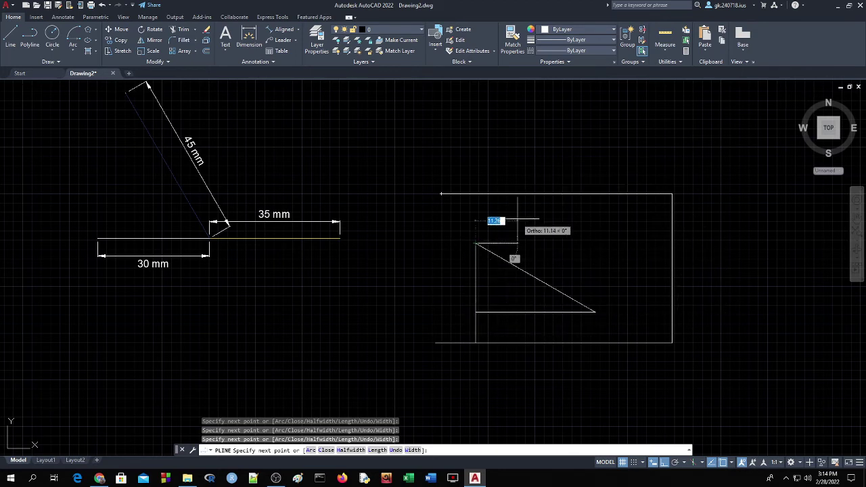
left_click(604, 244)
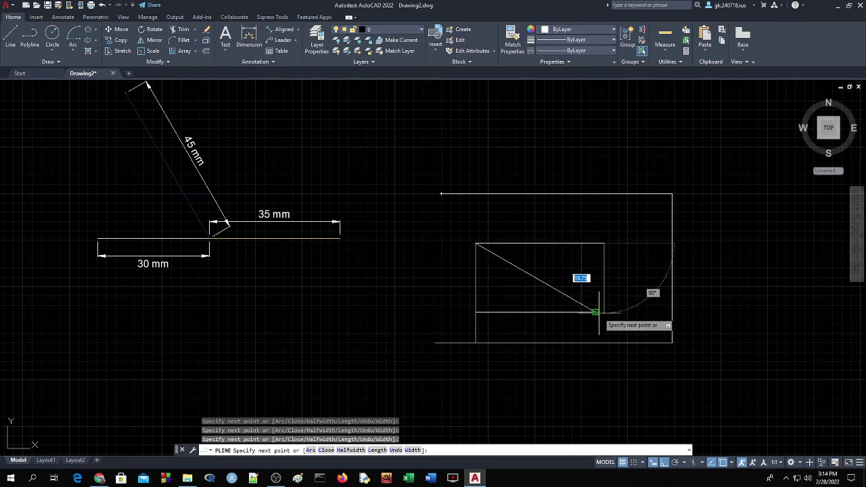
left_click(597, 312)
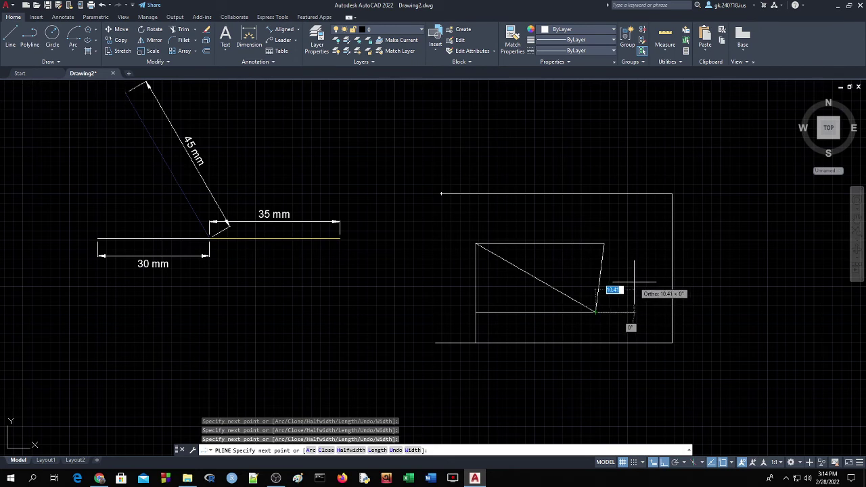
key("Return")
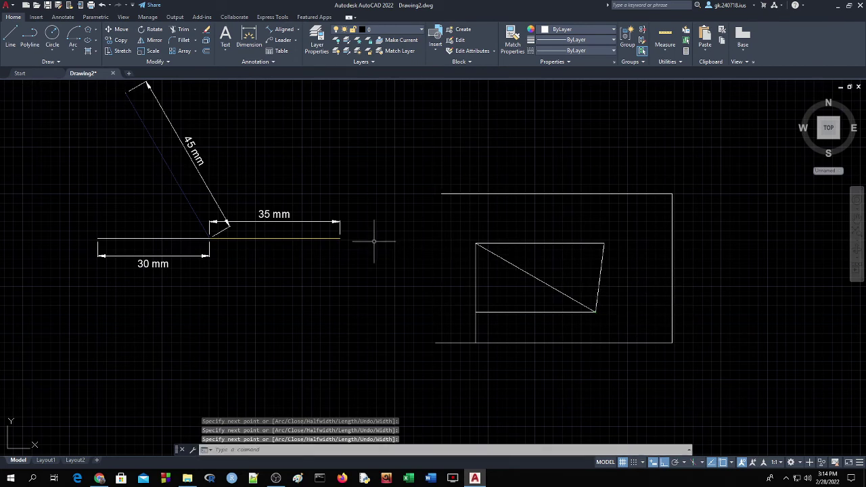
Step: Pick the 35 mm line, the slanted 45 mm line and the right-hand figure's polyline
left_click(275, 238)
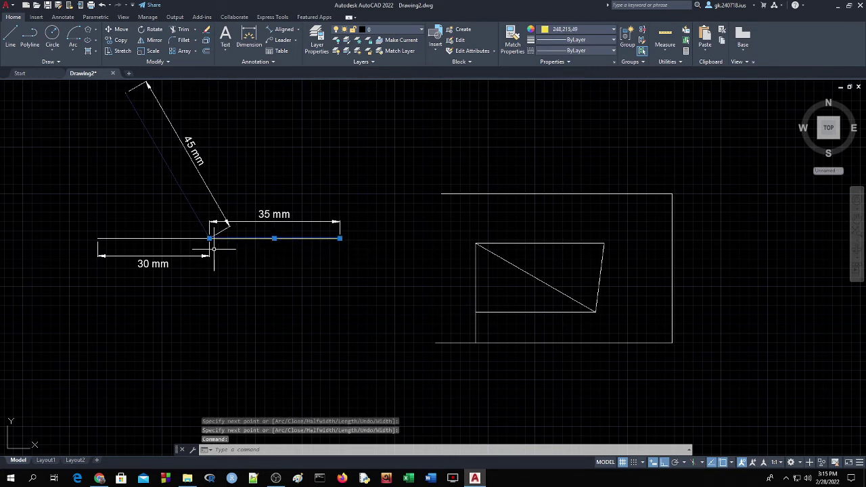
left_click(184, 194)
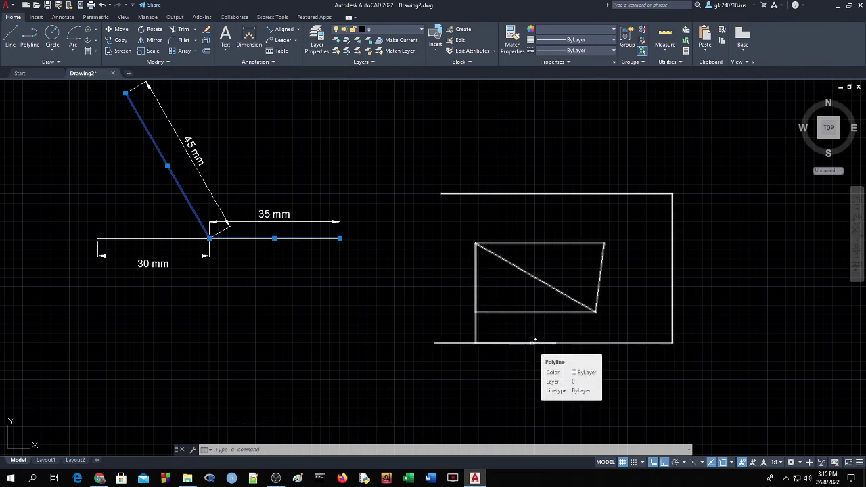
left_click(533, 343)
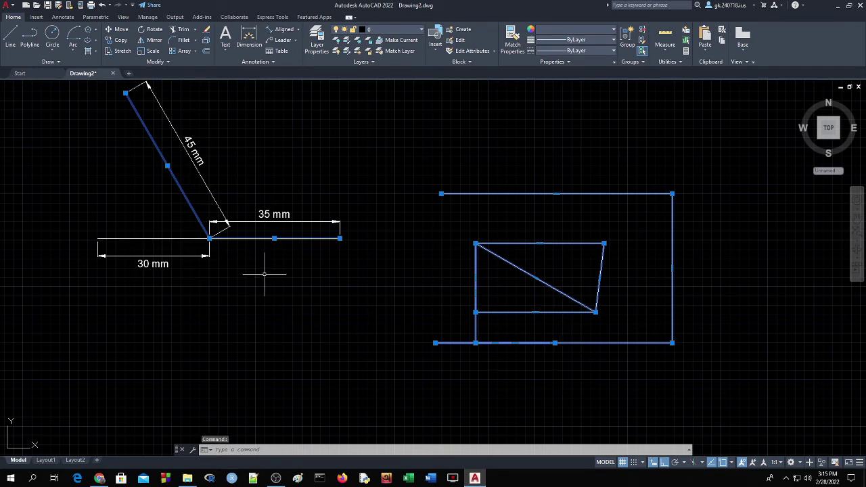
left_click(245, 266)
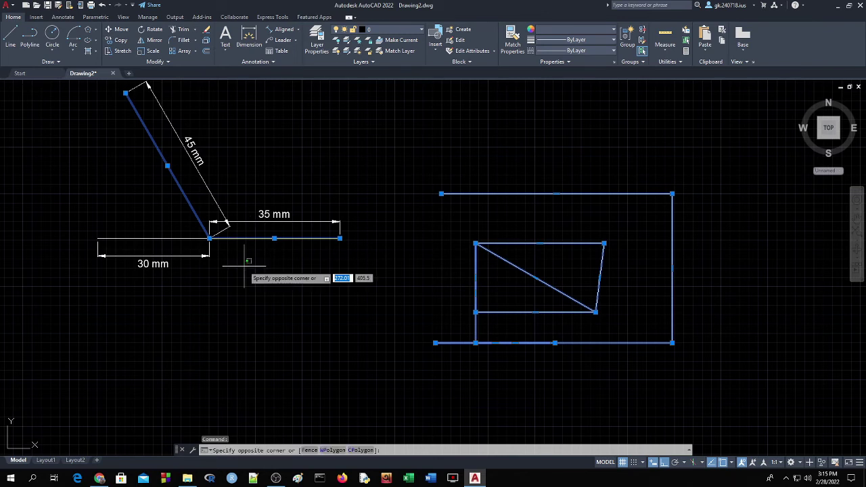
left_click(244, 266)
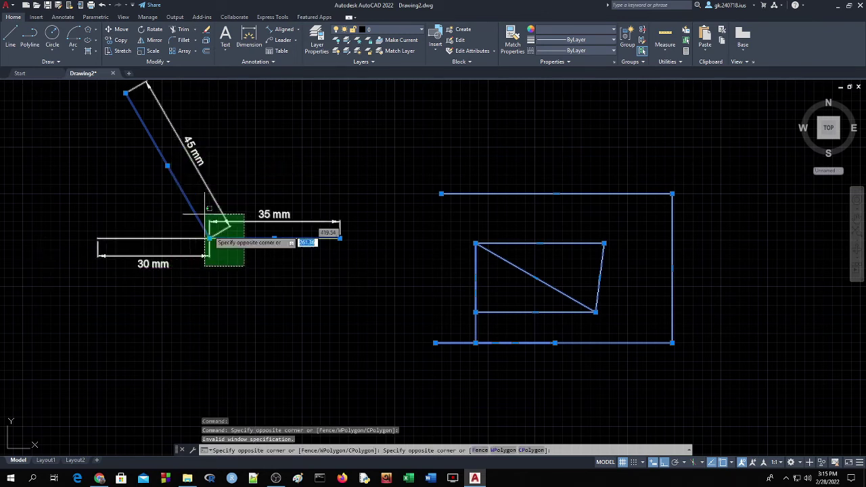
left_click(239, 264)
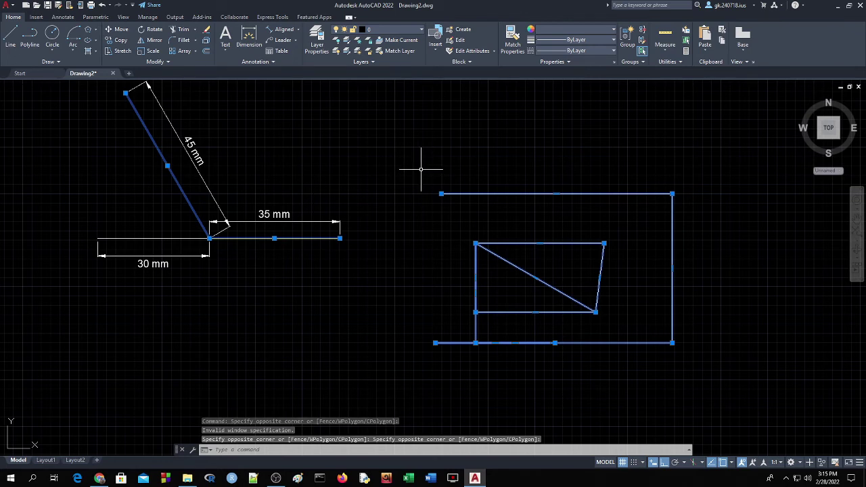
left_click(419, 173)
left_click(374, 175)
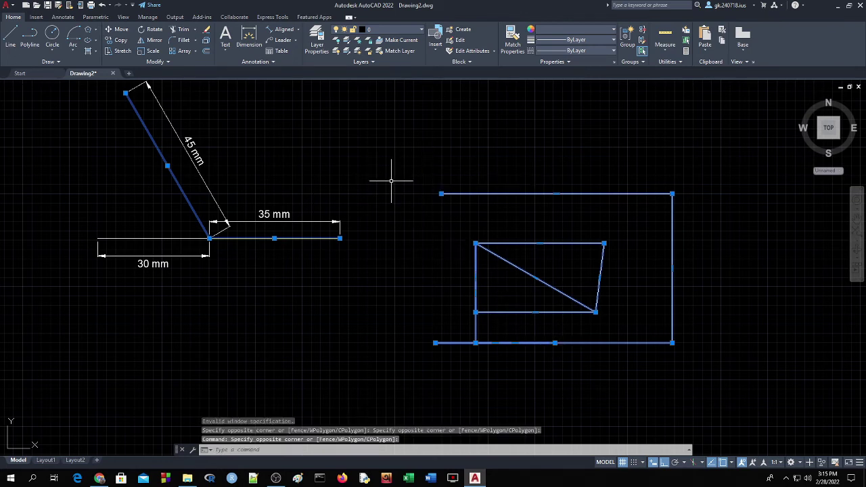
left_click(380, 152)
left_click(719, 367)
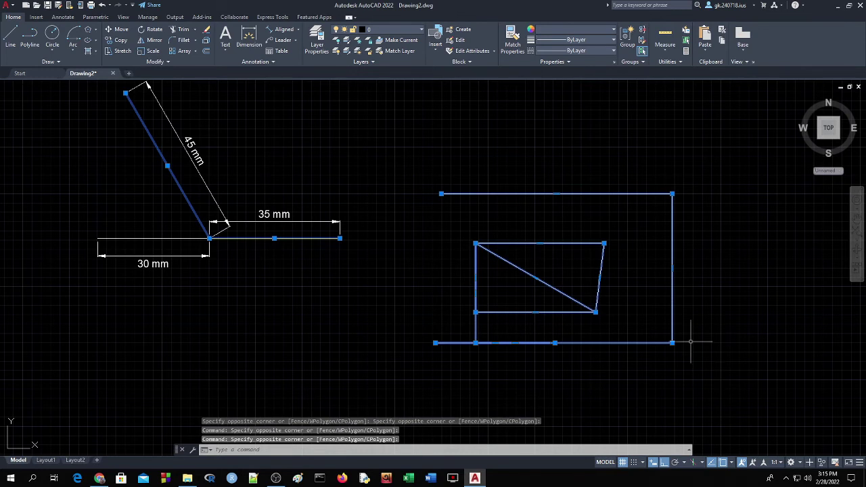
right_click(611, 296)
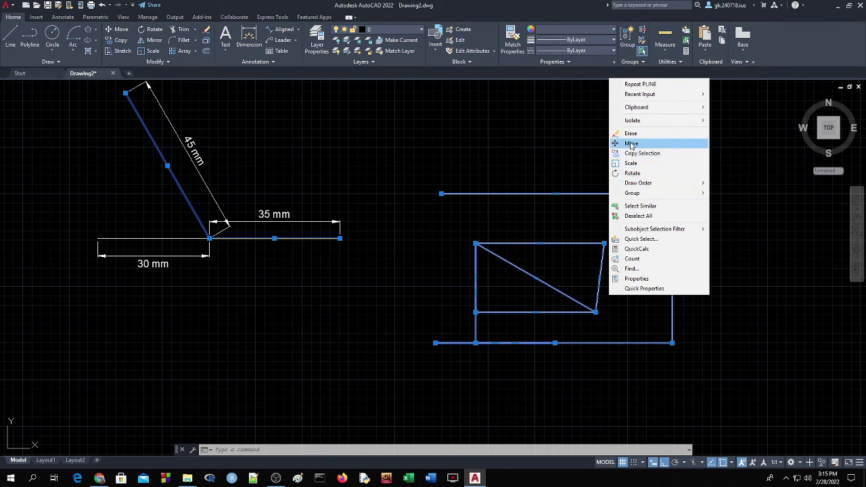
left_click(410, 274)
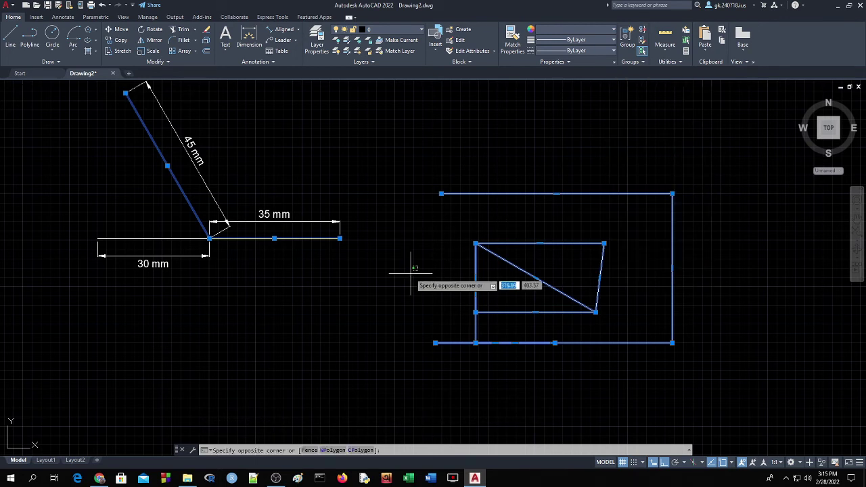
left_click(440, 259)
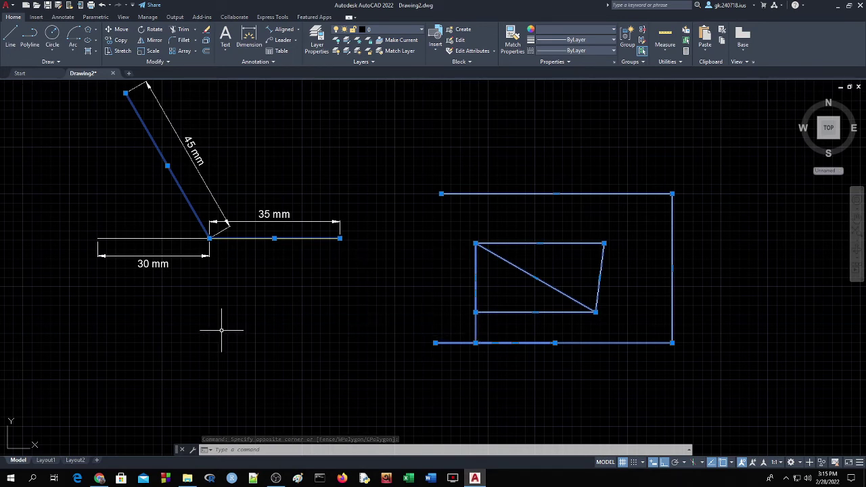
Step: Draw a radius-5 circle below the 30 mm dimension
left_click(55, 51)
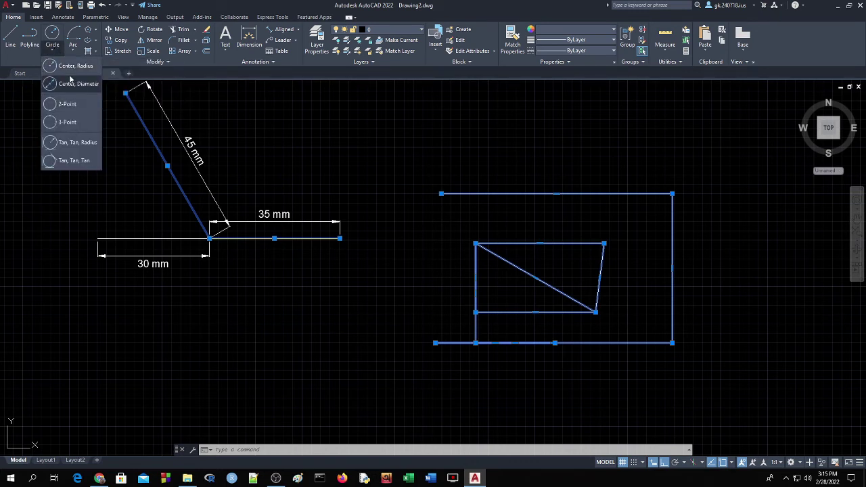
left_click(68, 69)
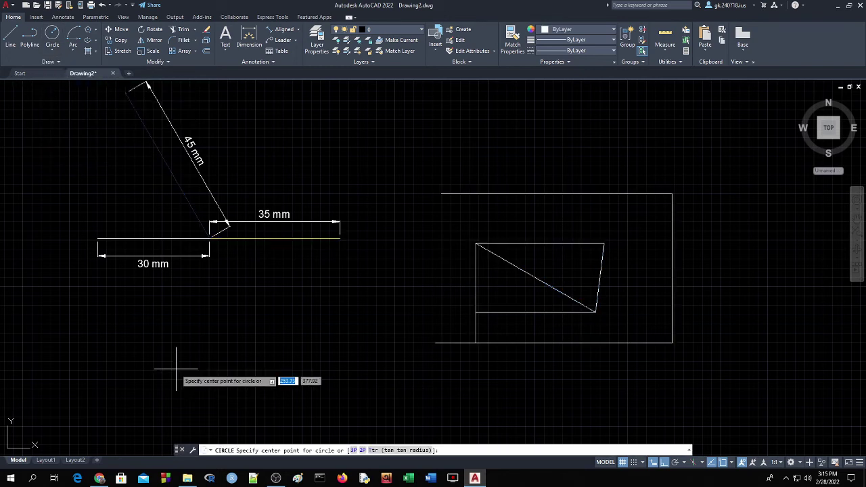
left_click(209, 332)
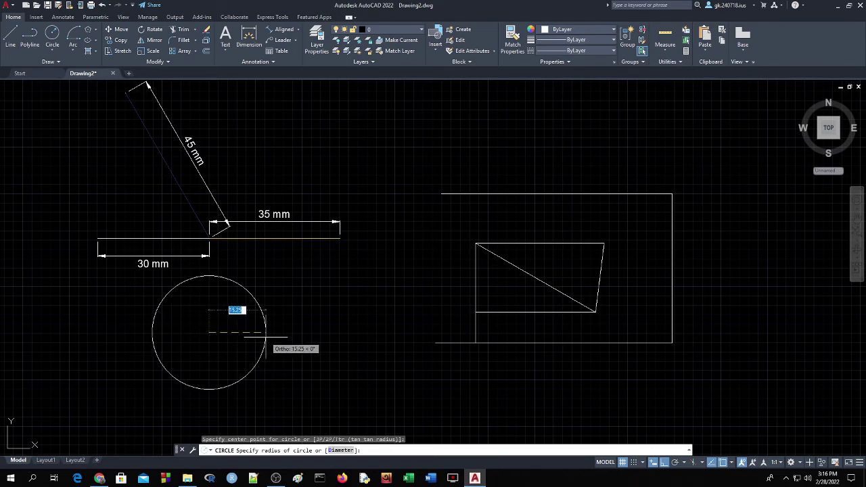
type("5")
key("Return")
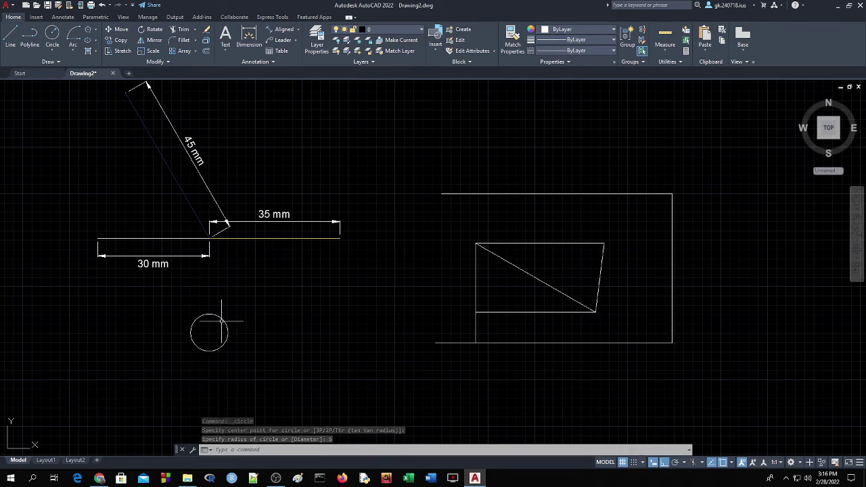
Step: Draw a diameter-5 circle up and to the right of it
left_click(53, 50)
left_click(63, 85)
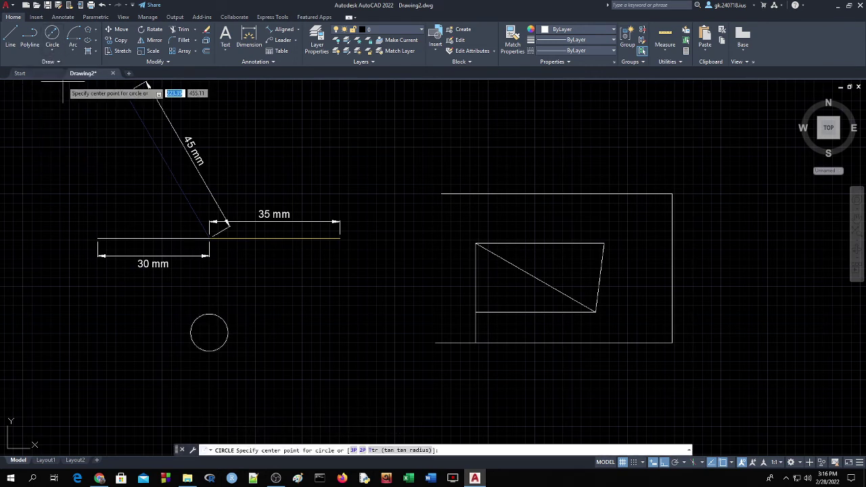
left_click(281, 288)
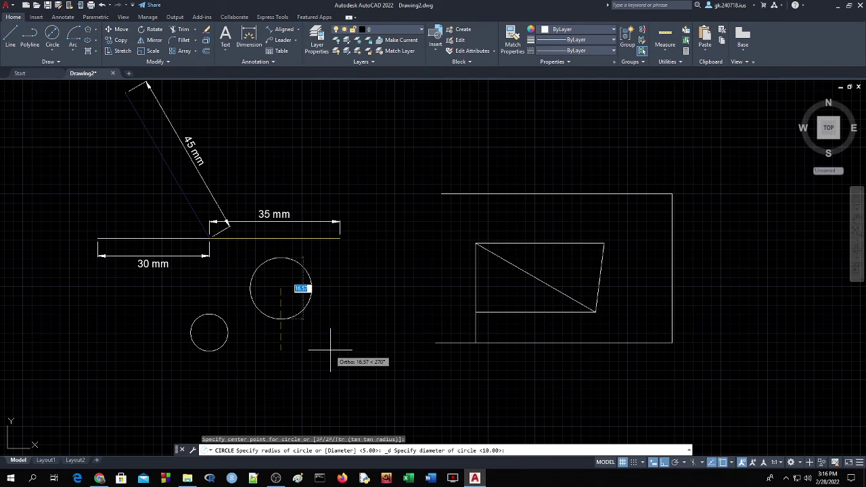
type("5")
key("Return")
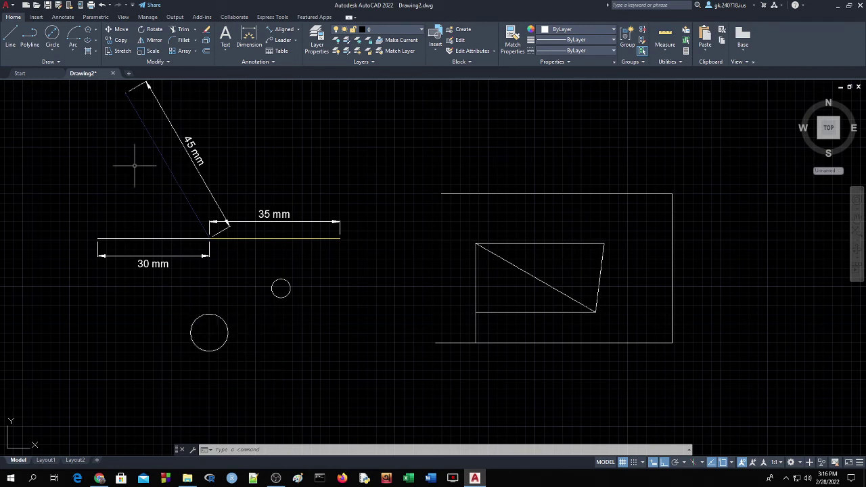
left_click(53, 50)
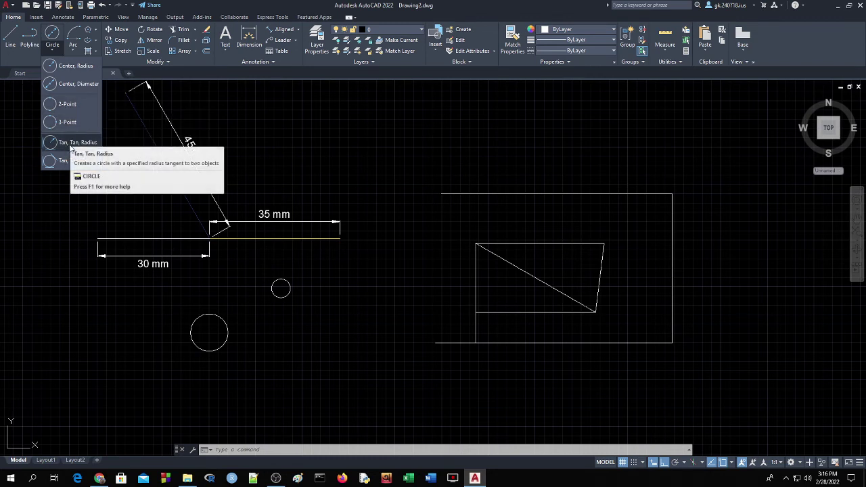
Step: Draw a 3-point circle above the 35 mm line, entering 10 for its second point
left_click(65, 124)
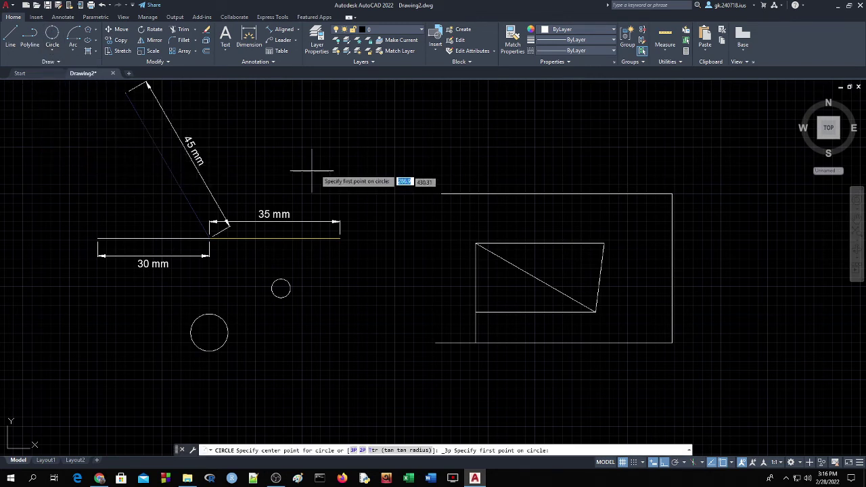
left_click(315, 120)
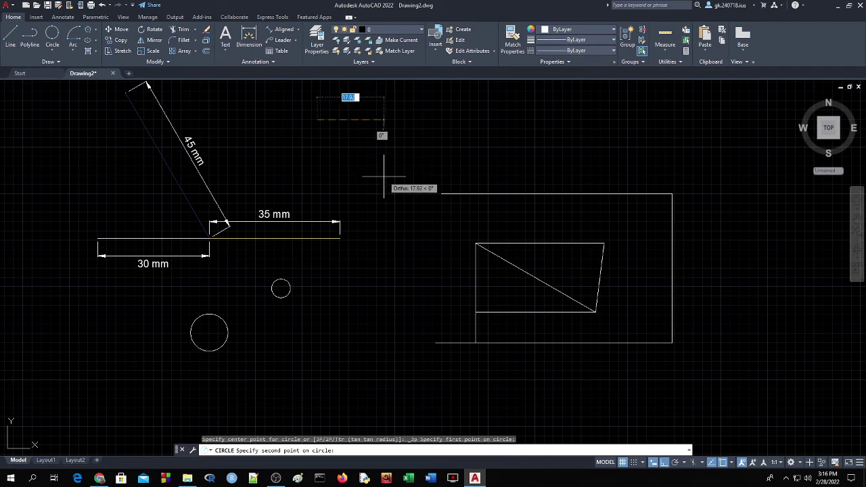
type("10")
key("Return")
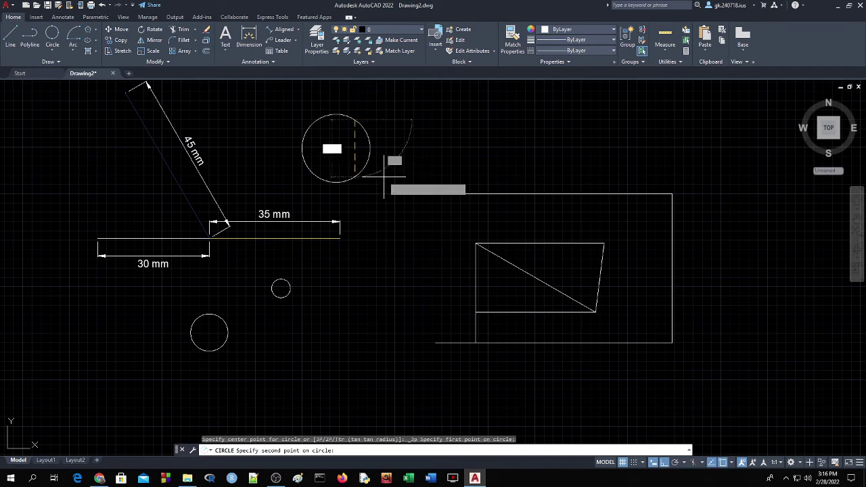
key("Return")
left_click(355, 175)
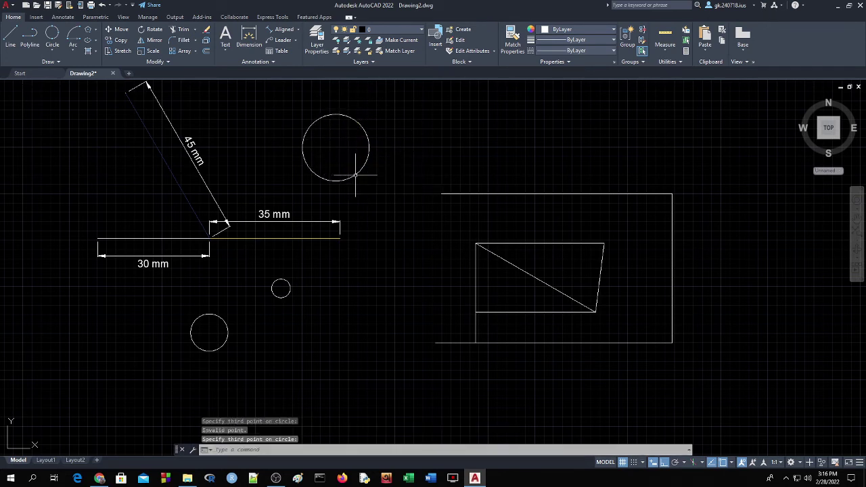
left_click(333, 115)
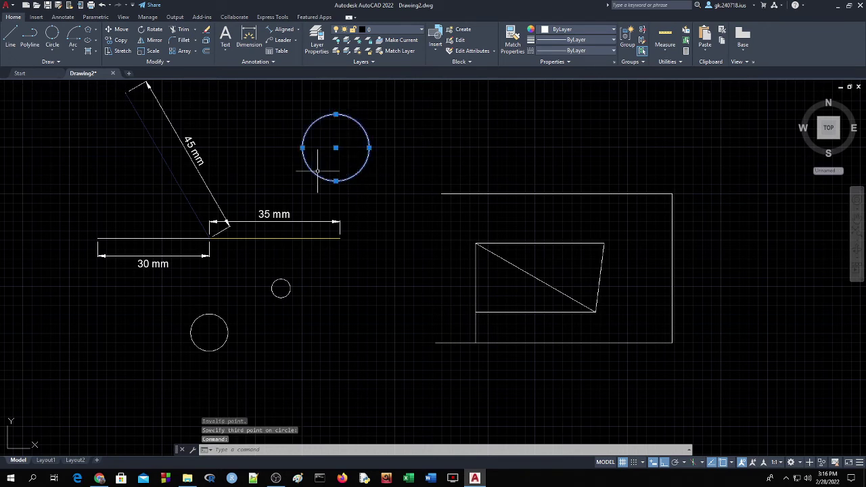
left_click(56, 47)
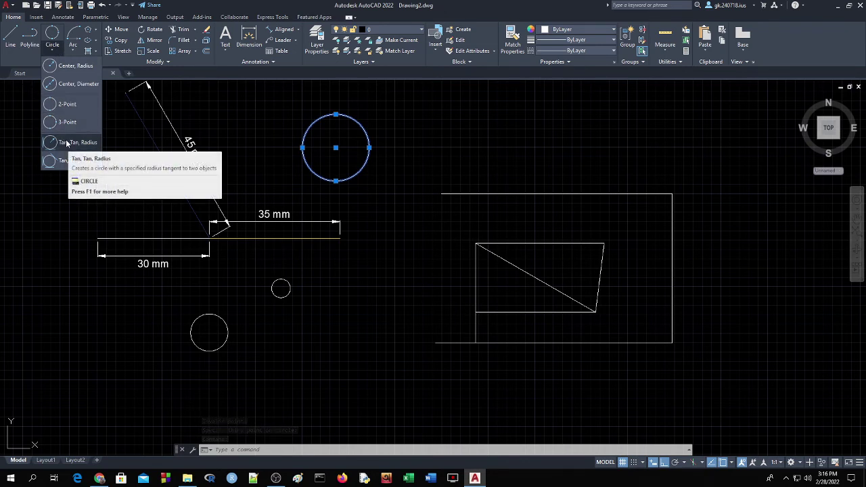
mouse_move(76, 142)
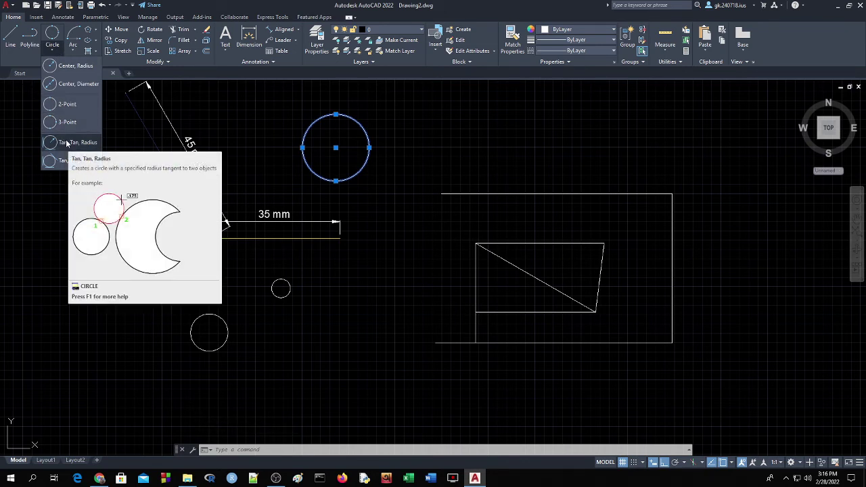
Step: Try a tangent circle on the top circle, then add a radius-10 circle to its upper right
left_click(66, 143)
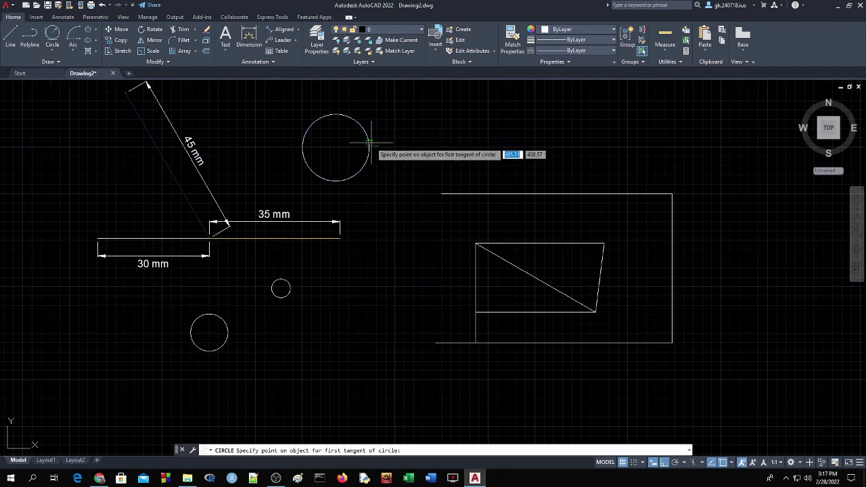
left_click(392, 143)
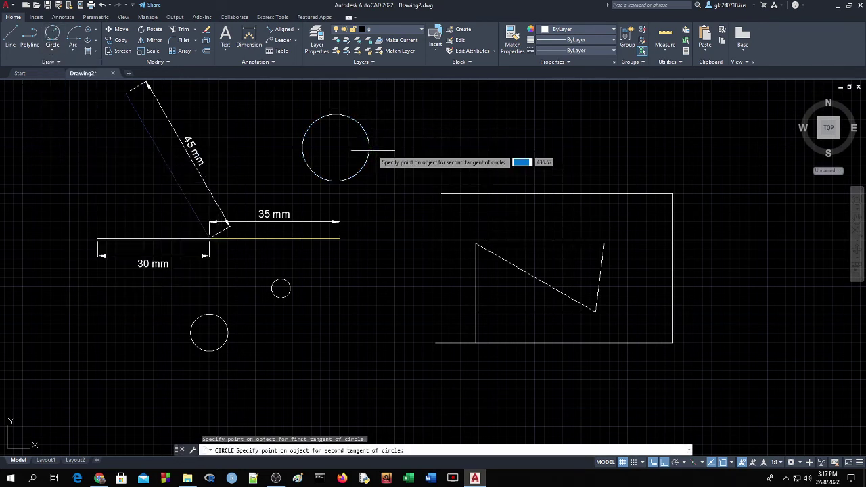
left_click(369, 145)
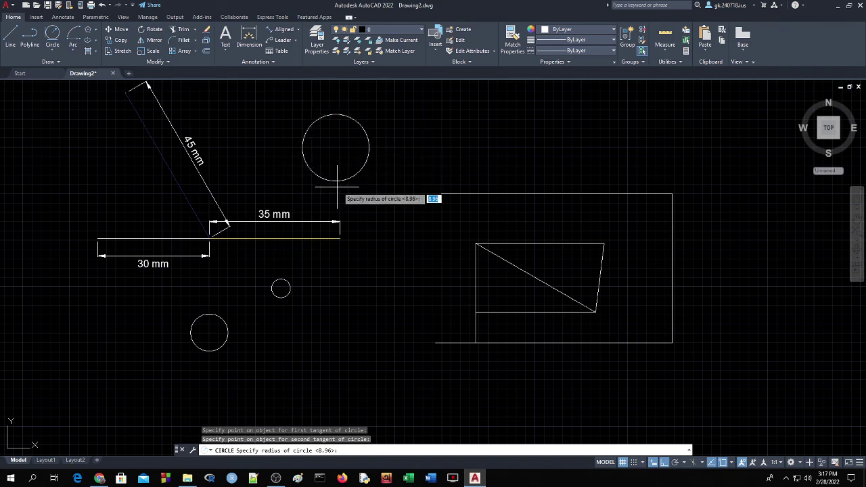
left_click(54, 50)
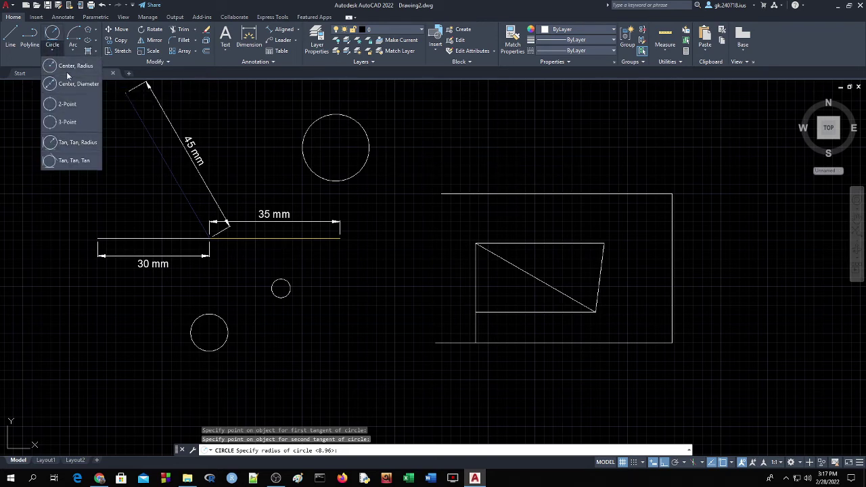
left_click(66, 69)
left_click(424, 124)
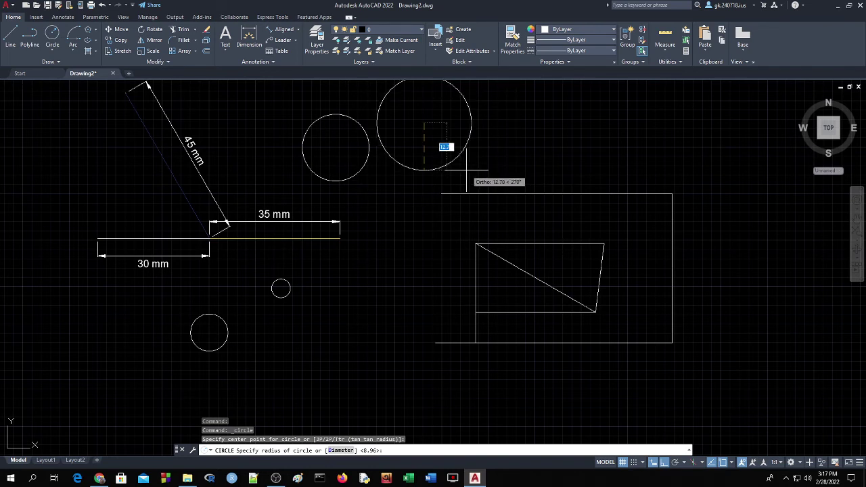
type("10")
key("Return")
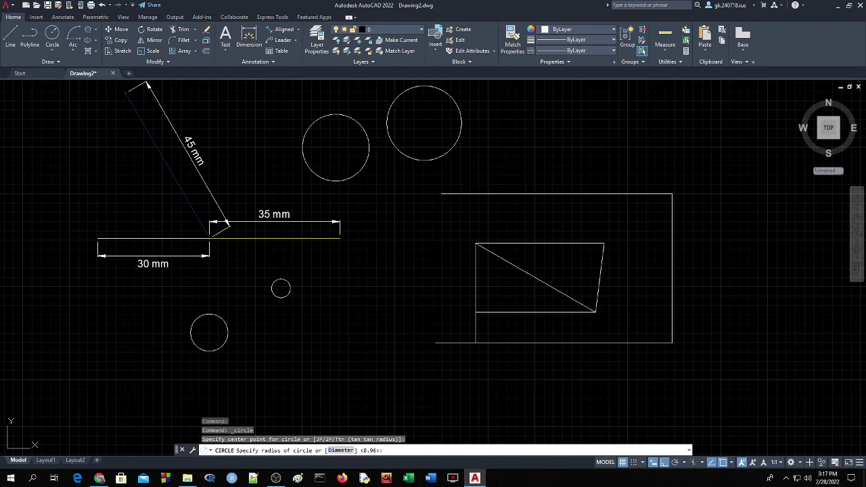
Step: Try a Tan, Tan, Radius circle on the left circle, then start a Tan, Tan, Tan circle
left_click(52, 51)
left_click(77, 140)
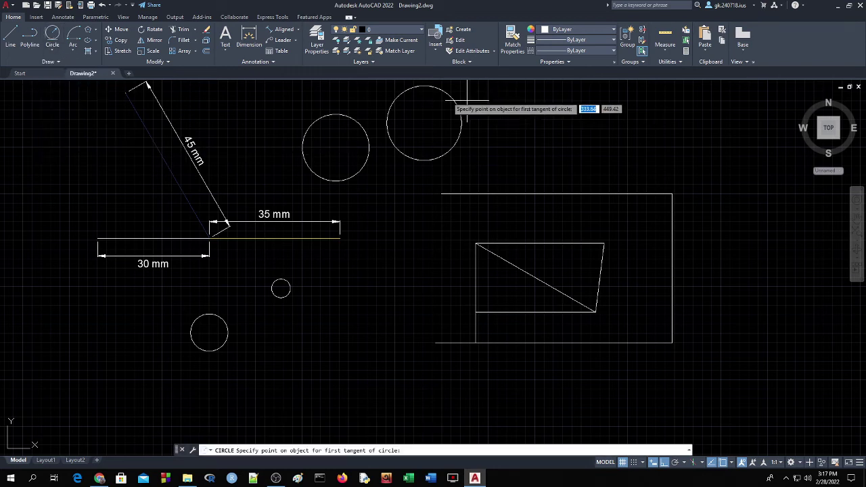
left_click(335, 115)
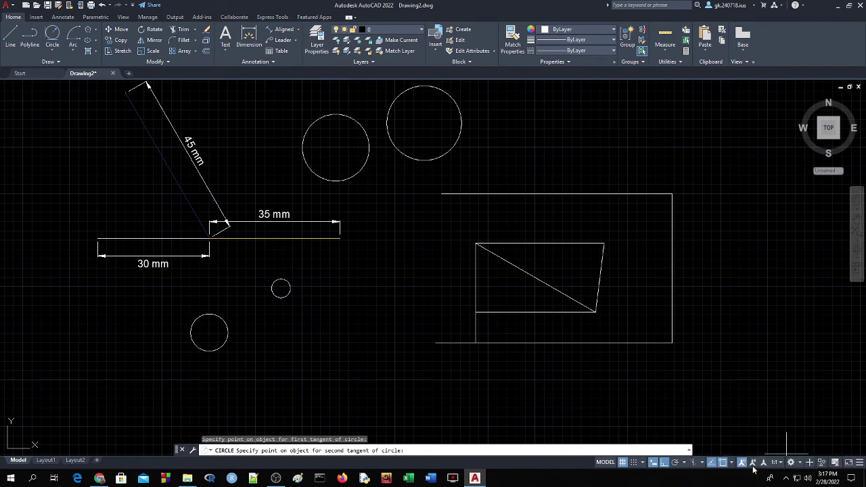
left_click(732, 463)
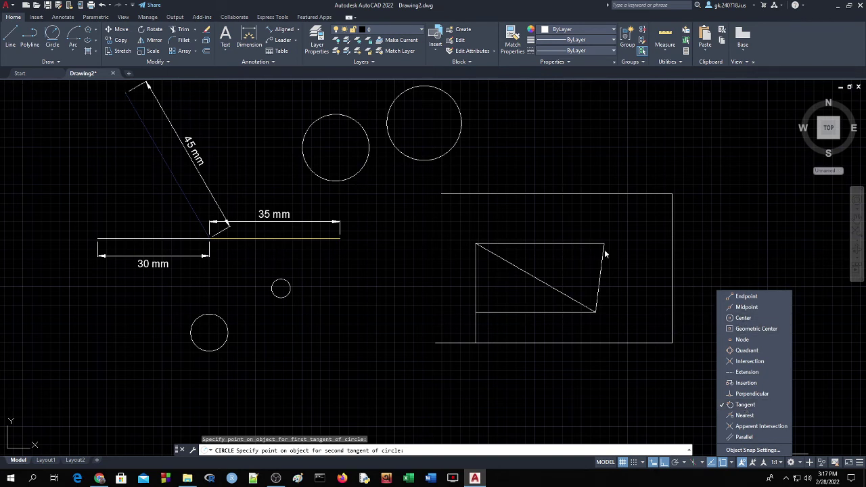
left_click(52, 51)
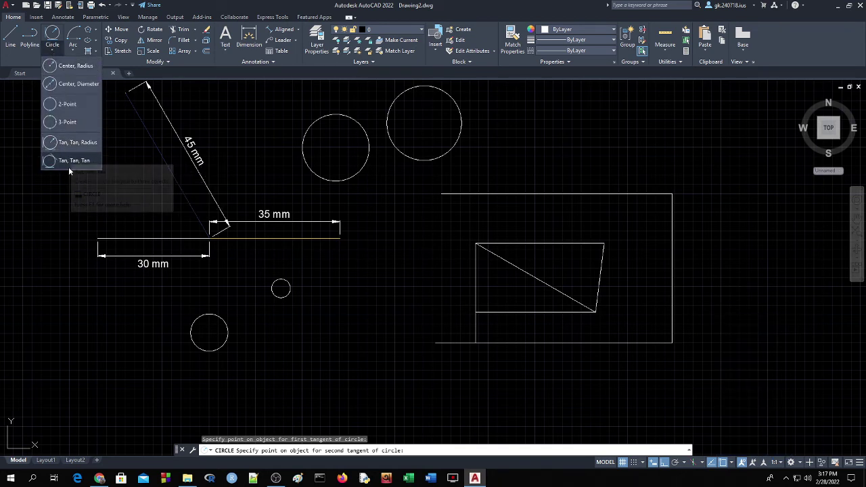
left_click(68, 161)
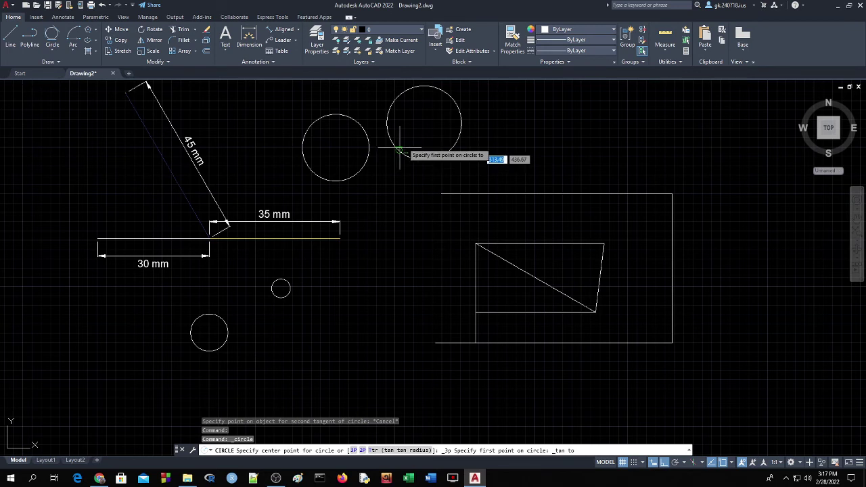
Step: Draw two tangent lines joining the top and bottom edges of the two upper circles
left_click(311, 119)
left_click(16, 38)
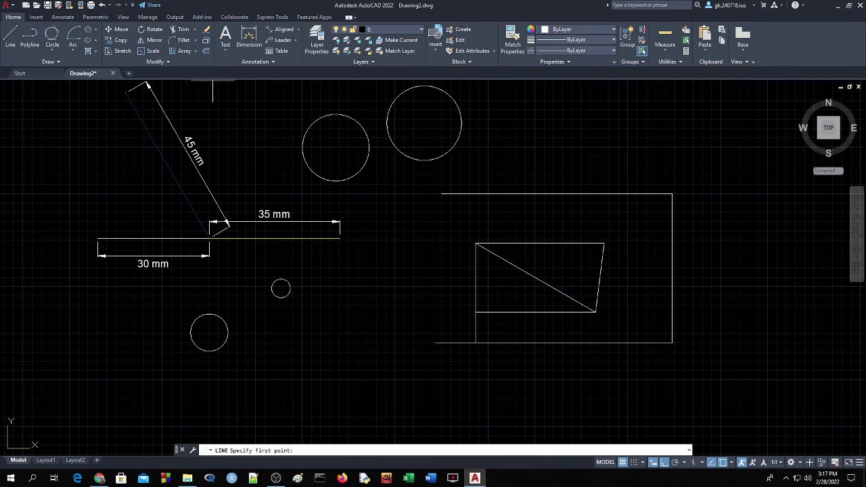
left_click(326, 117)
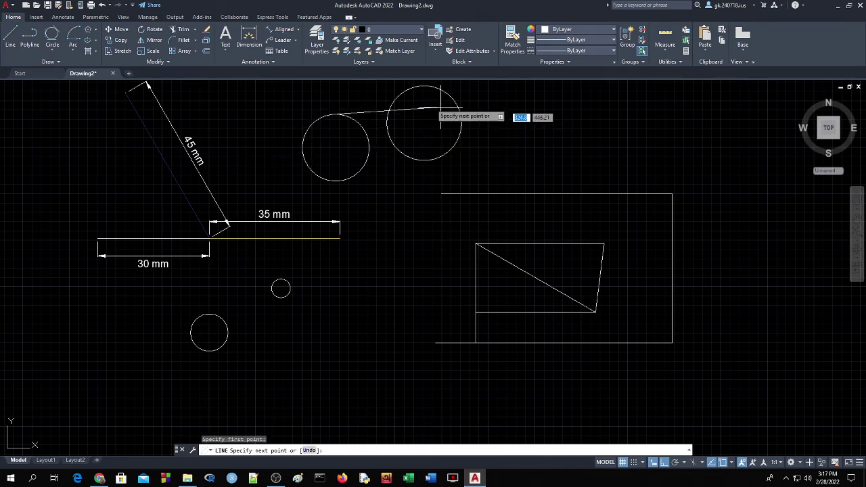
left_click(421, 86)
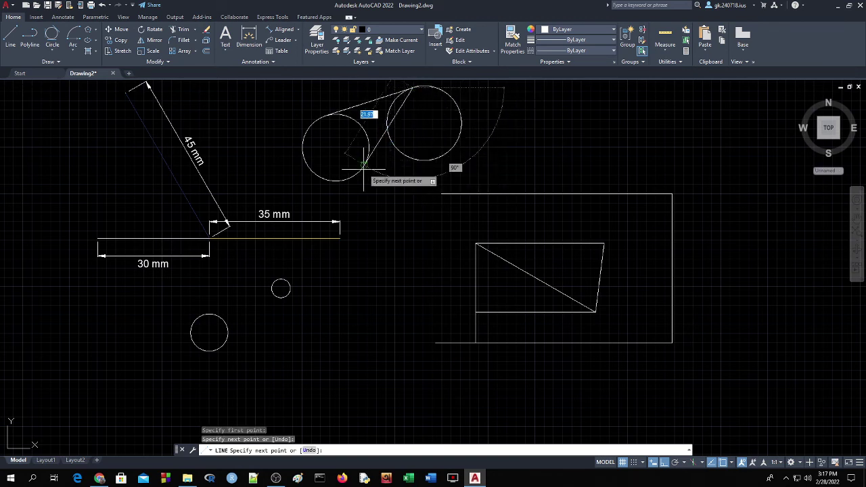
key("Return")
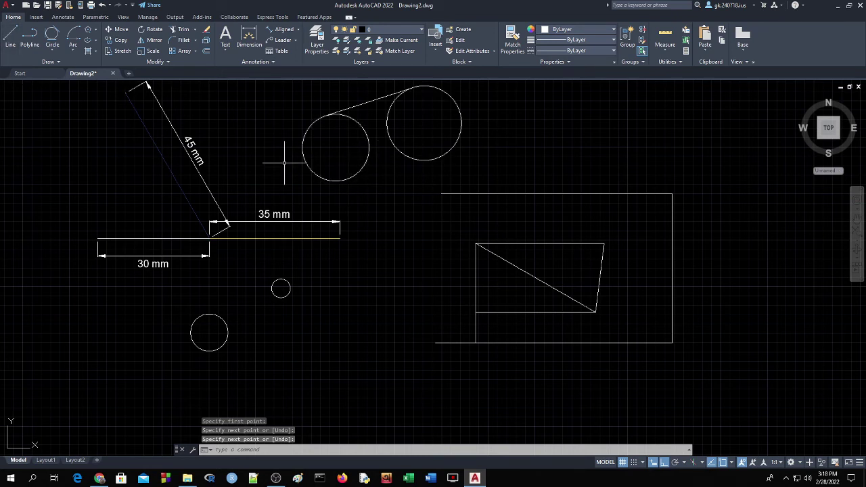
key("Return")
left_click(342, 177)
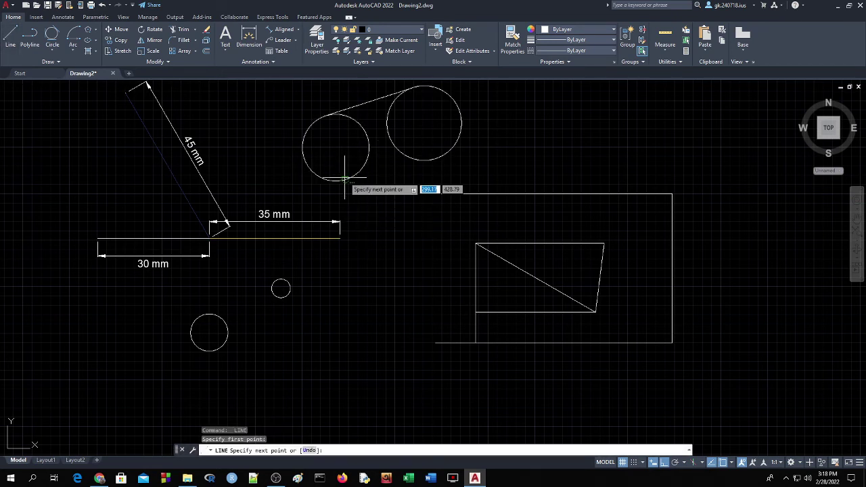
left_click(438, 158)
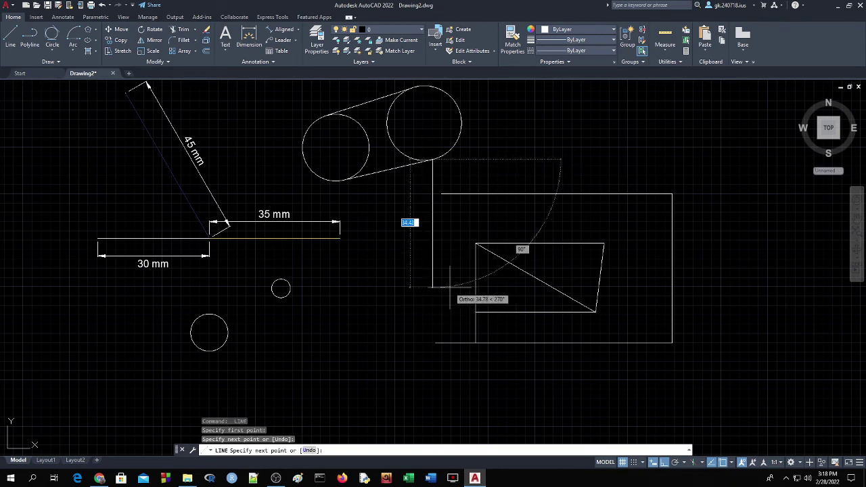
key("Return")
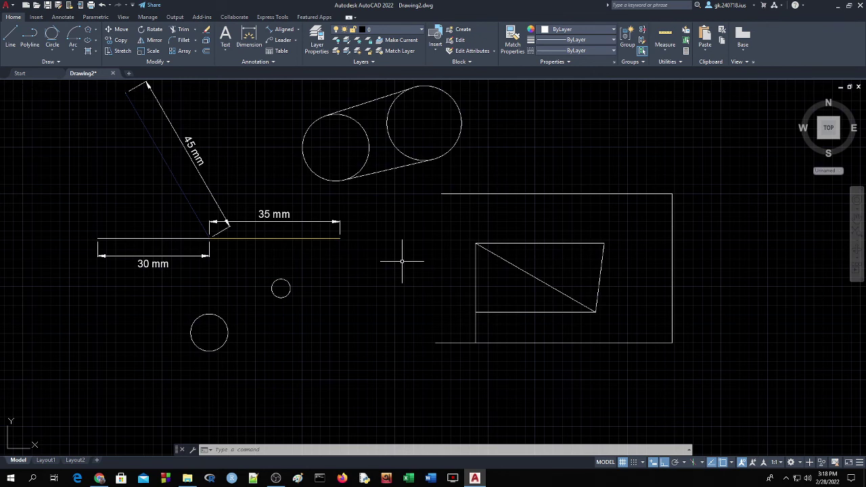
Step: Draw two Start, Center, End arcs below the circles, each with centre distance 5
left_click(75, 52)
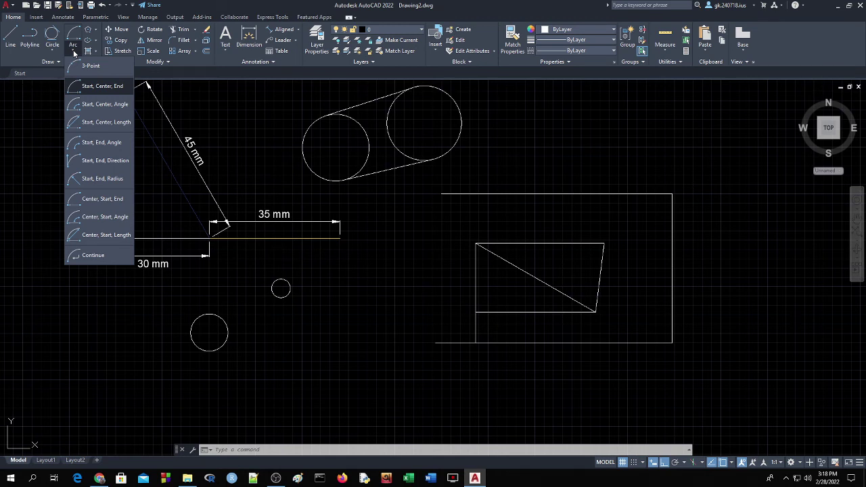
left_click(74, 40)
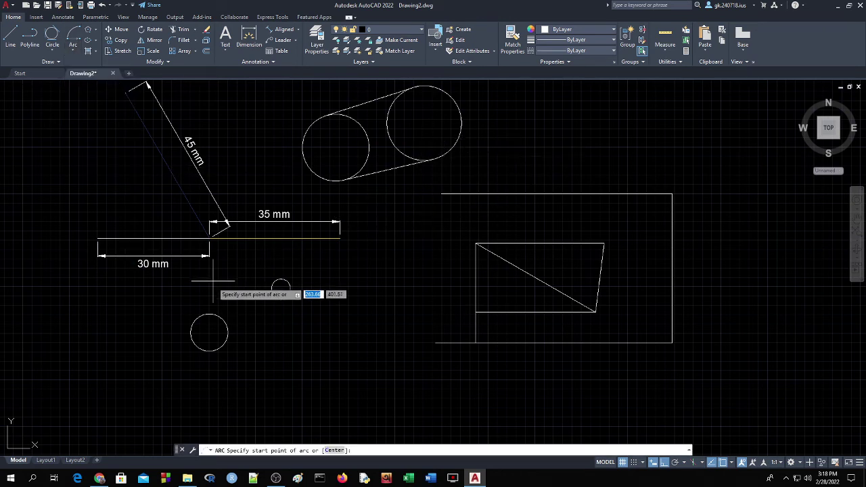
left_click(324, 312)
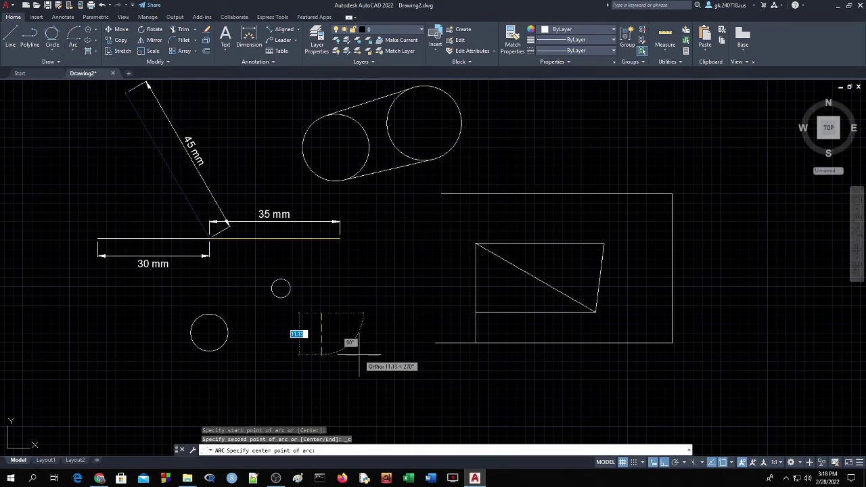
type("5")
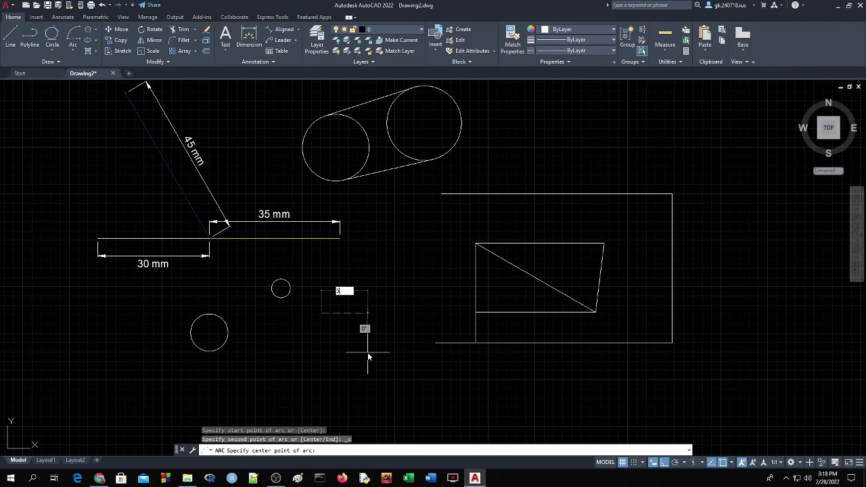
key("Return")
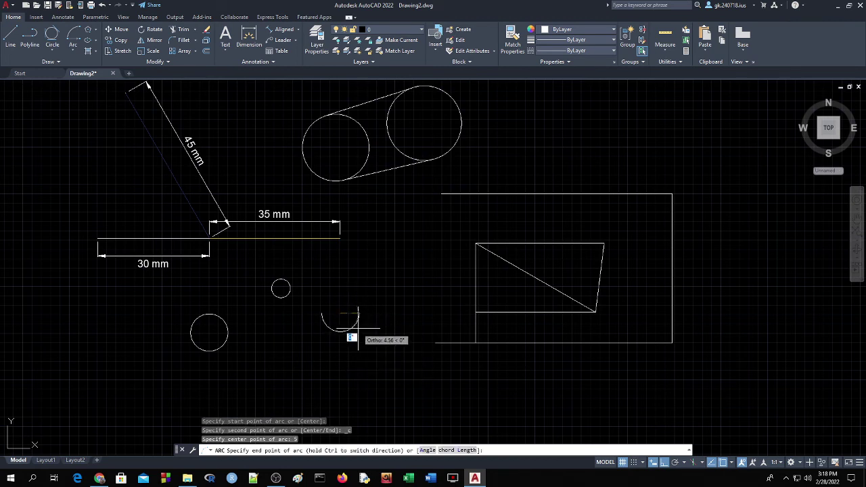
left_click(369, 326)
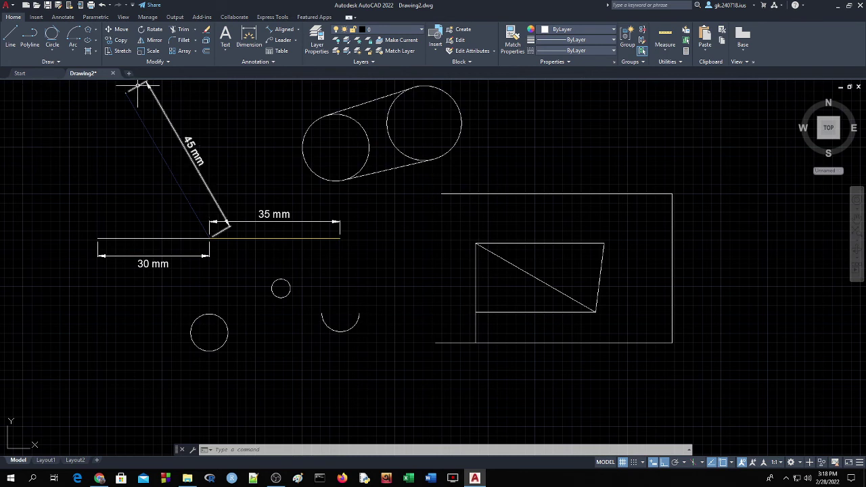
left_click(73, 35)
left_click(394, 249)
type("5")
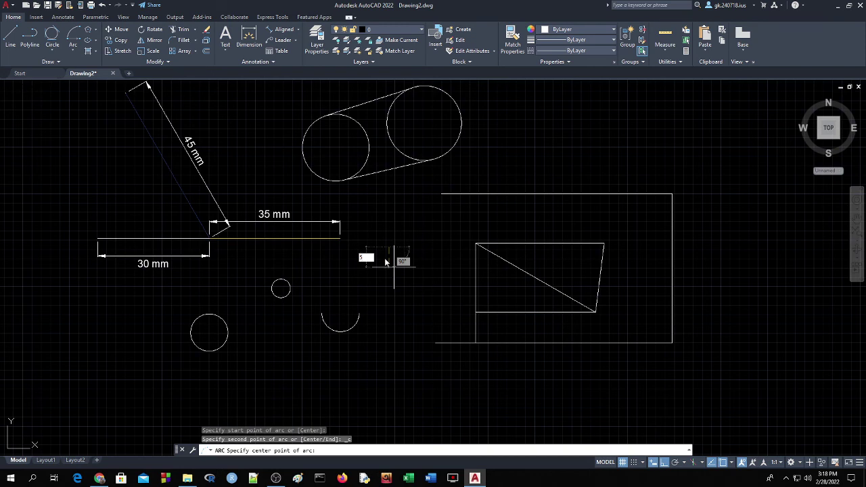
key("Return")
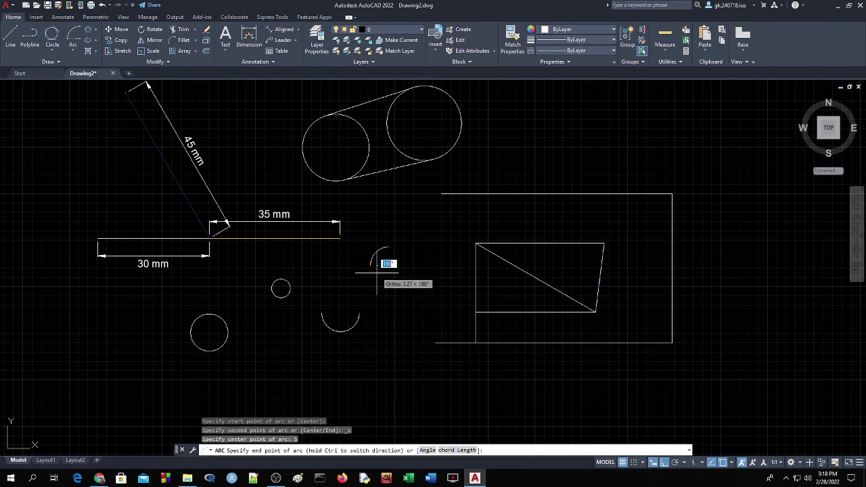
left_click(376, 265)
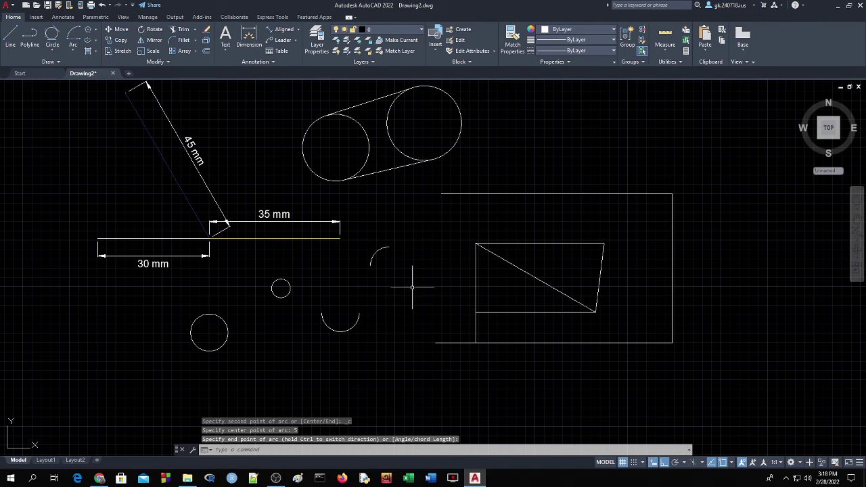
Step: Draw a Start, End, Radius arc of radius 2 between the bottoms of the two belt circles
left_click(73, 50)
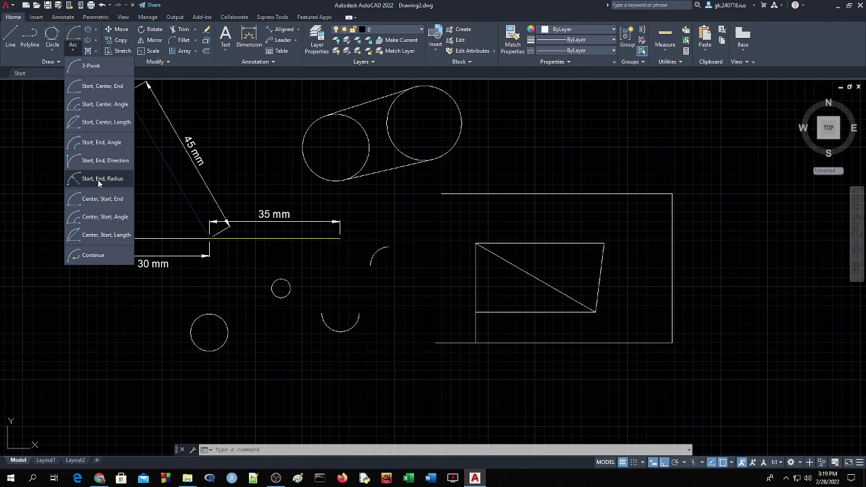
mouse_move(102, 179)
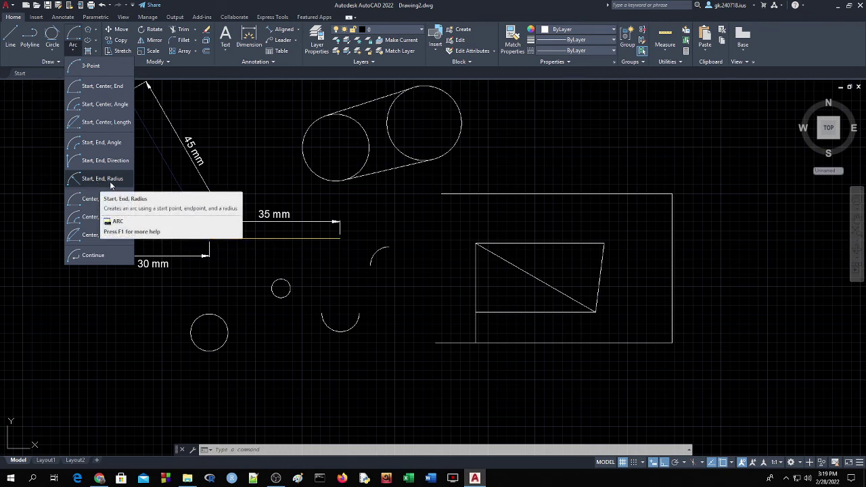
left_click(112, 179)
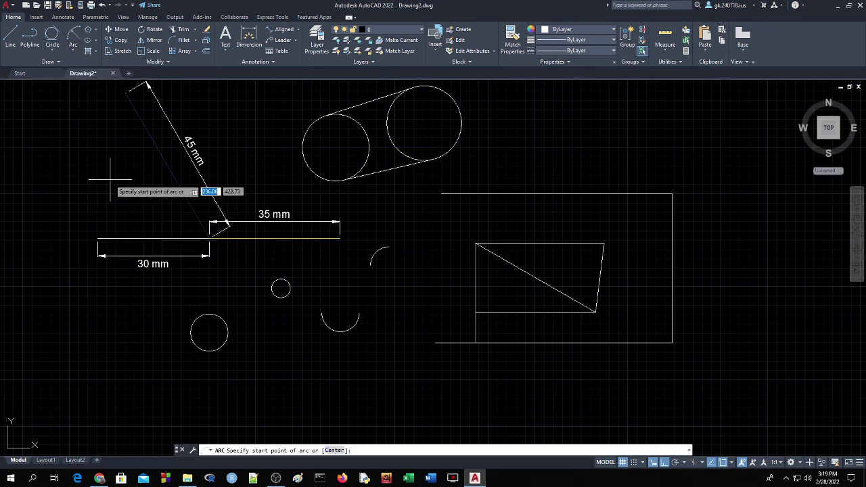
left_click(344, 181)
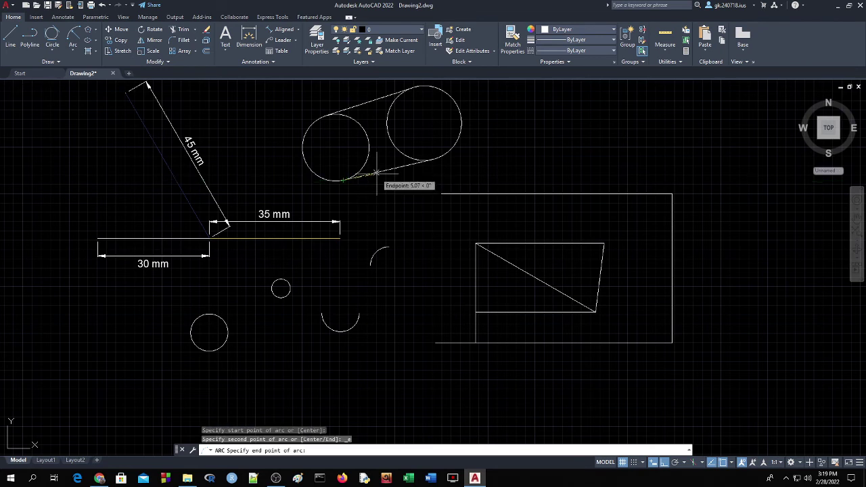
left_click(420, 163)
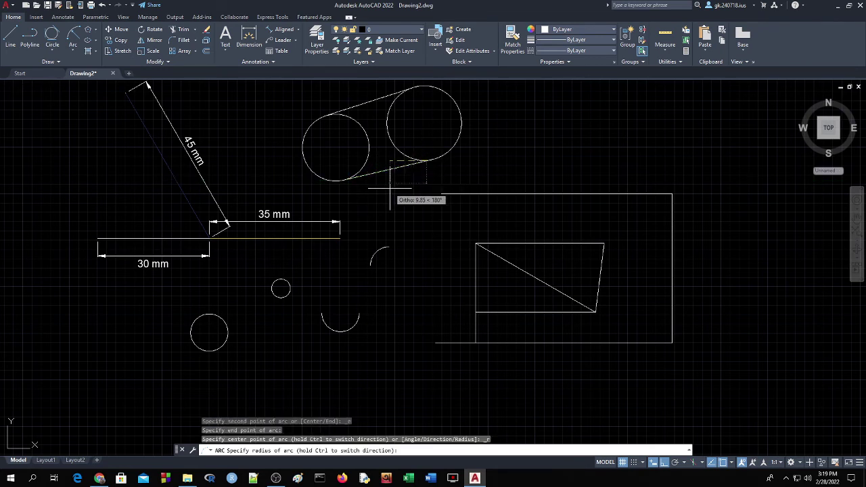
type("2")
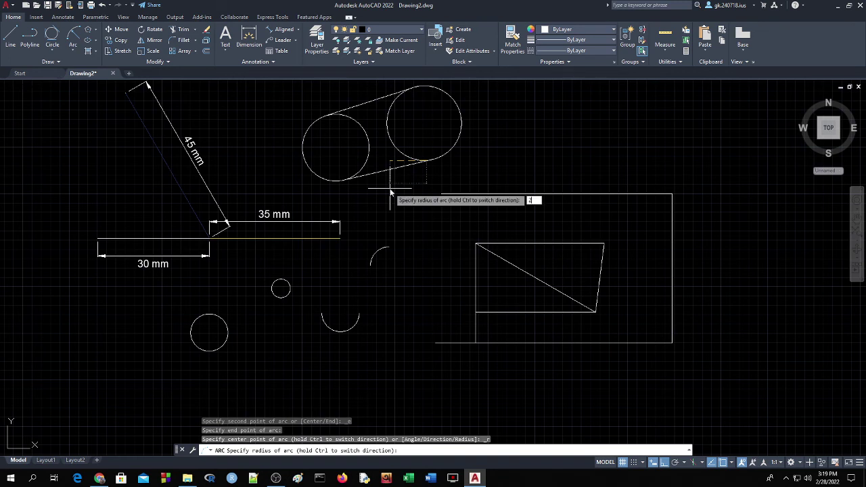
key("Return")
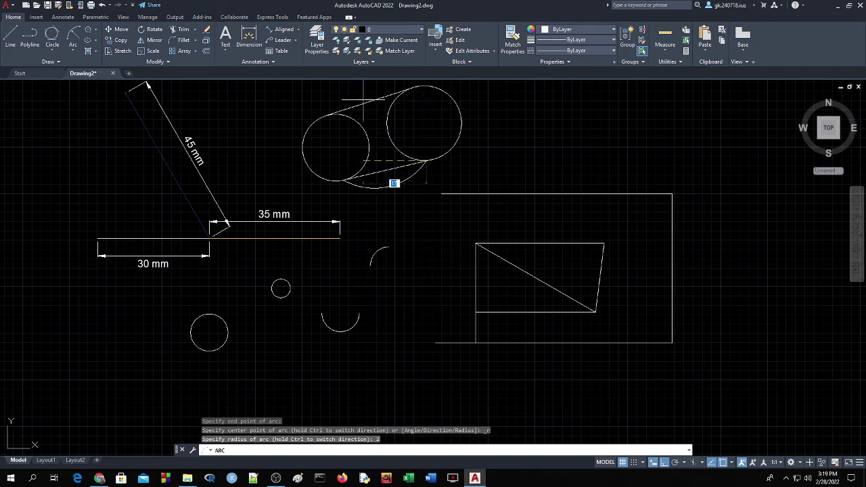
left_click(400, 284)
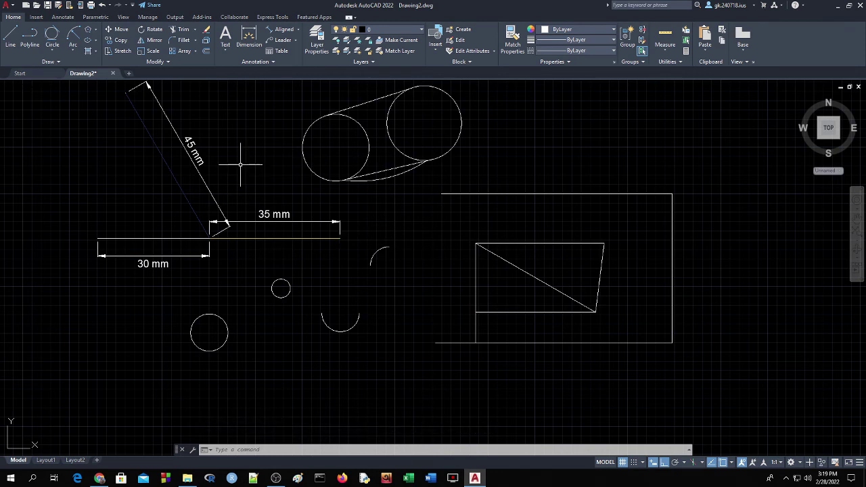
Step: Dismiss the arc list, begin a rectangle, and try selecting the right-hand shapes
left_click(75, 50)
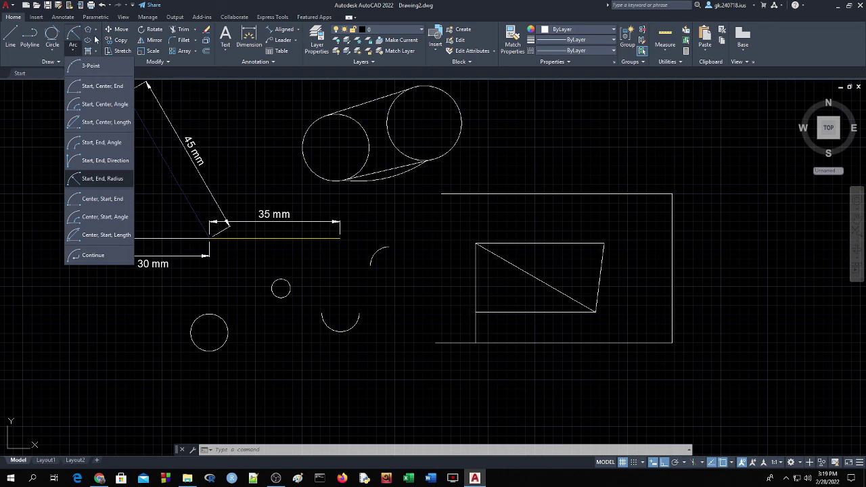
key("Escape")
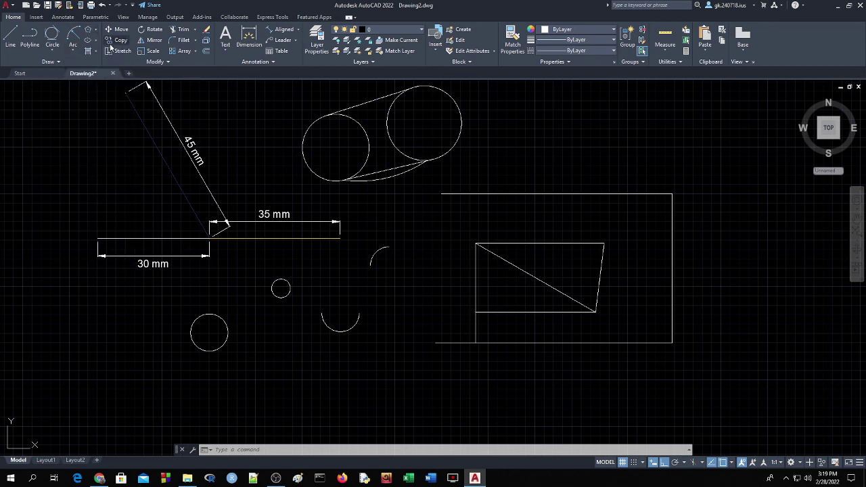
left_click(88, 29)
left_click(30, 118)
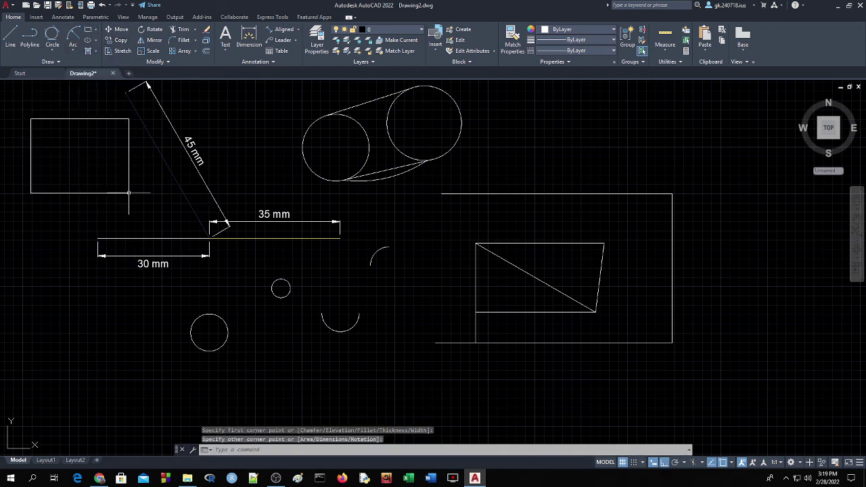
left_click(577, 116)
double_click(670, 181)
left_click(599, 127)
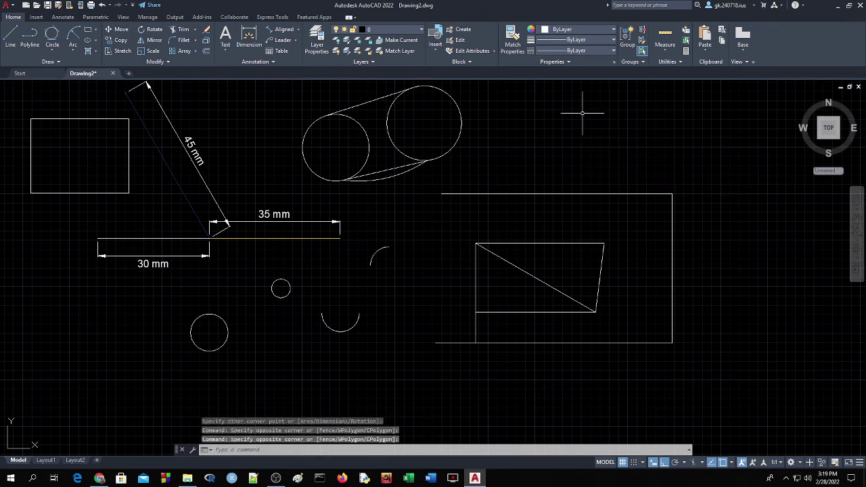
left_click(586, 107)
left_click(582, 112)
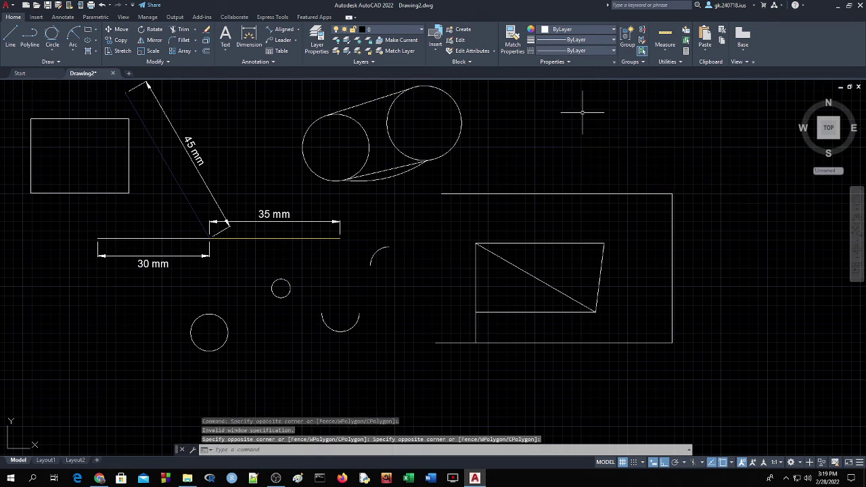
Step: Crossing-select the rectangle and quad shape on the right side of the drawing
left_click(579, 120)
left_click(701, 211)
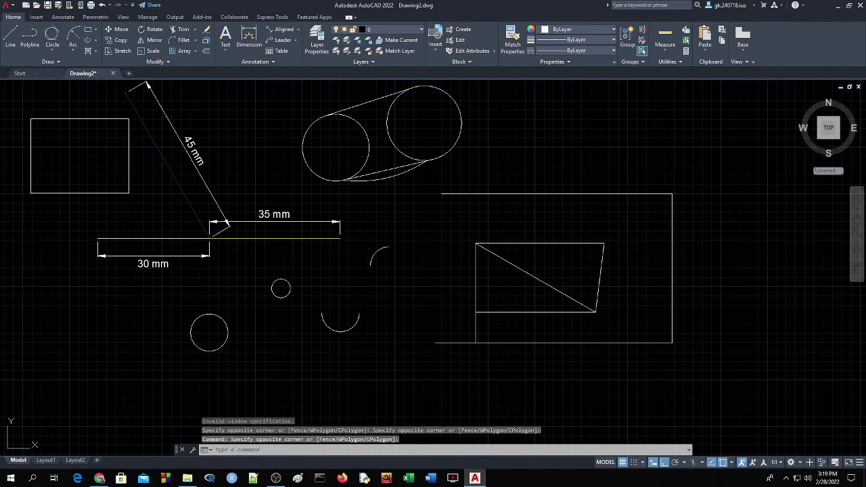
left_click(683, 194)
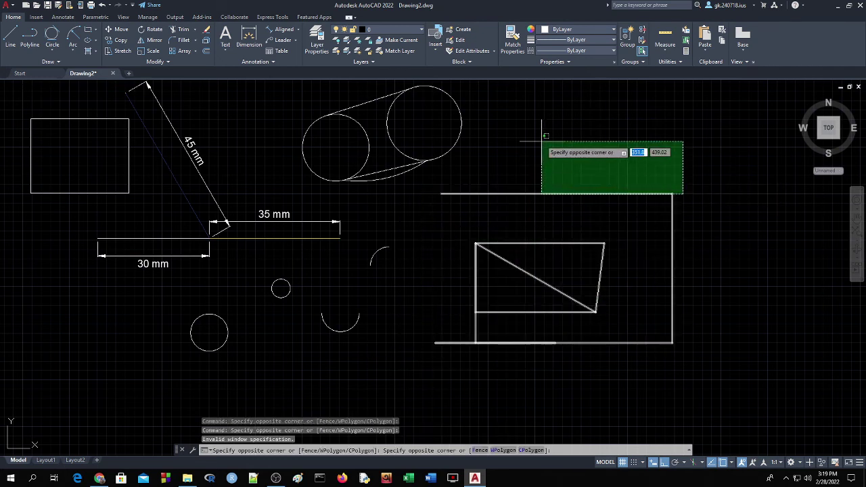
left_click(541, 138)
left_click(545, 106)
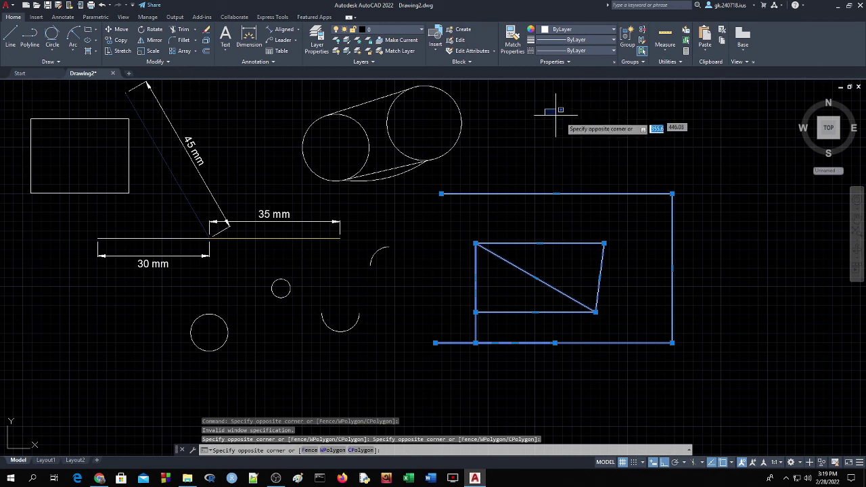
left_click(600, 145)
left_click(541, 136)
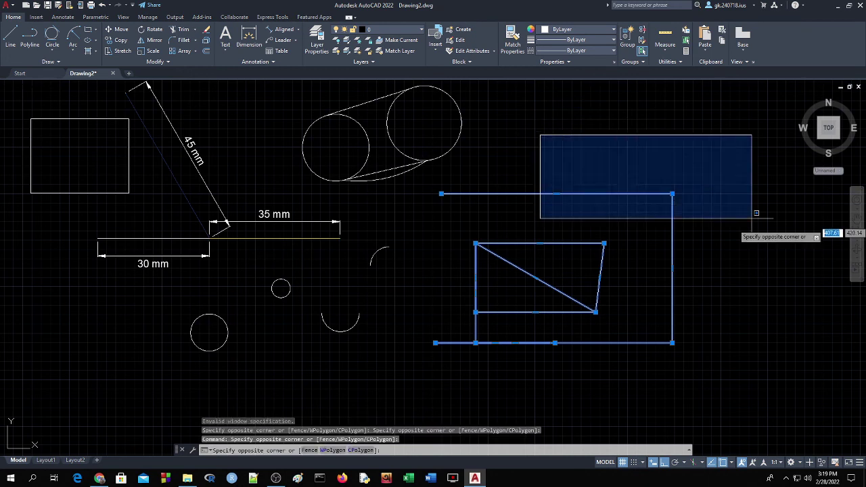
left_click(711, 363)
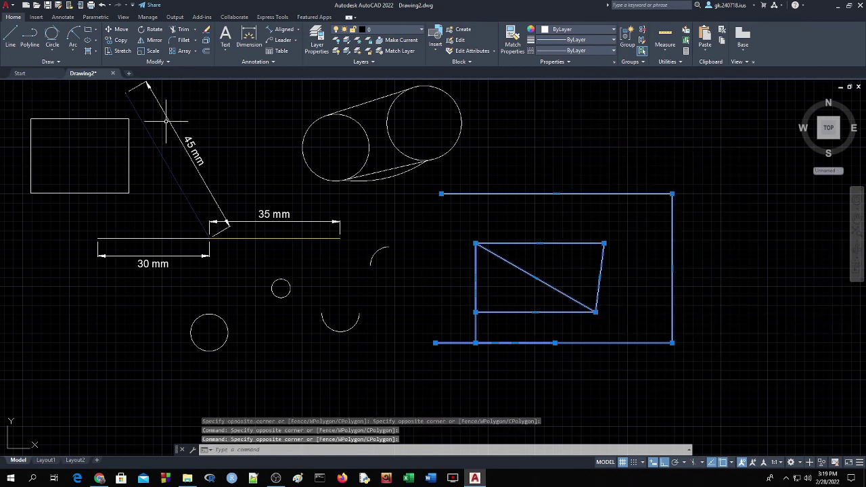
Step: Draw a vertical line and a small upright rectangle beside the right-hand figure
left_click(10, 37)
left_click(617, 121)
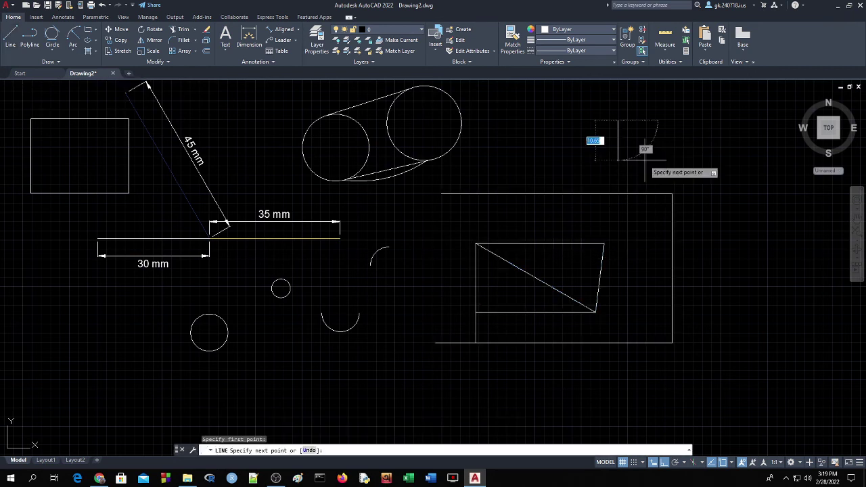
left_click(617, 259)
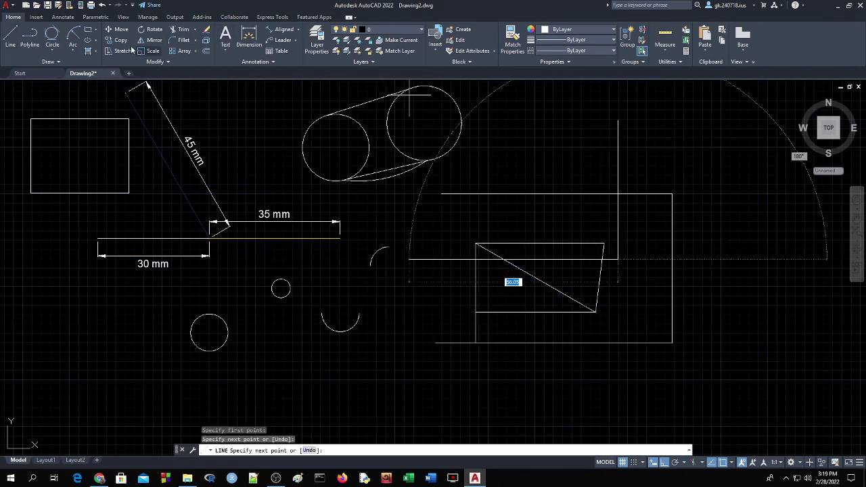
left_click(88, 30)
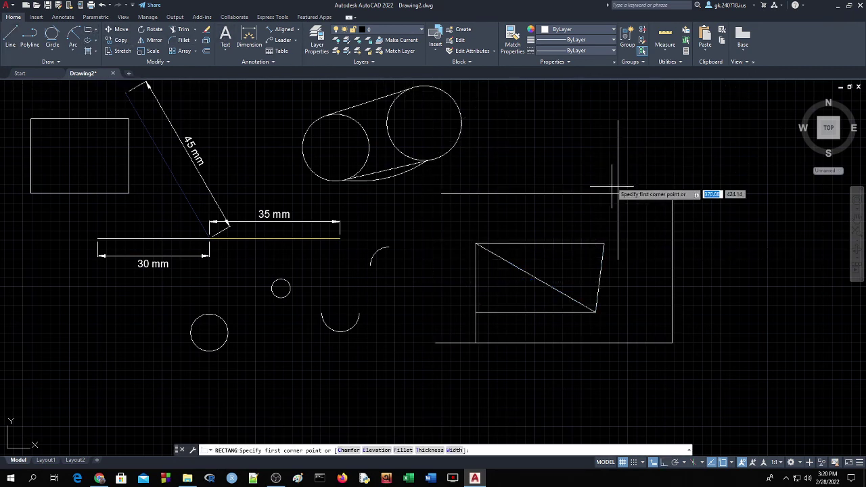
left_click(686, 147)
left_click(745, 221)
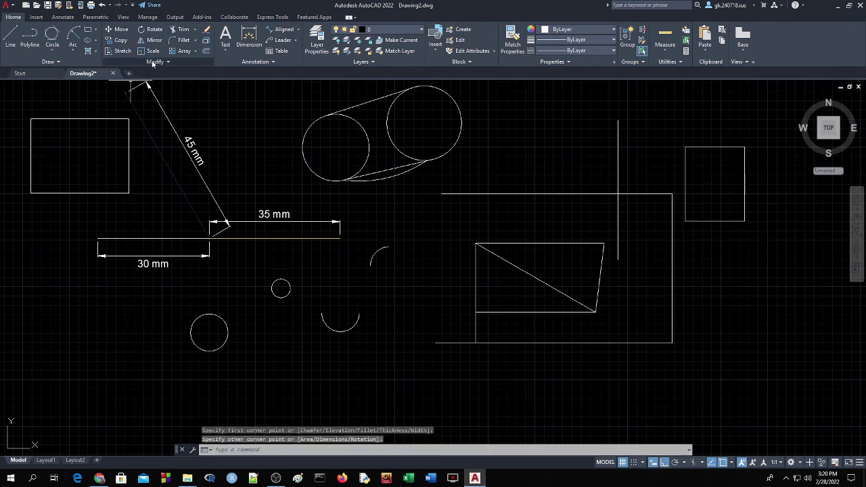
left_click(95, 30)
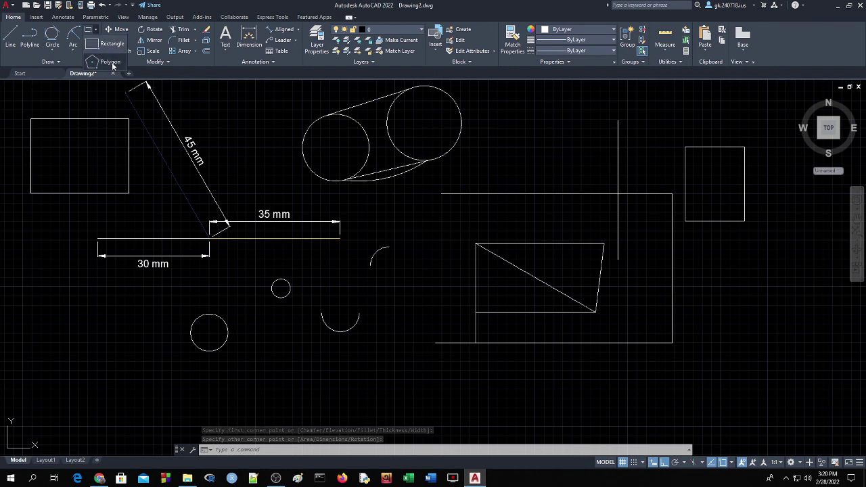
Step: Start a six-sided polygon centred at 4,4, inscribed in a circle
left_click(113, 65)
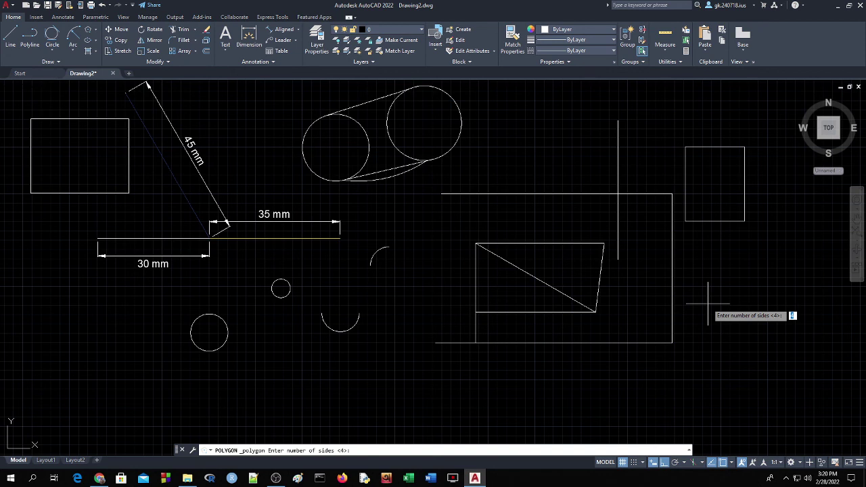
key("Return")
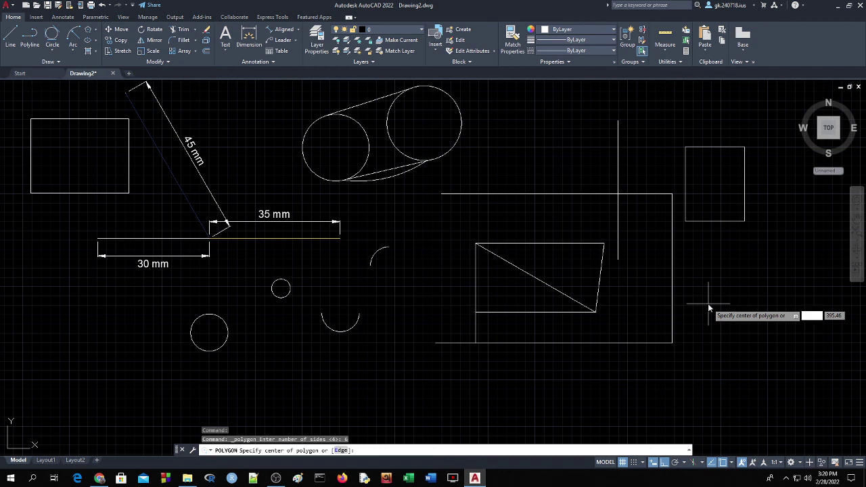
type("4")
key("Tab")
key("Return")
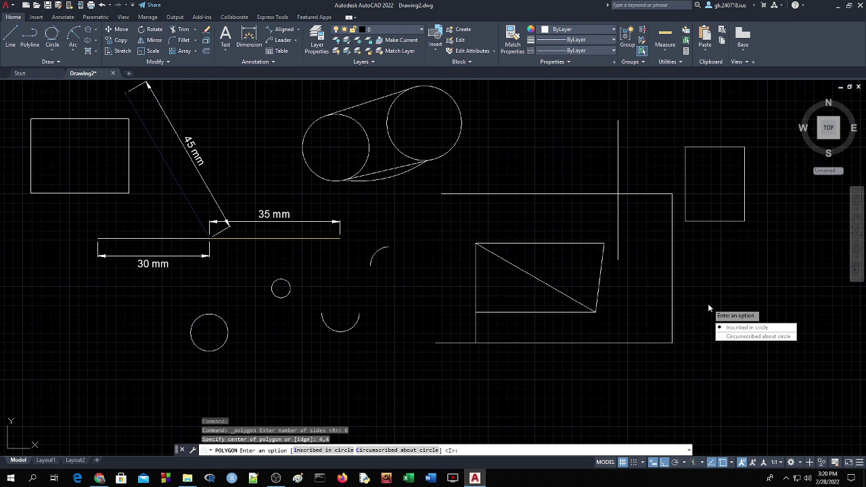
left_click(739, 329)
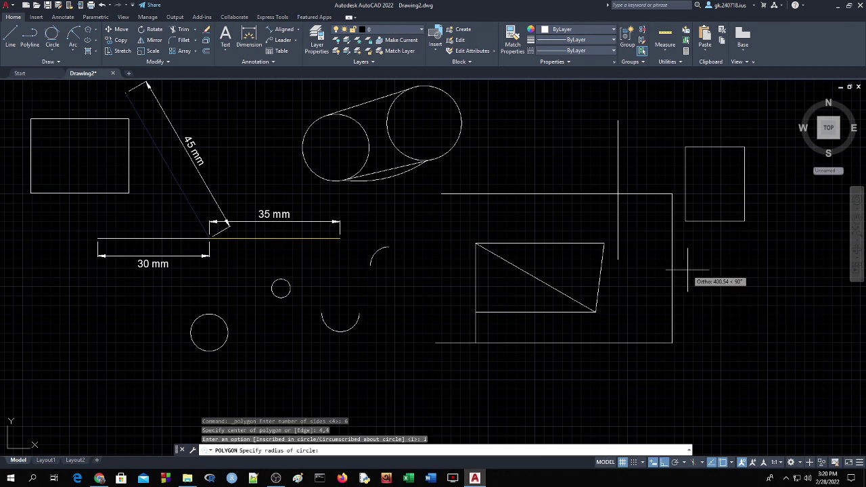
left_click(698, 273)
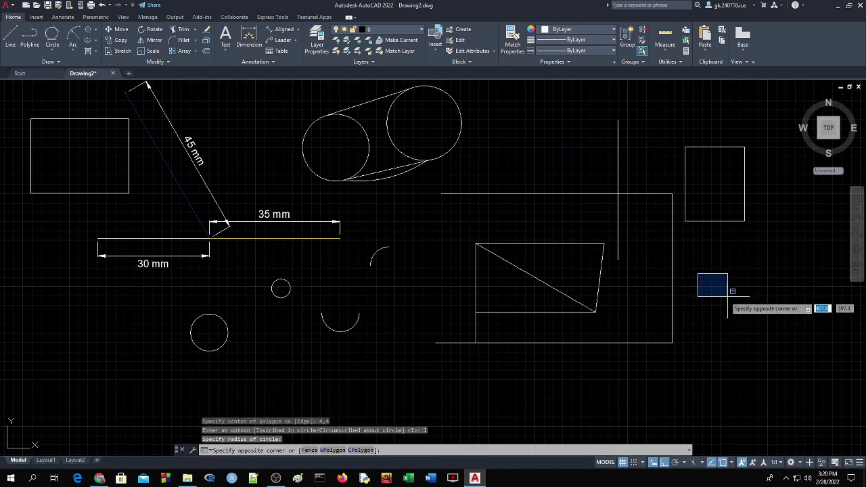
left_click(769, 346)
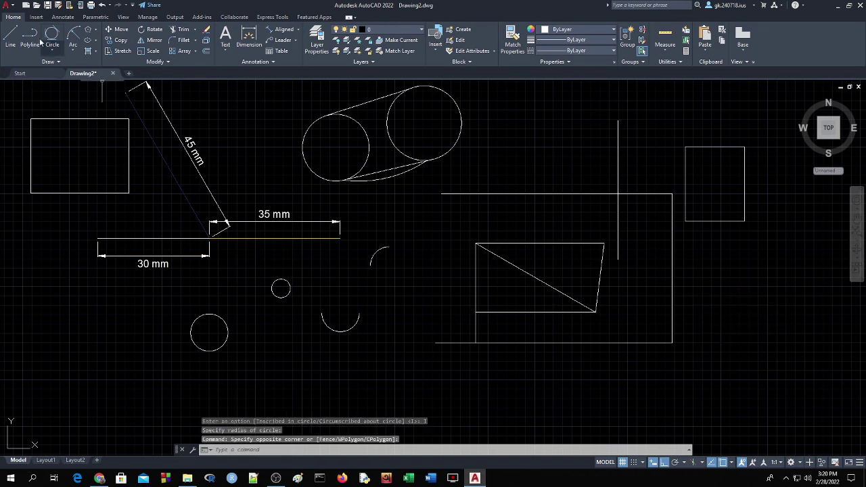
Step: Restart the six-sided polygon centred at 5,5, circumscribed about a circle
left_click(90, 30)
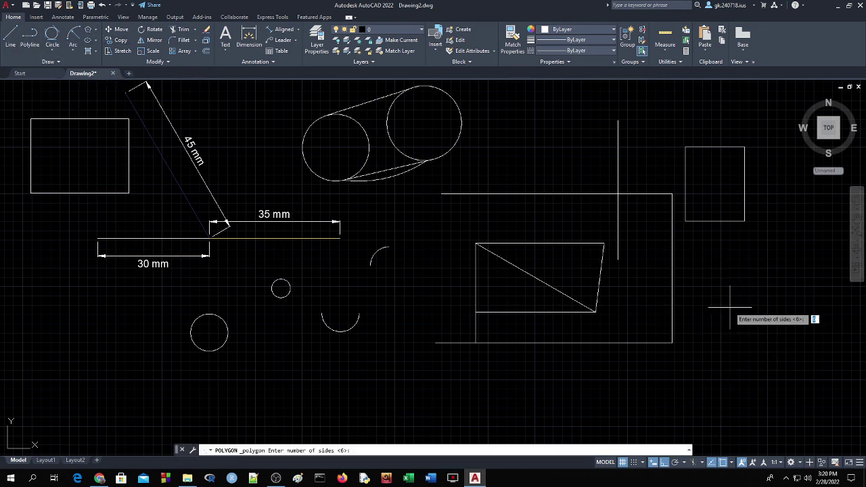
left_click(10, 37)
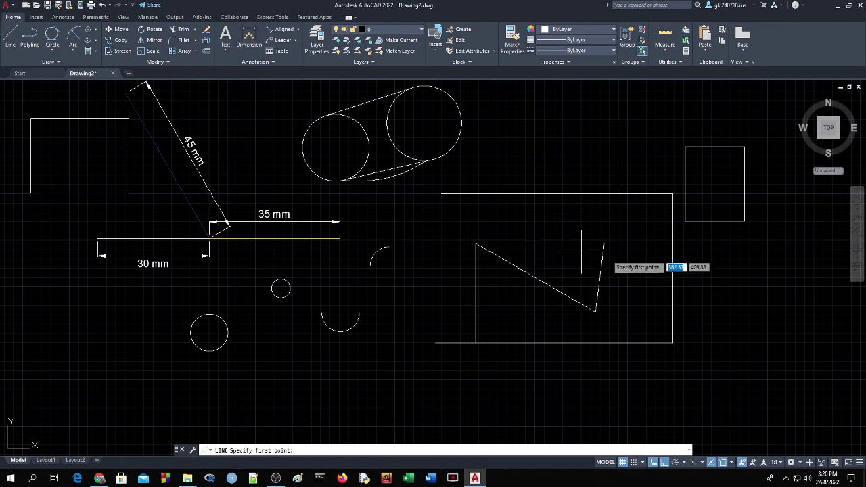
left_click(699, 268)
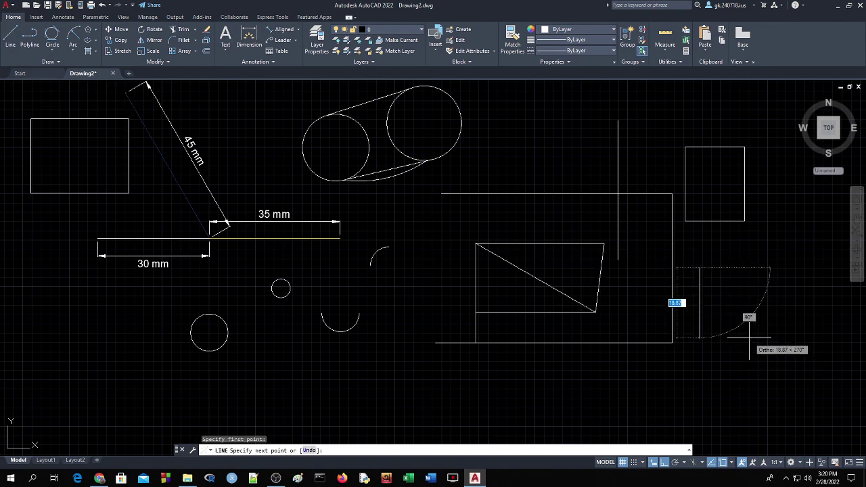
left_click(93, 32)
left_click(94, 32)
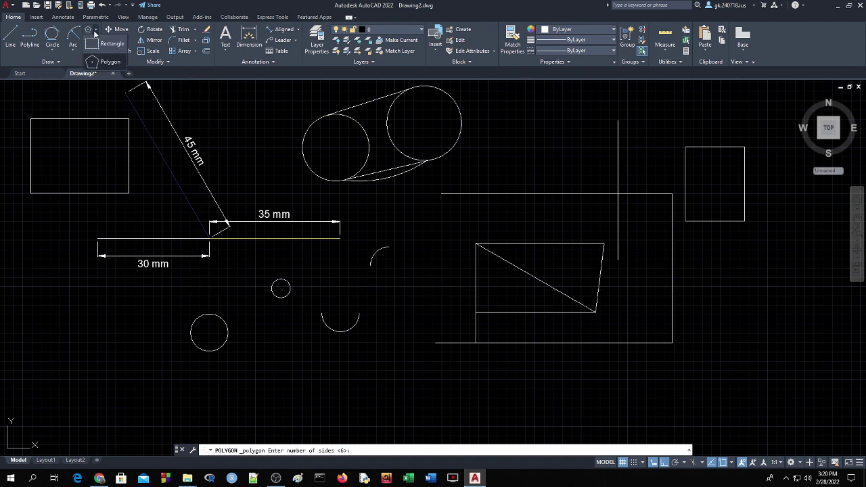
left_click(102, 65)
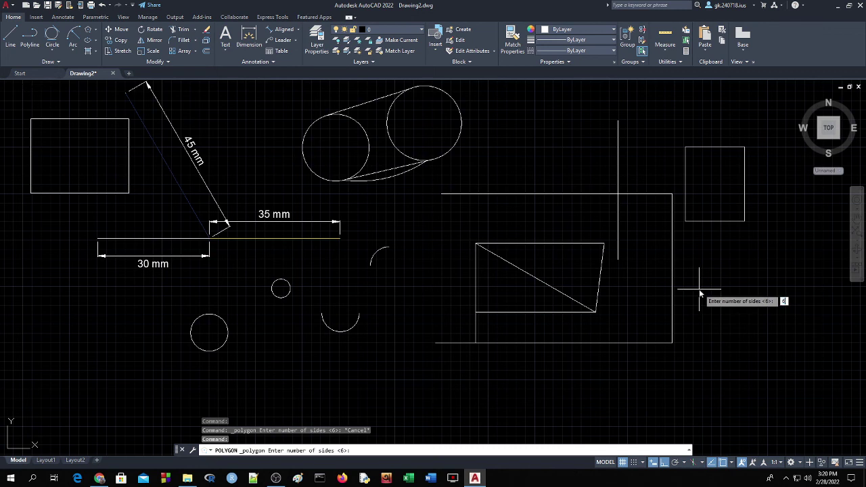
key("Return")
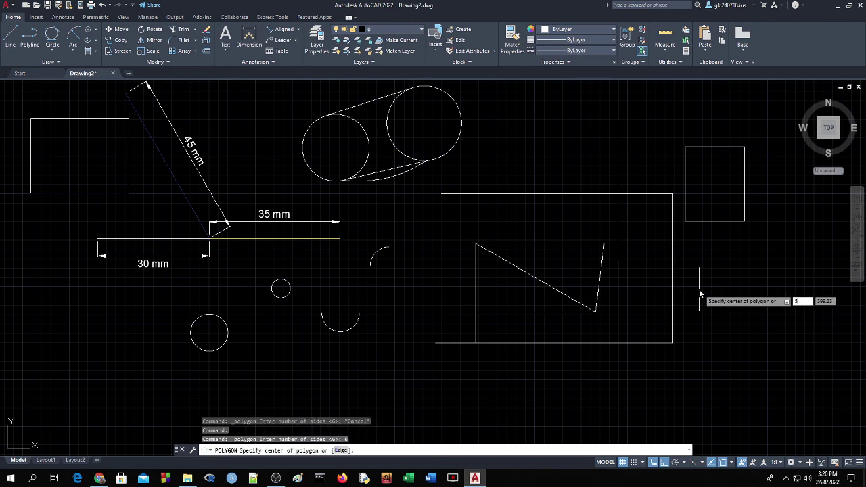
key("Tab")
key("Return")
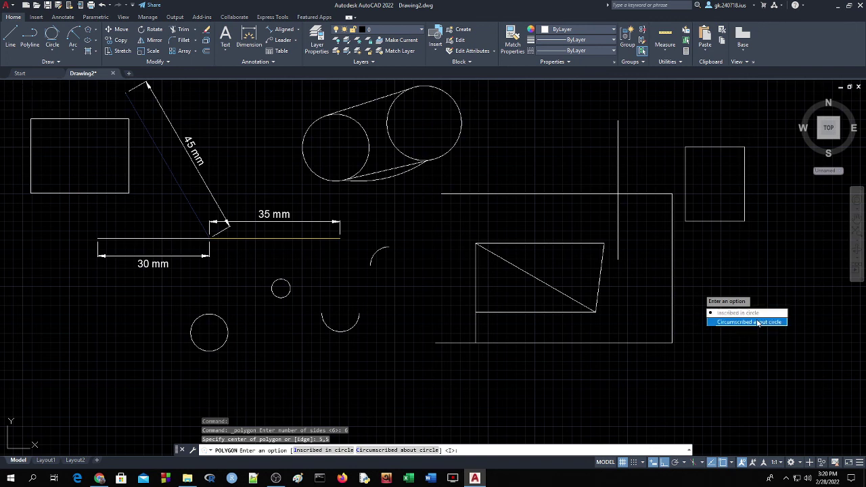
left_click(755, 322)
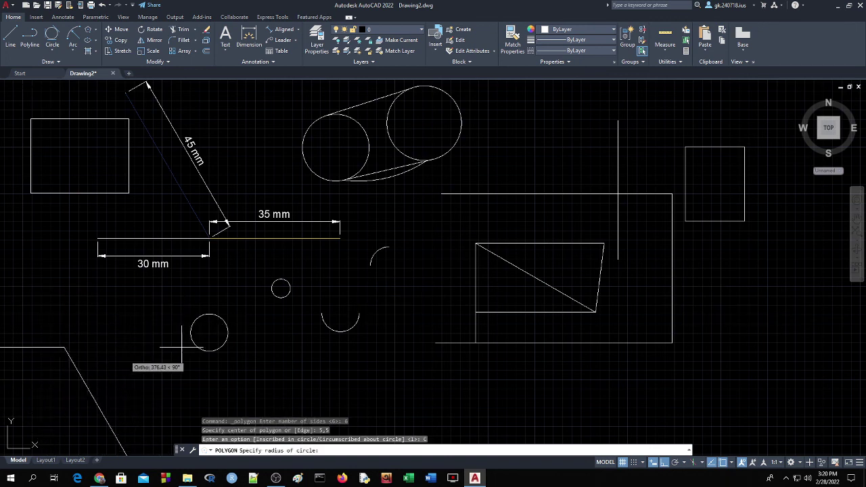
left_click(857, 219)
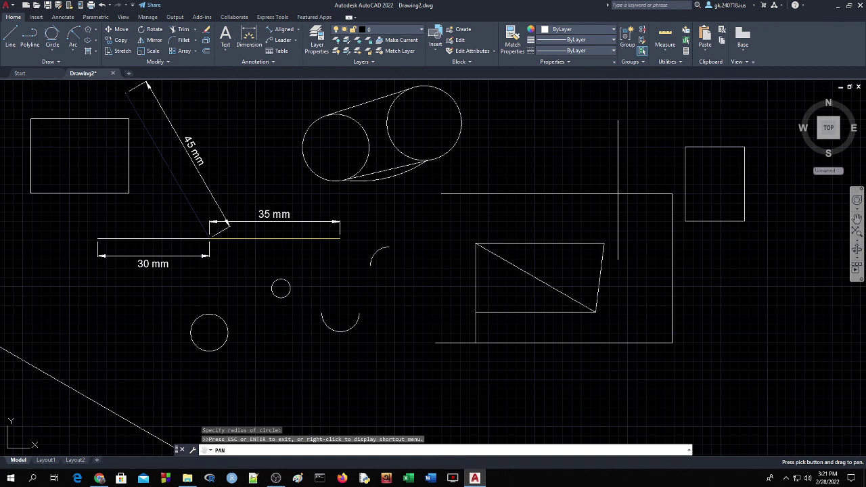
Step: Draw a long, flat horizontal ellipse with a 5-unit axis right of the diagonal-line rectangle
left_click(95, 42)
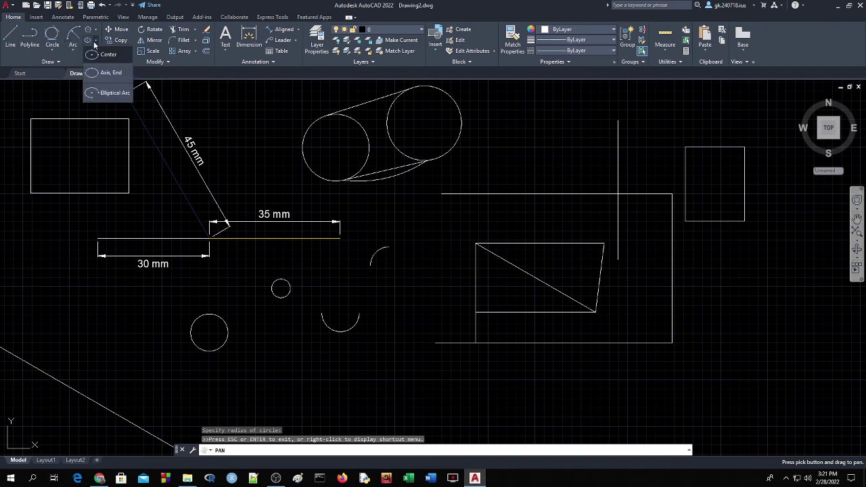
left_click(110, 73)
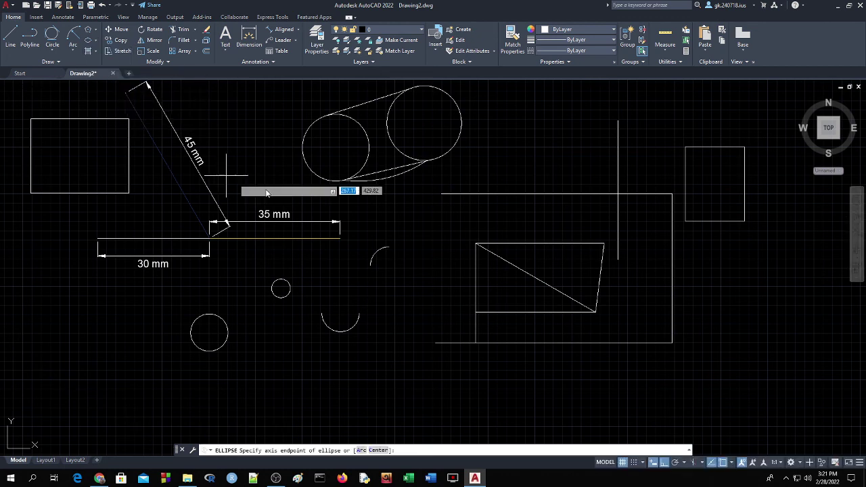
left_click(699, 276)
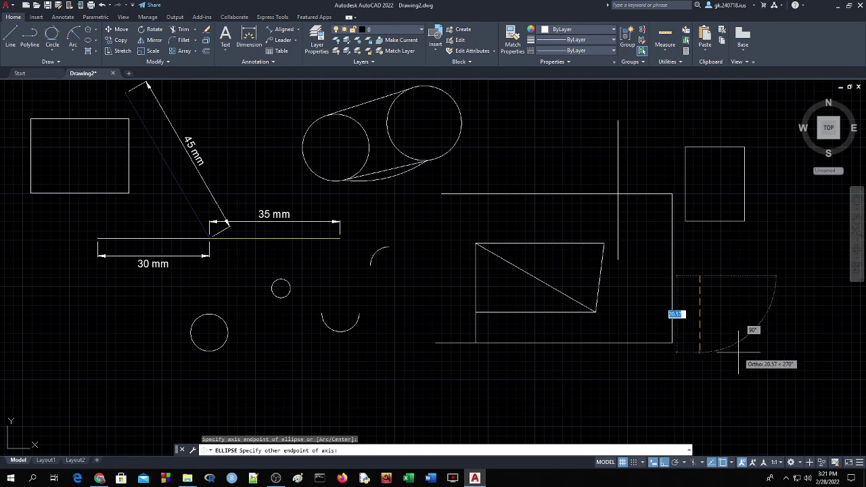
type("5")
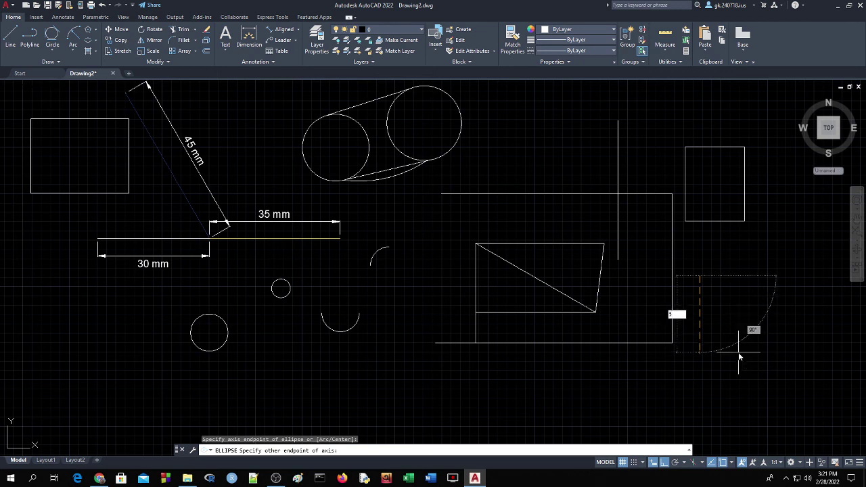
key("Return")
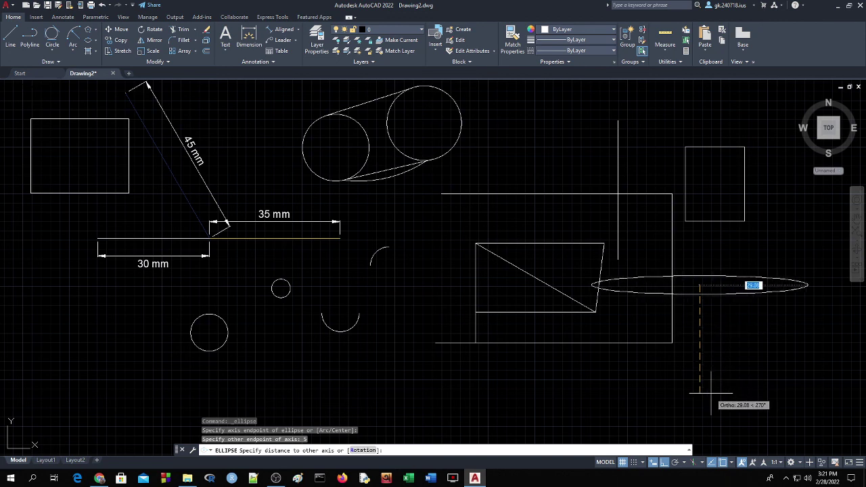
key("Return")
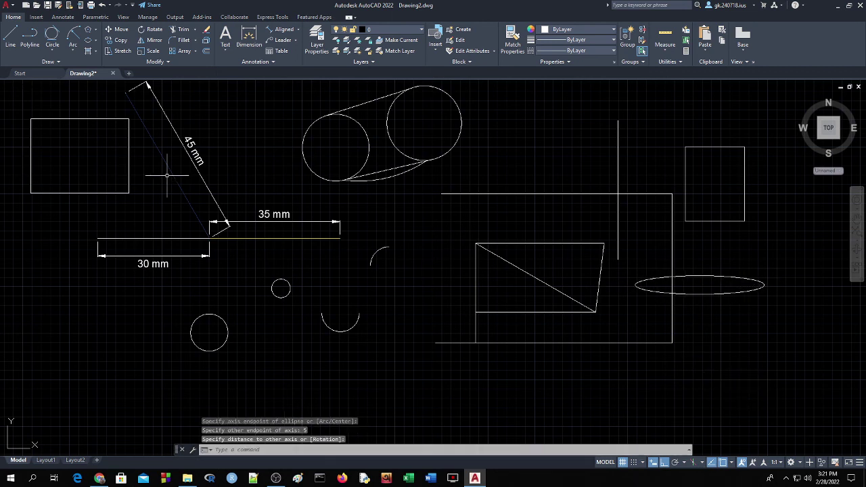
Step: Start a vertical elliptical arc below the small arc with a 5-unit first axis
left_click(96, 40)
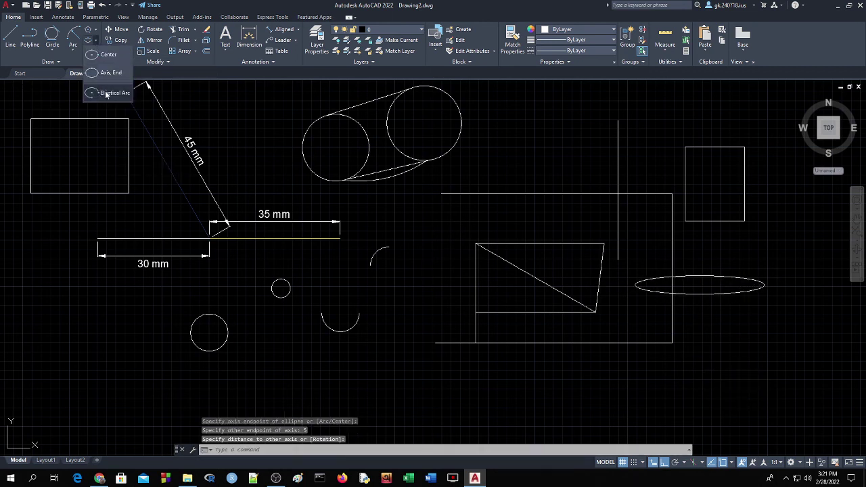
left_click(106, 92)
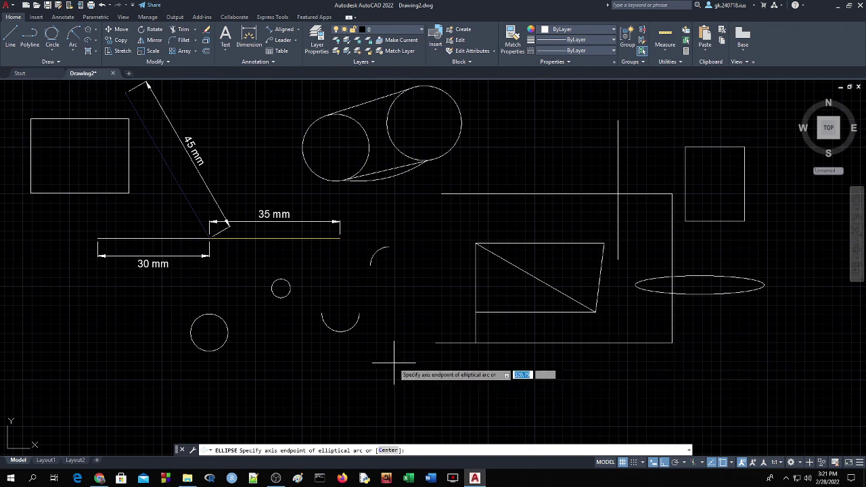
left_click(363, 372)
type("5")
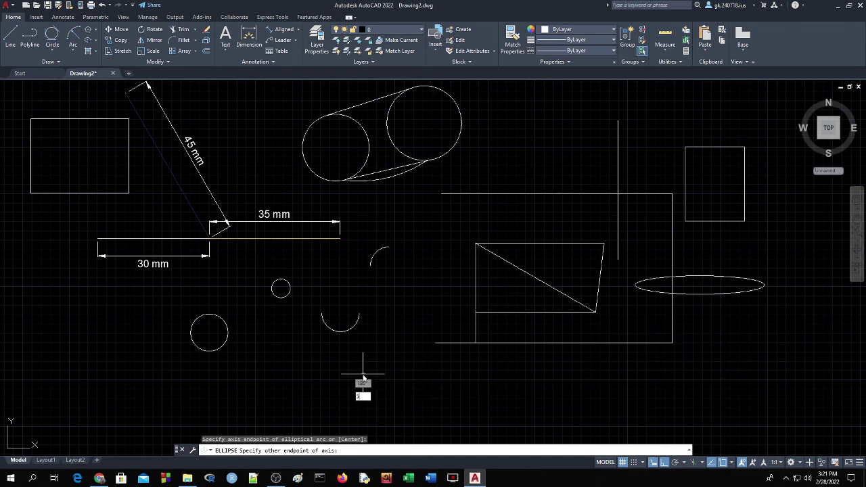
key("Return")
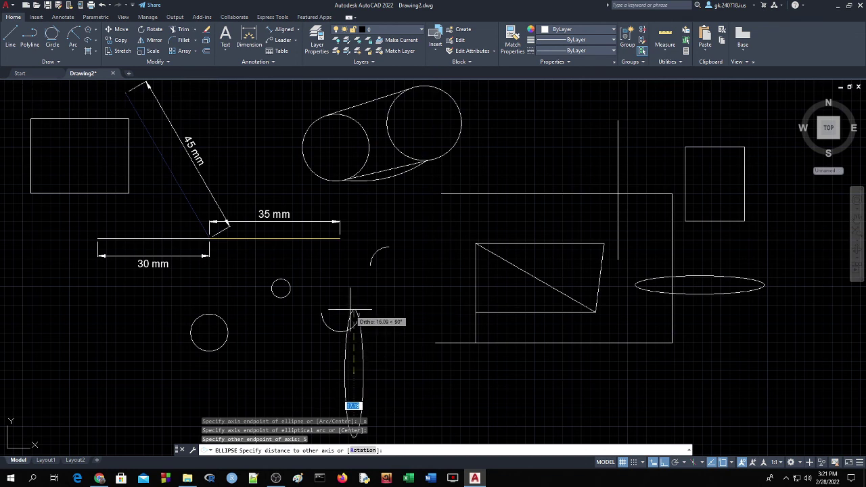
Step: Set the elliptical arc's other-axis distance and start angle; glance at the hatch options without choosing one
left_click(391, 371)
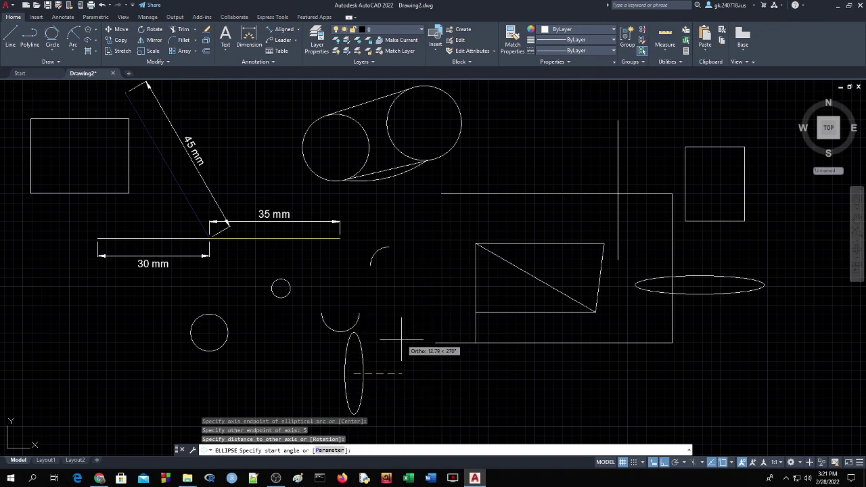
key("Return")
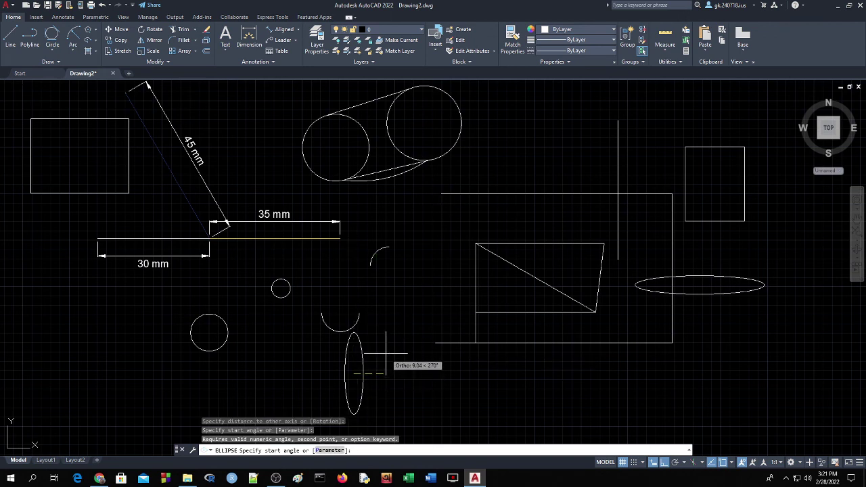
left_click(376, 342)
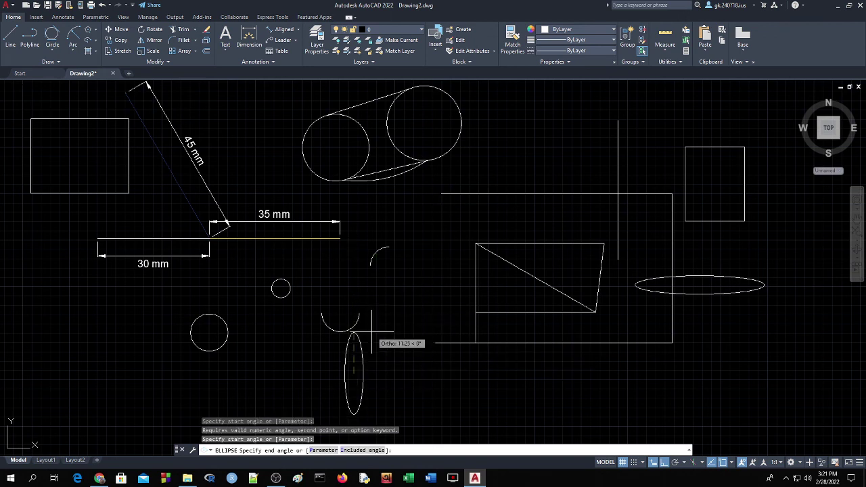
key("Return")
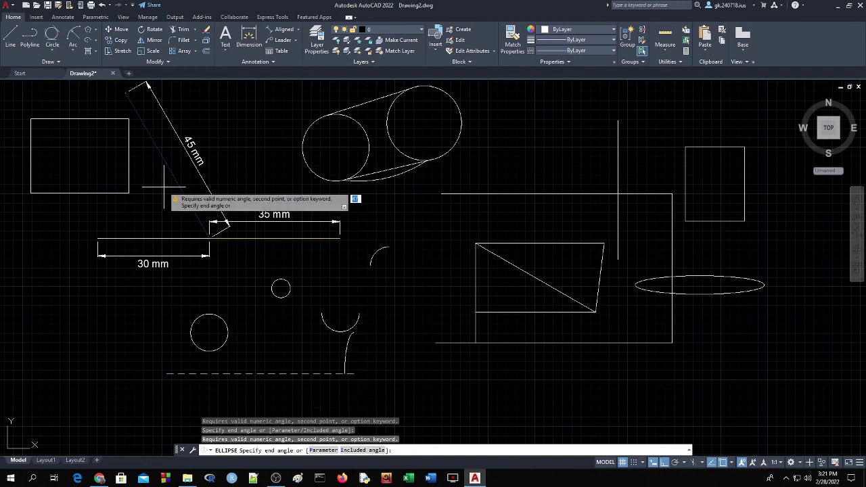
left_click(95, 52)
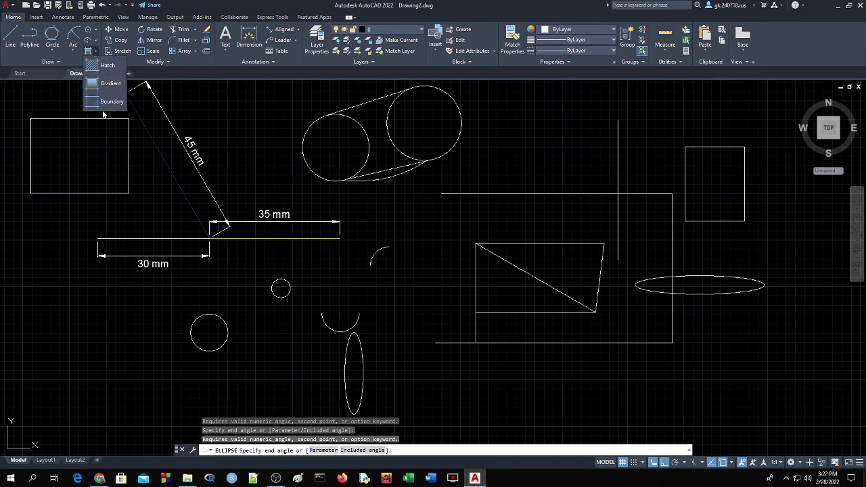
left_click(71, 318)
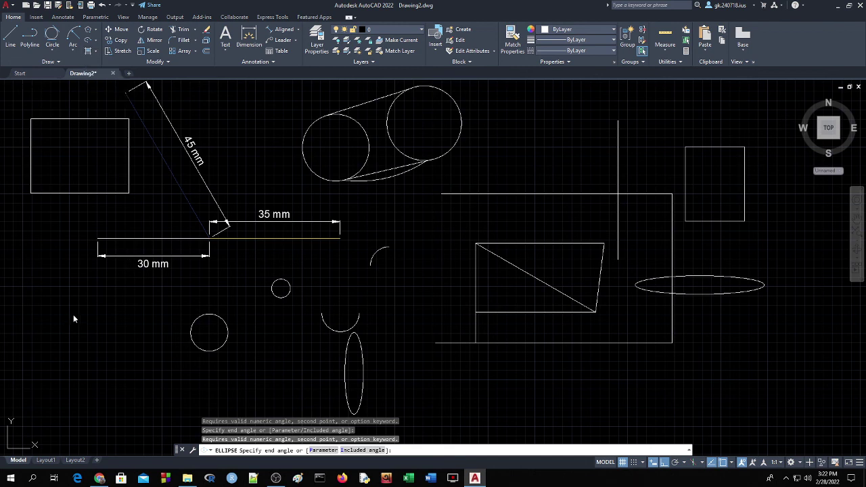